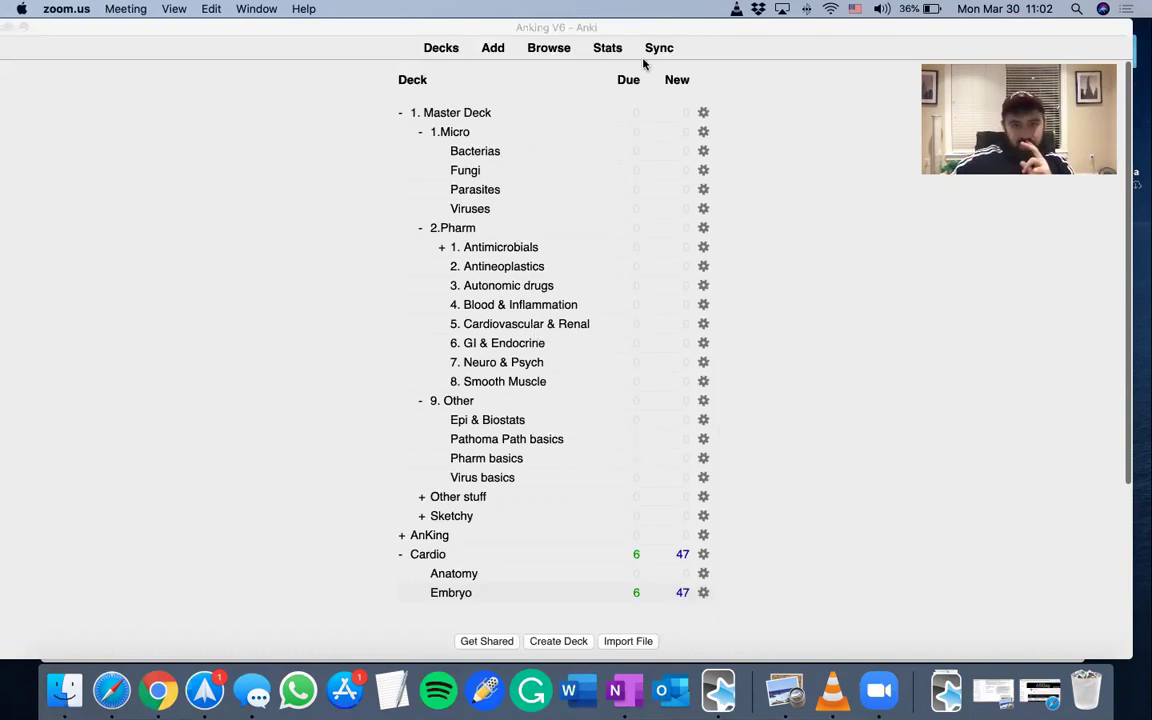
- Check the installed Anki version in the program's About information and close it
{"action": "left_click", "coordinate": [680, 37]}
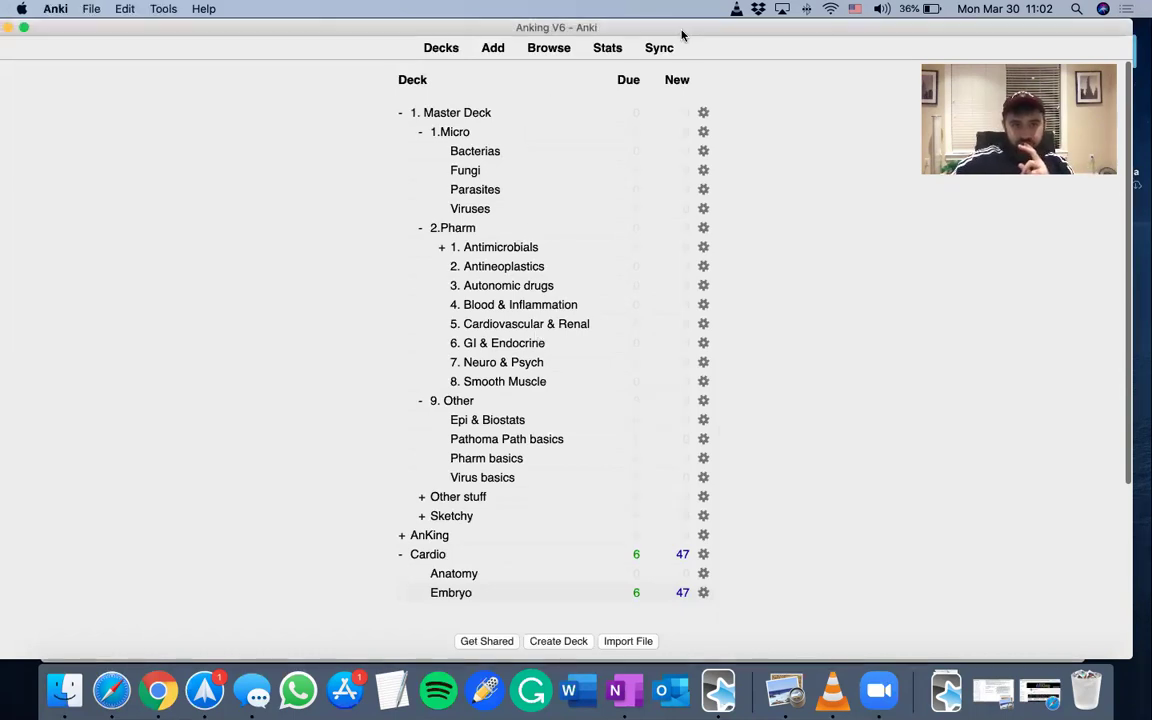
{"action": "left_click", "coordinate": [55, 9]}
{"action": "left_click", "coordinate": [58, 27]}
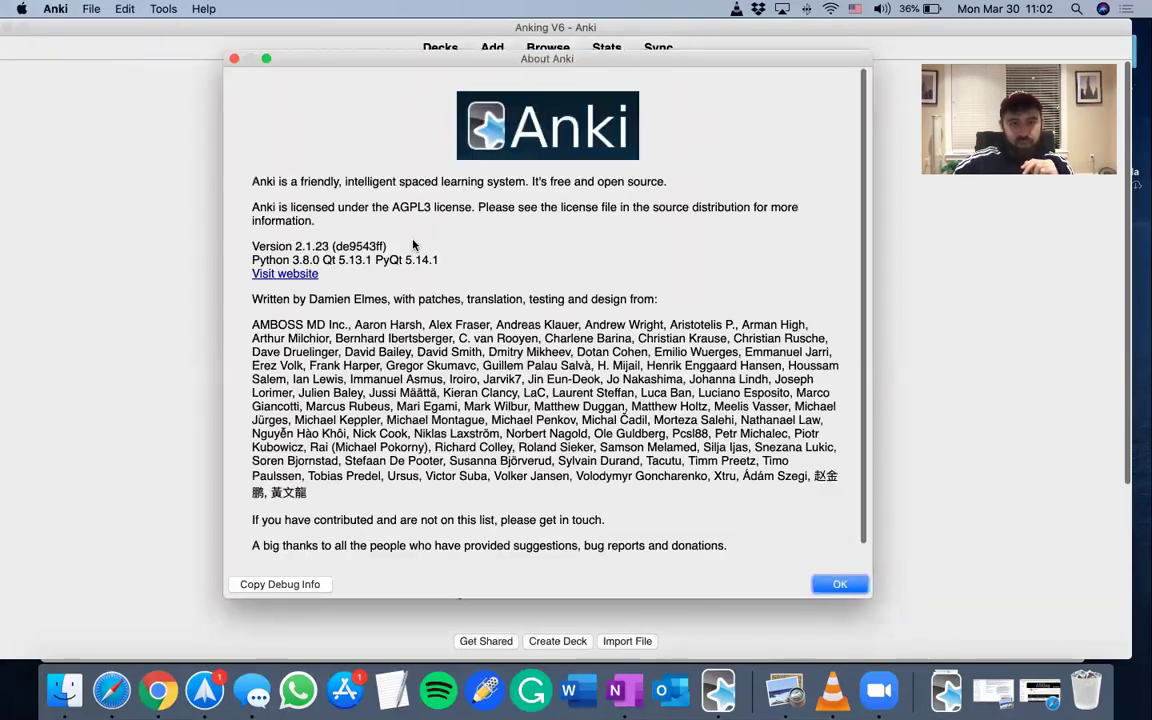
{"action": "double_click", "coordinate": [305, 246]}
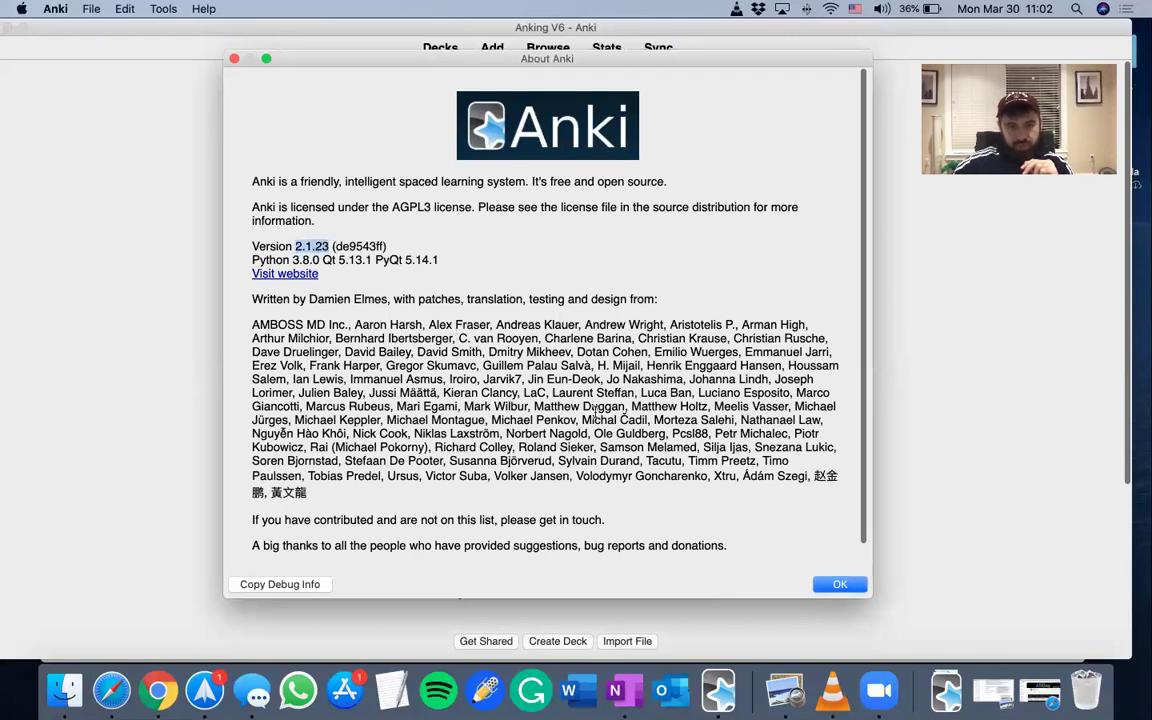
{"action": "left_click", "coordinate": [822, 582]}
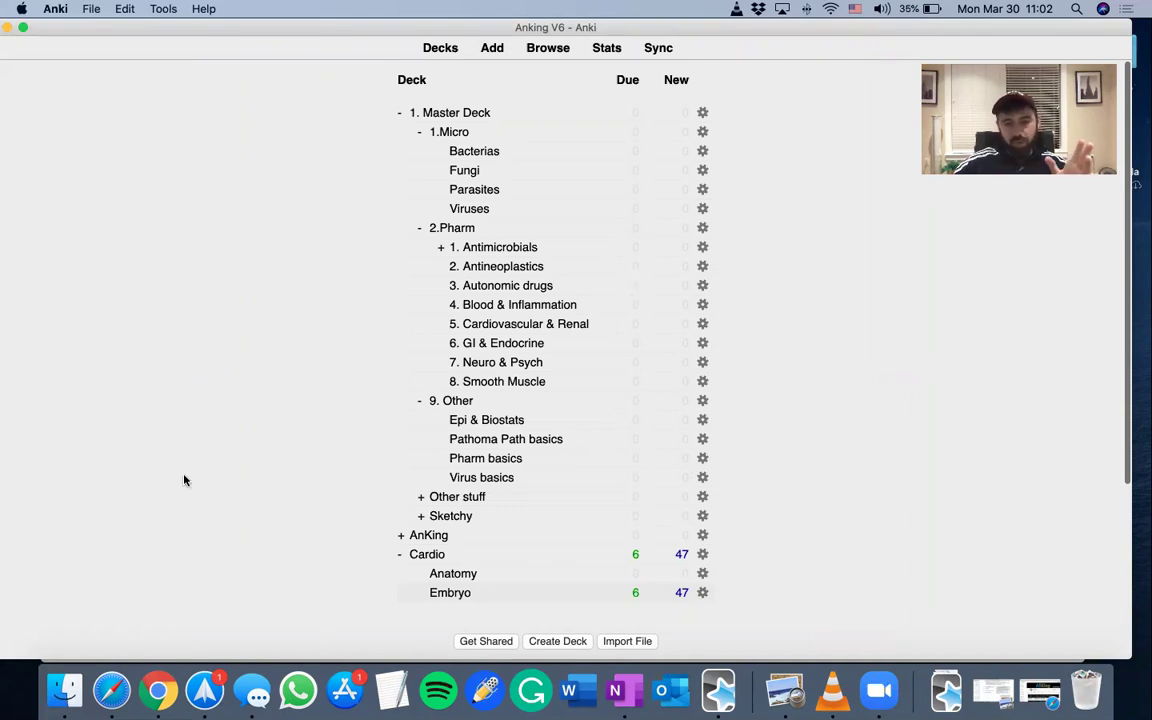
- Close the Anki window, switch to Safari and search the web for "anki"
{"action": "key", "text": "ctrl+super+f"}
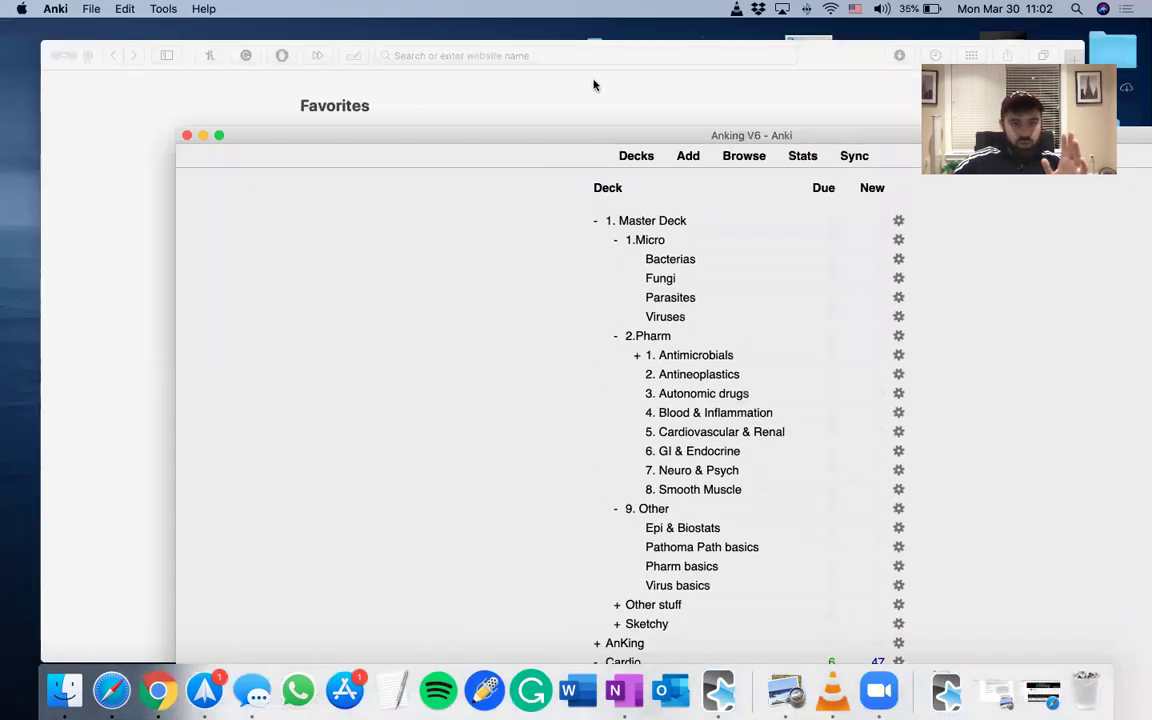
{"action": "left_click", "coordinate": [187, 135]}
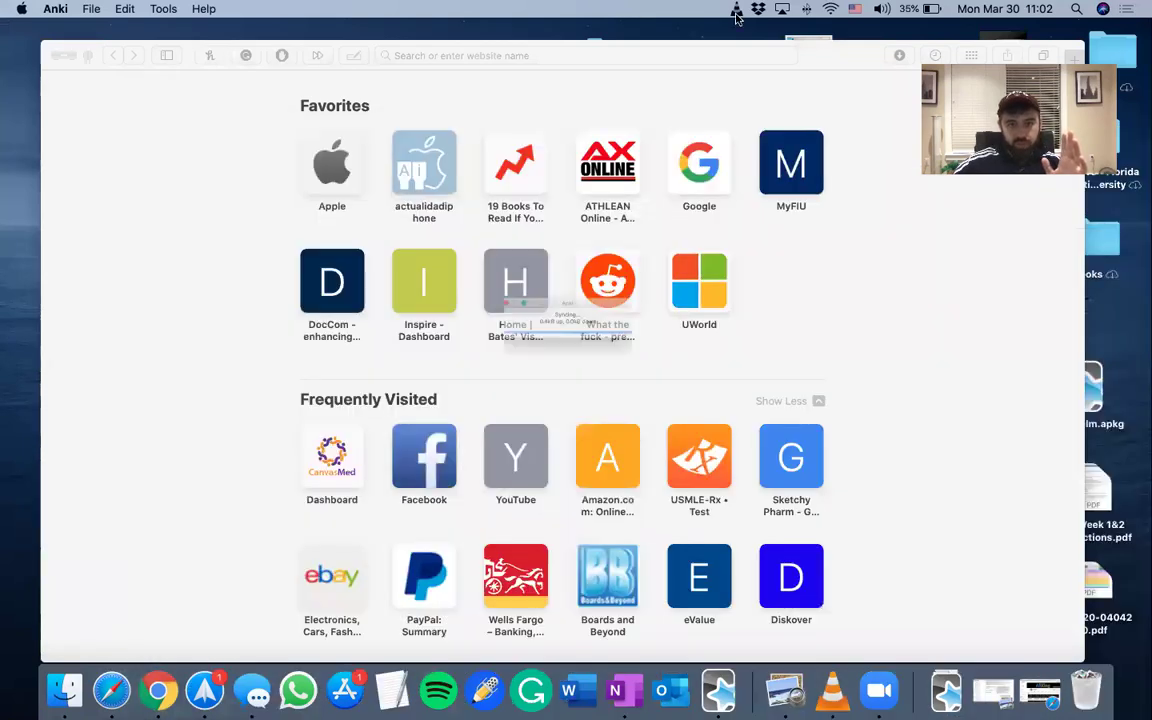
{"action": "left_click", "coordinate": [667, 54]}
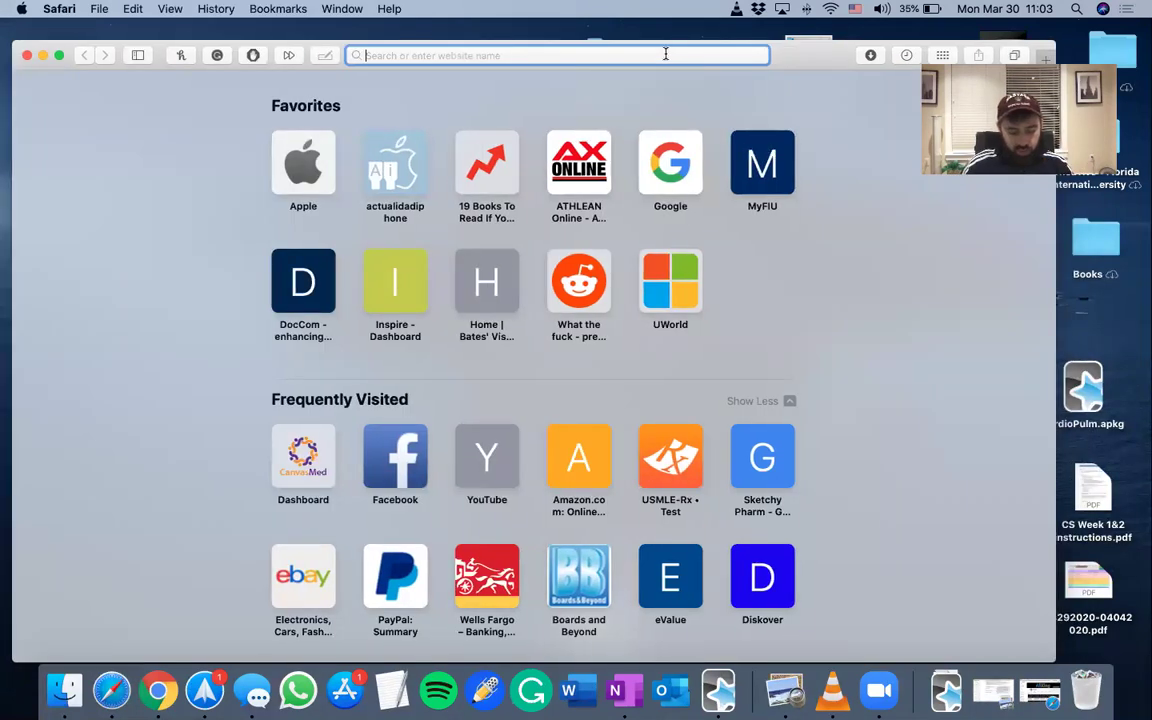
{"action": "type", "text": "anki"}
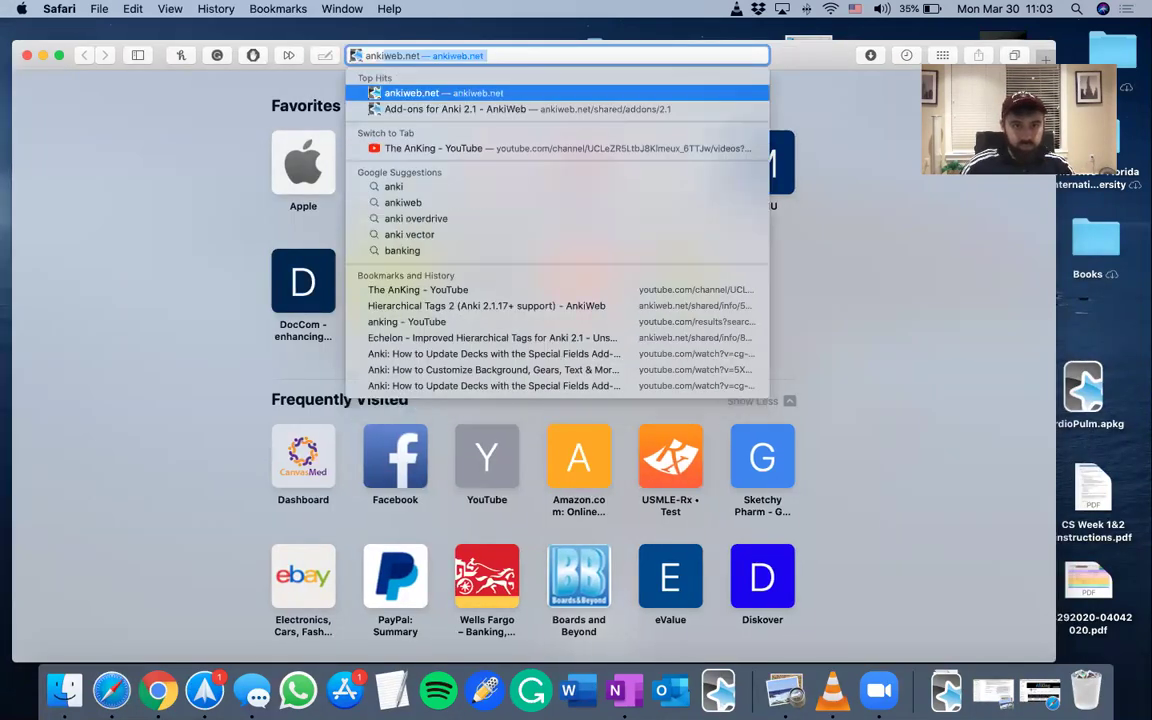
{"action": "key", "text": "BackSpace"}
{"action": "key", "text": "Escape"}
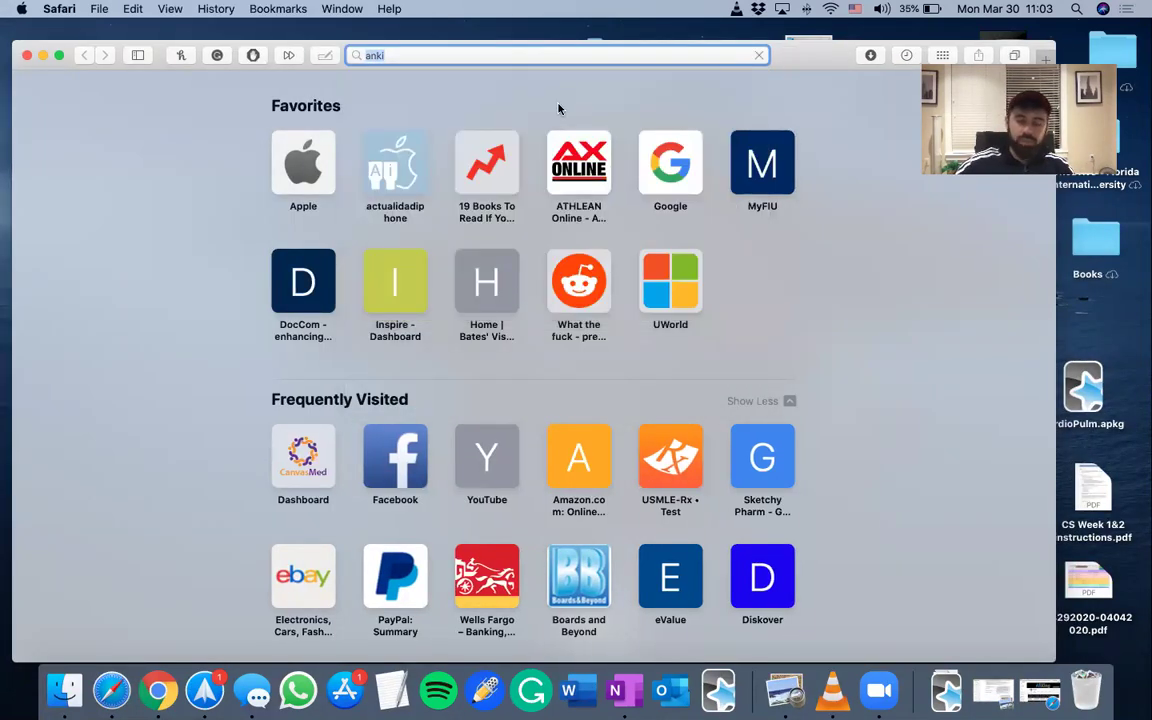
{"action": "key", "text": "Return"}
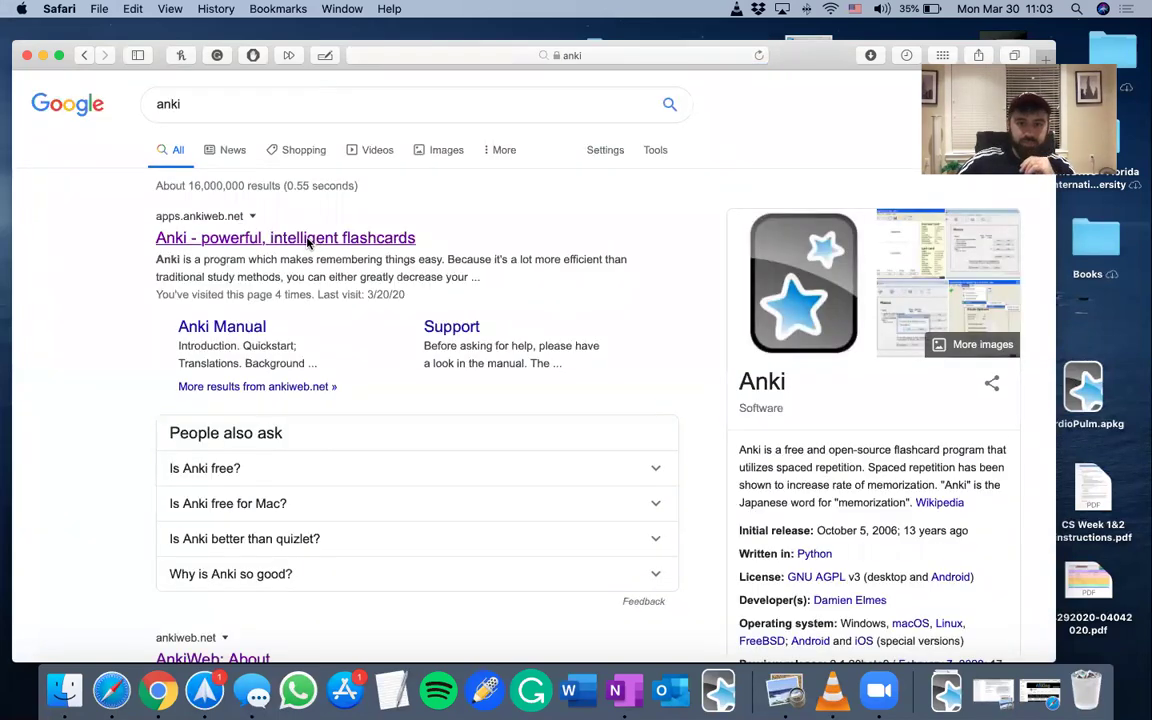
- Open the official Anki website and go to the 2.1.23-standard download for Mac OS X 10.13.4+
{"action": "left_click", "coordinate": [309, 238]}
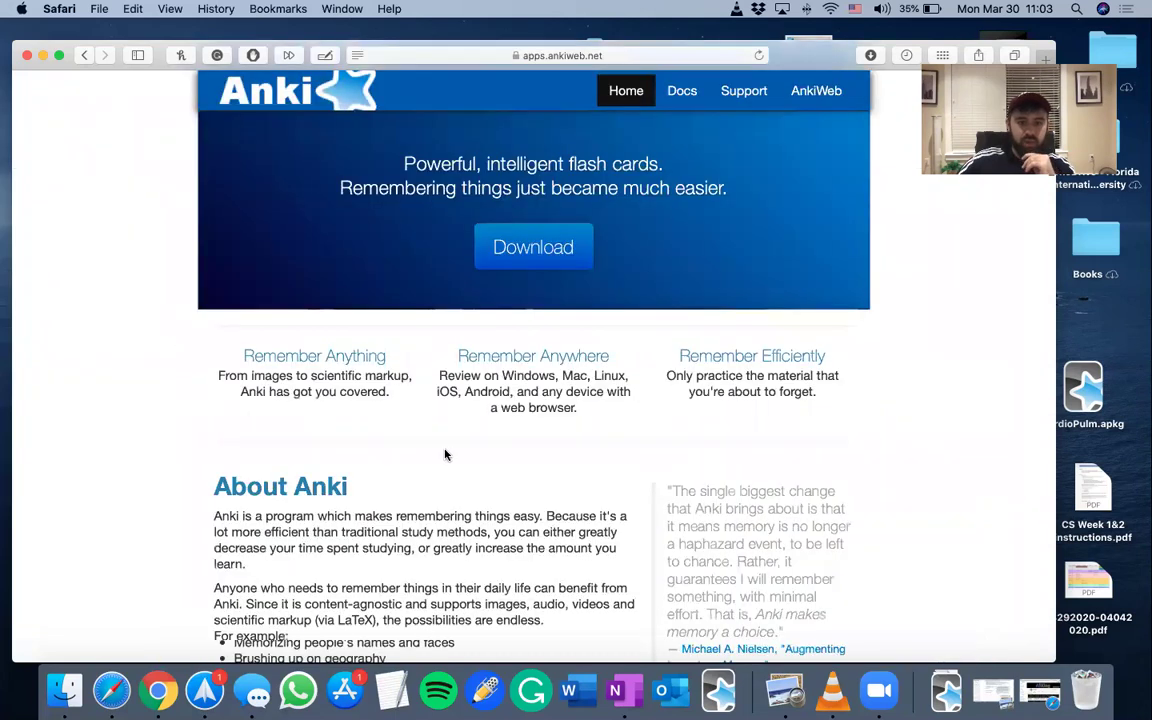
{"action": "scroll", "coordinate": [445, 452], "scroll_direction": "down", "scroll_amount": 15}
{"action": "scroll", "coordinate": [445, 452], "scroll_direction": "down", "scroll_amount": 4}
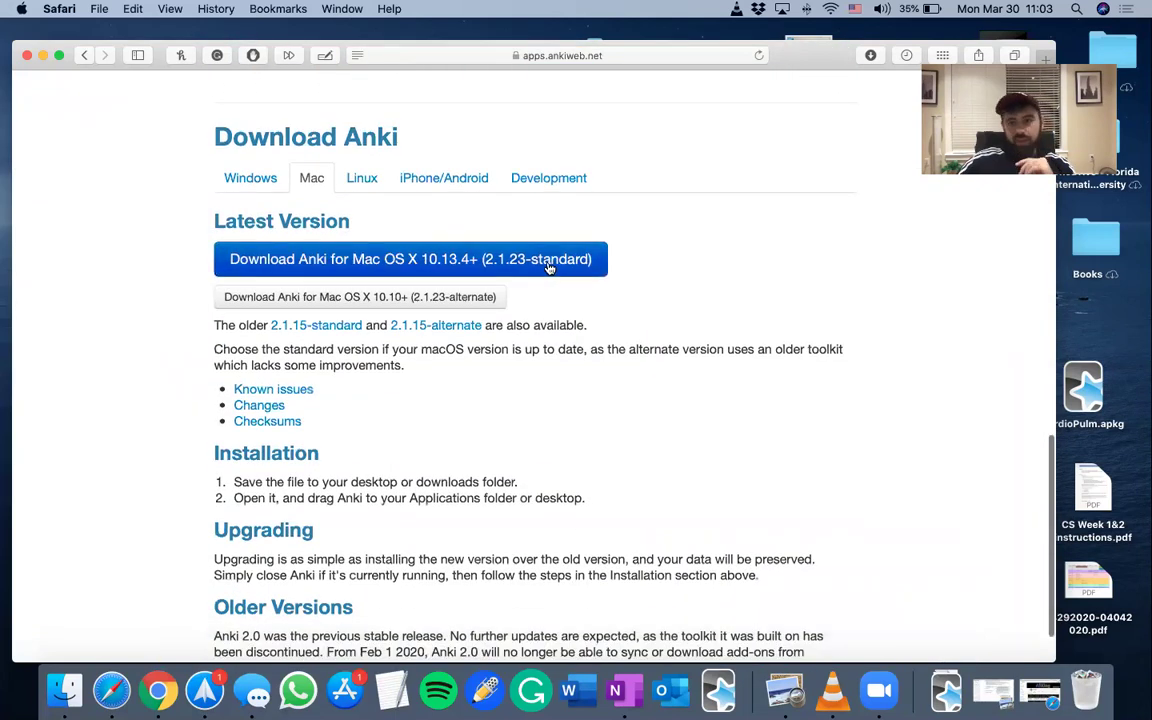
{"action": "left_click", "coordinate": [550, 262]}
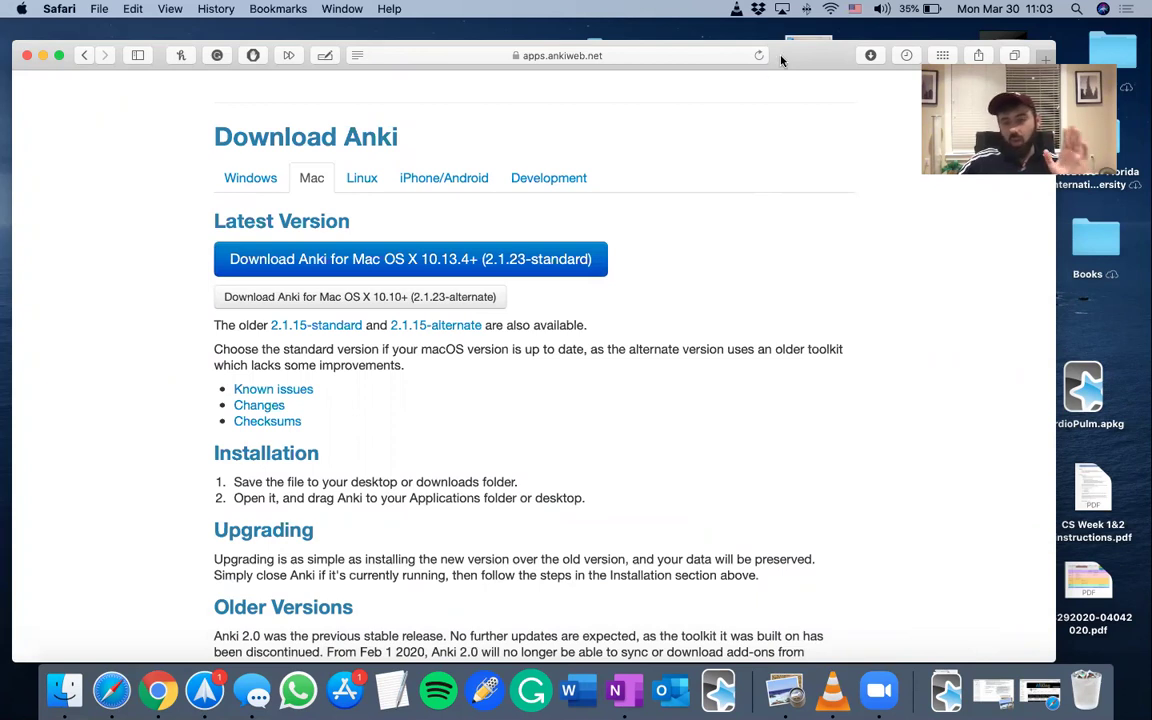
{"action": "left_click_drag", "start_coordinate": [806, 64], "coordinate": [821, 64]}
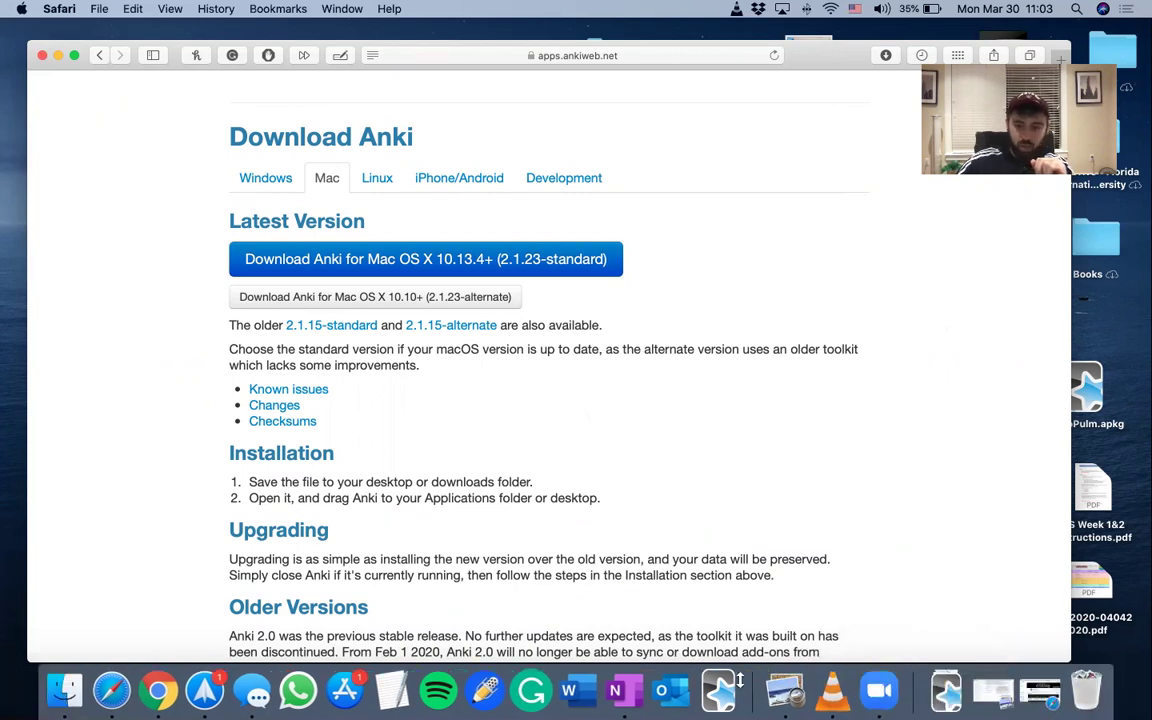
- Switch to Anki by launching it again and open the Anking V6 profile
{"action": "left_click", "coordinate": [718, 678]}
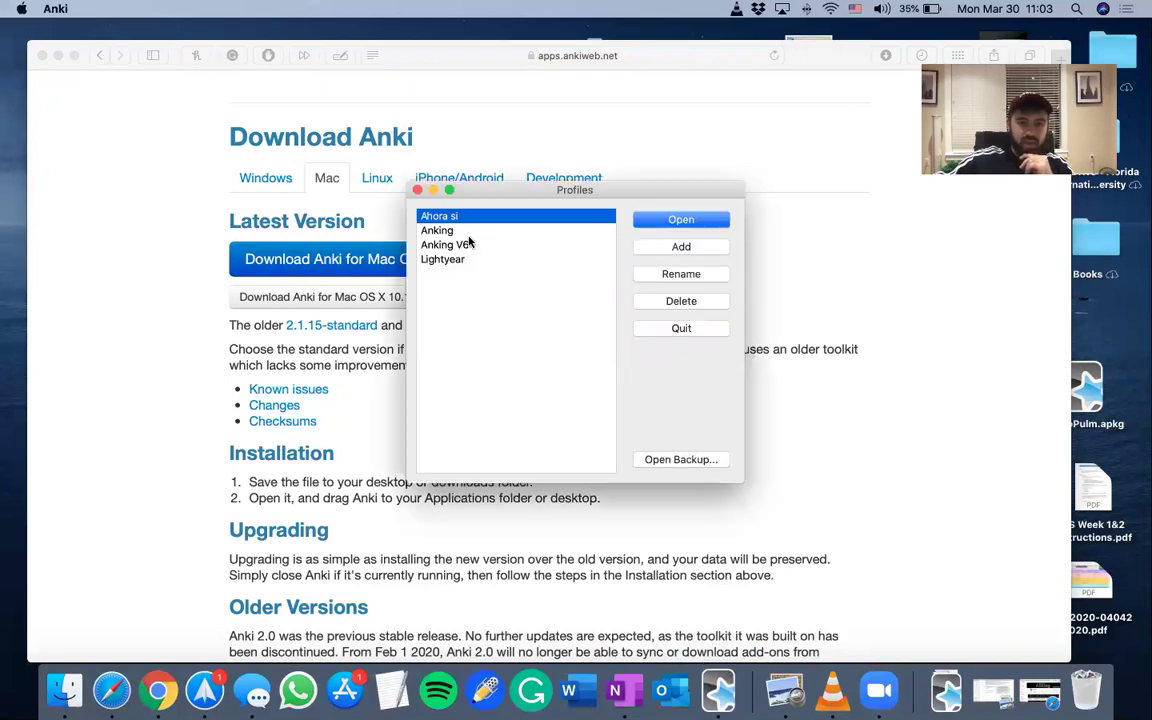
{"action": "left_click", "coordinate": [469, 244]}
{"action": "left_click", "coordinate": [682, 220]}
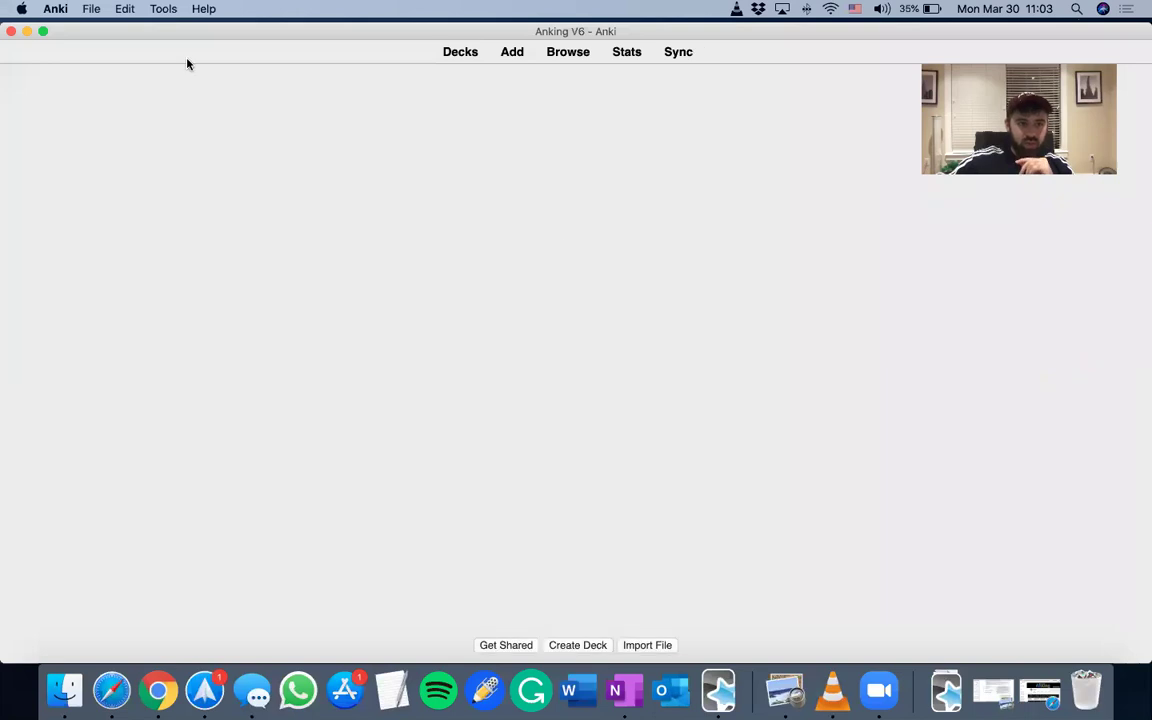
- Select Hierarchical Tags 2 among the installed add-ons and bring up the online add-on list from the add-on installer
{"action": "left_click", "coordinate": [172, 12]}
{"action": "left_click", "coordinate": [186, 117]}
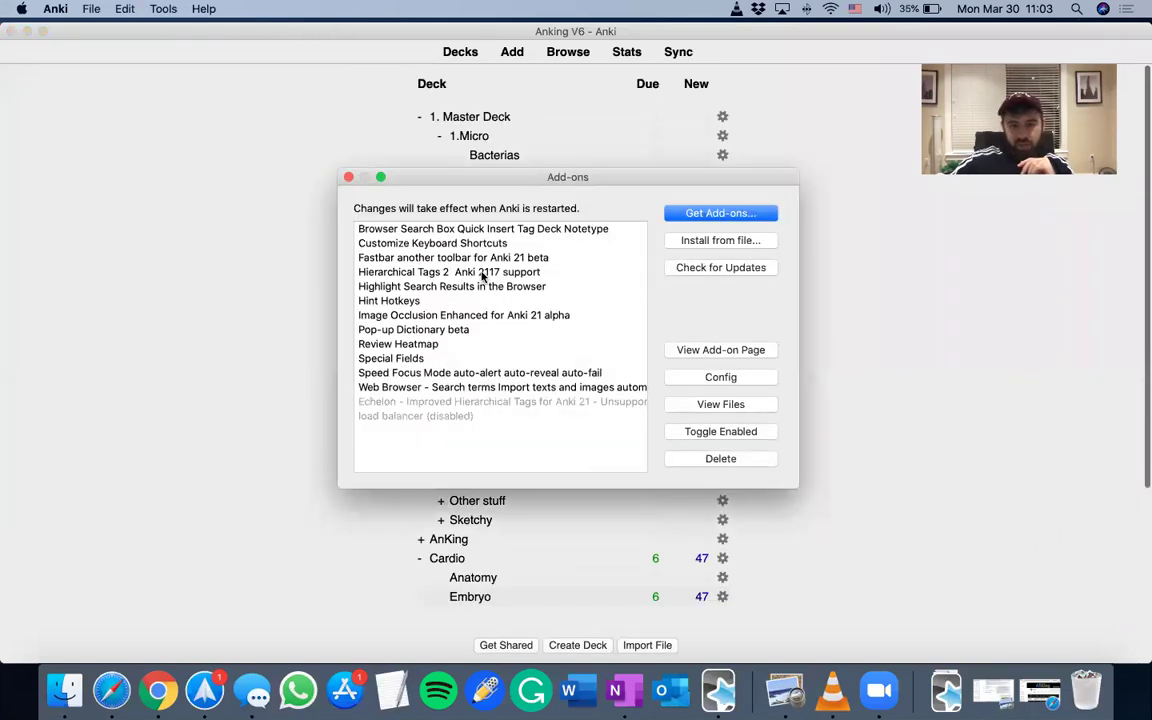
{"action": "left_click", "coordinate": [481, 274]}
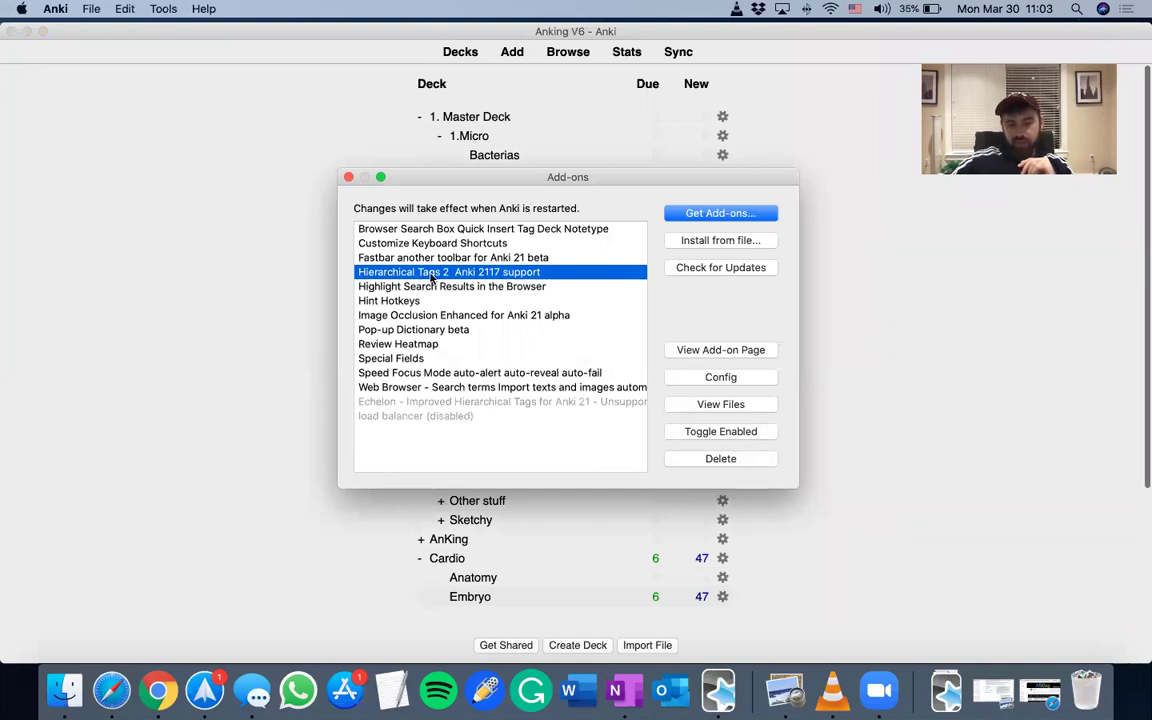
{"action": "left_click", "coordinate": [719, 214]}
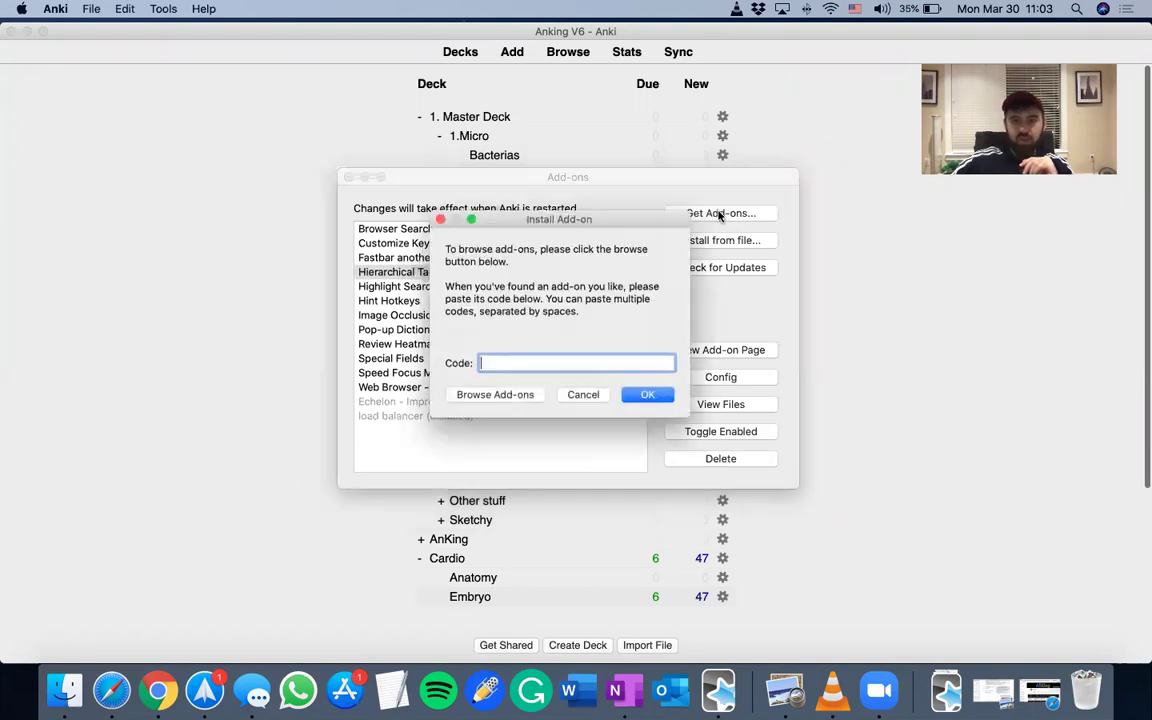
{"action": "left_click", "coordinate": [502, 400]}
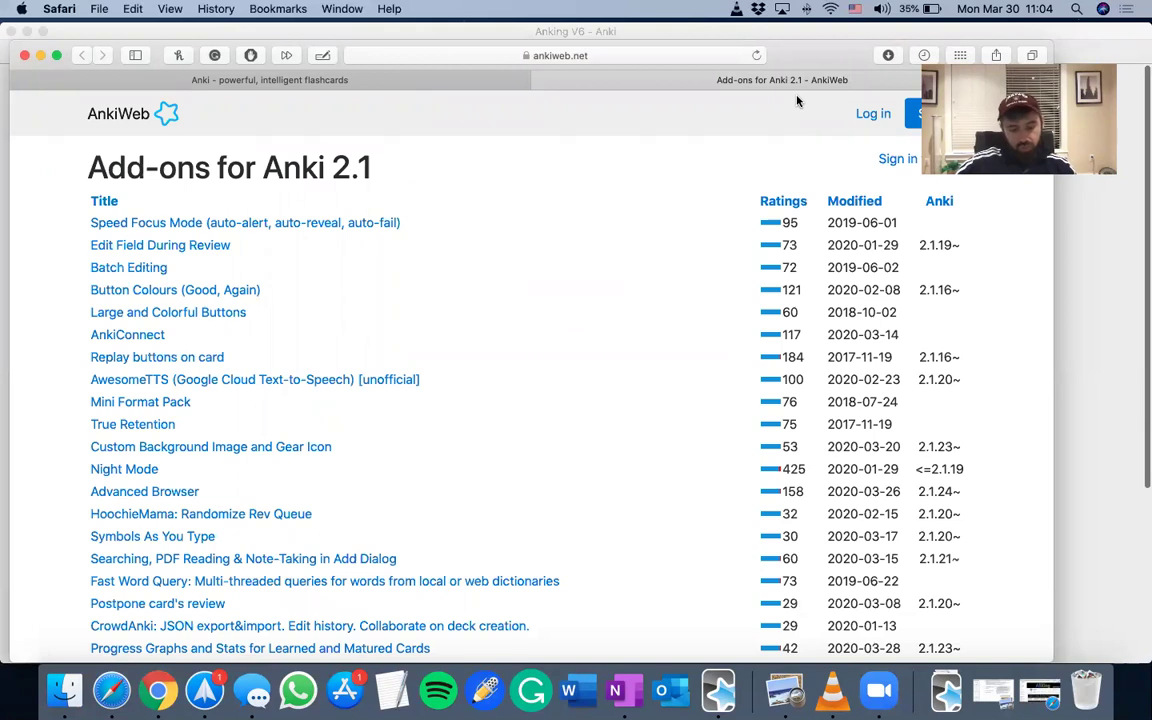
- Search the Anki 2.1 add-on list for "tags" and go through the matches to find the hierarchical tags add-ons
{"action": "key", "text": "super+f"}
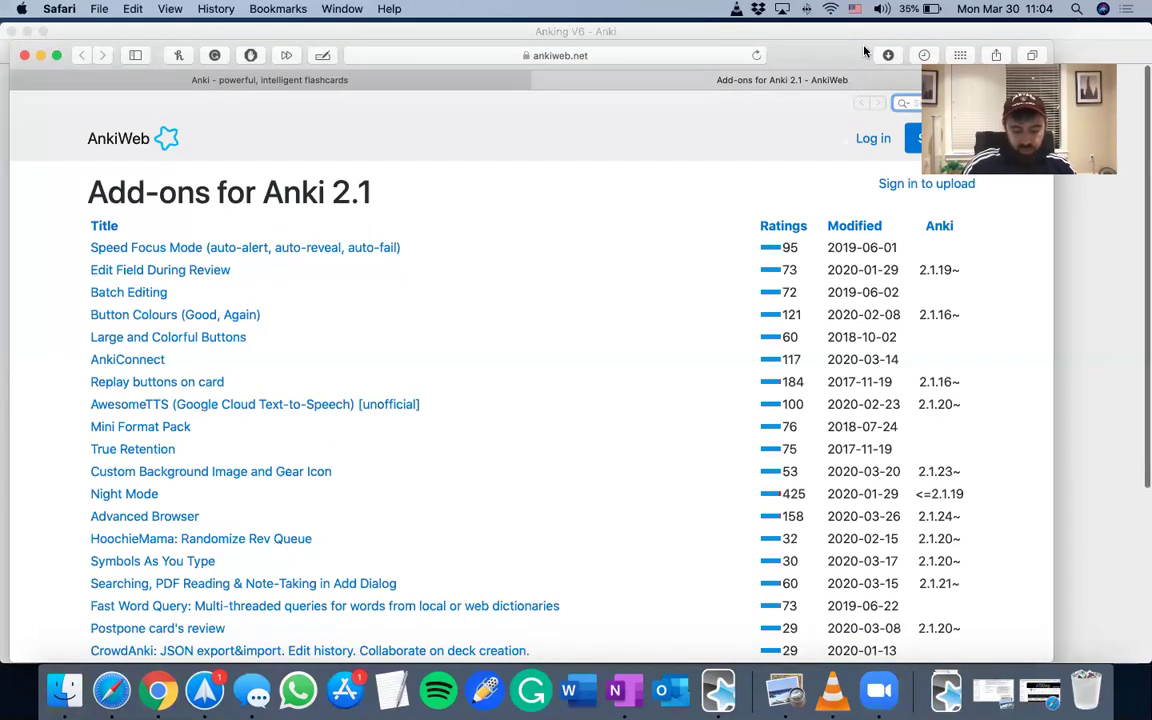
{"action": "type", "text": "tags"}
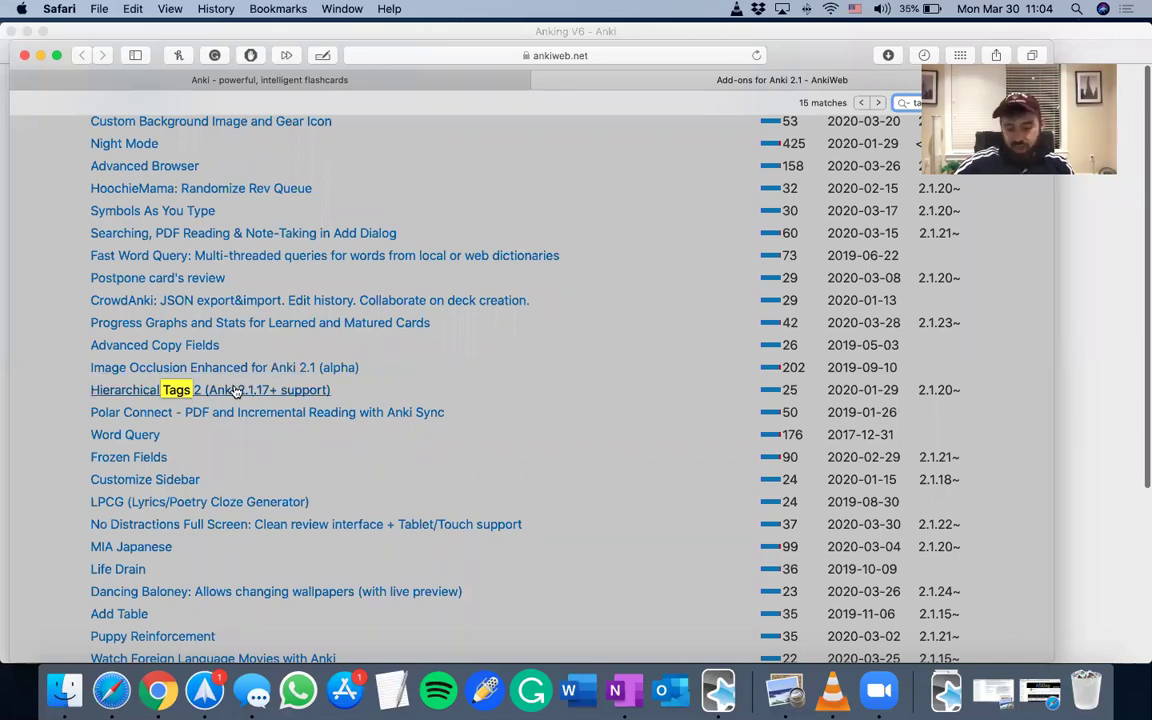
{"action": "key", "text": "Return"}
{"action": "key", "text": "Return"}
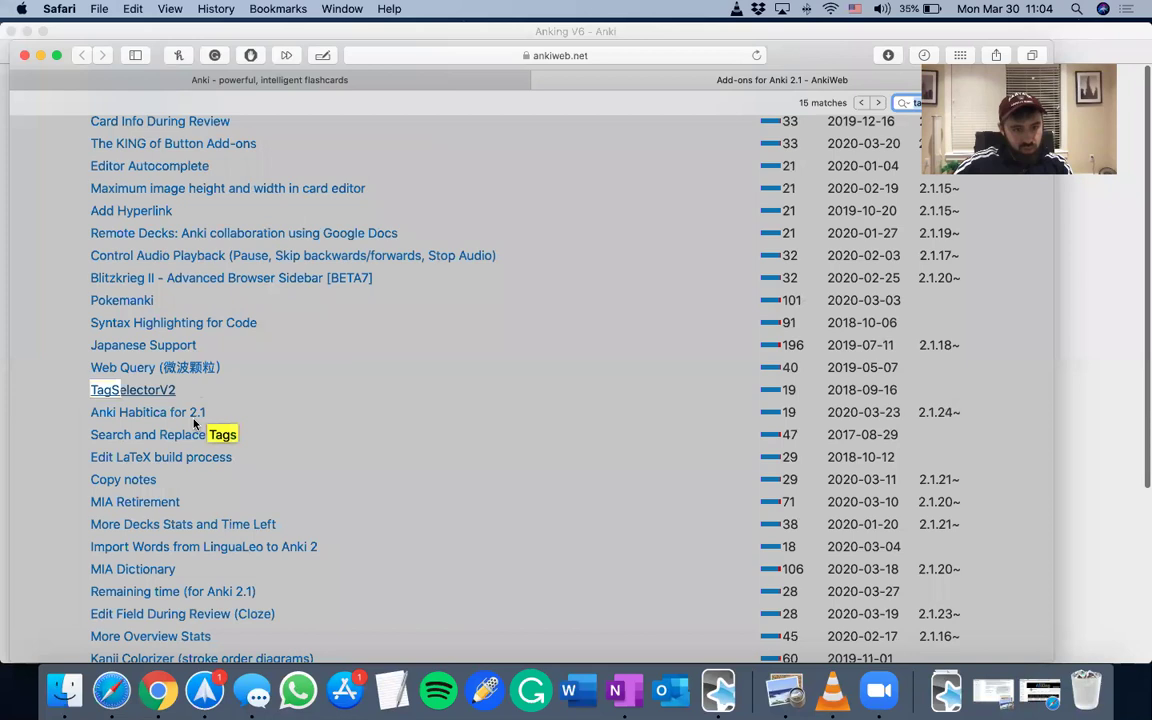
{"action": "key", "text": "Return"}
{"action": "key", "text": "Return"}
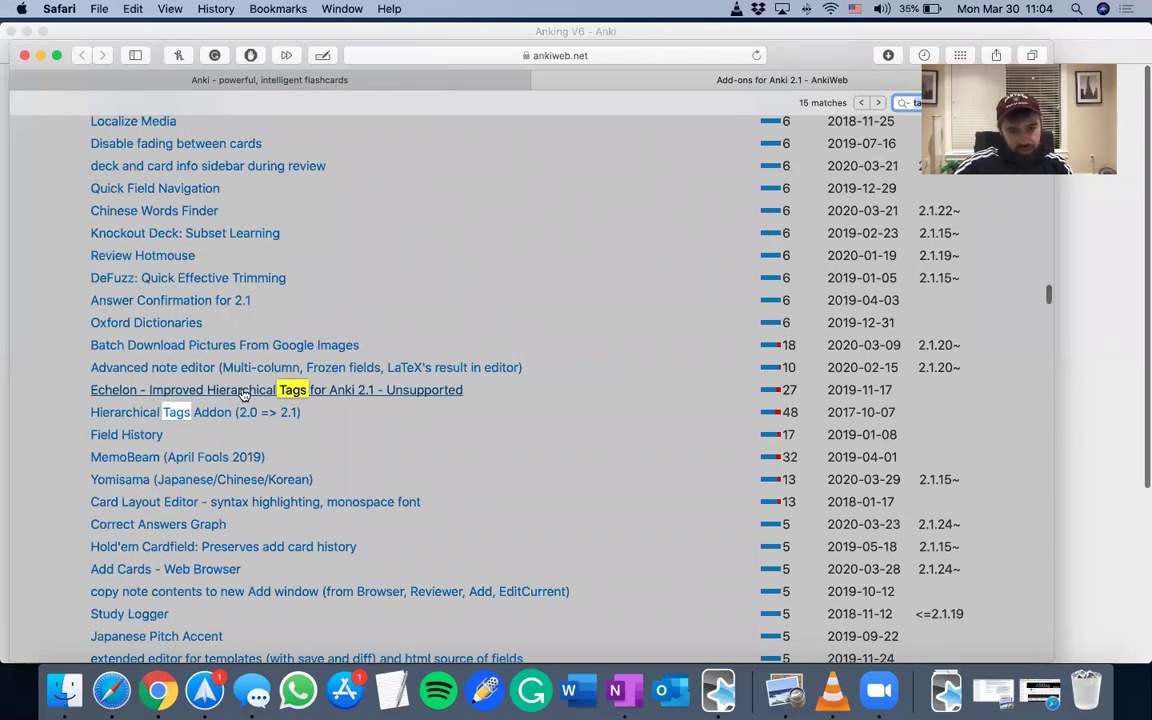
{"action": "key", "text": "Return"}
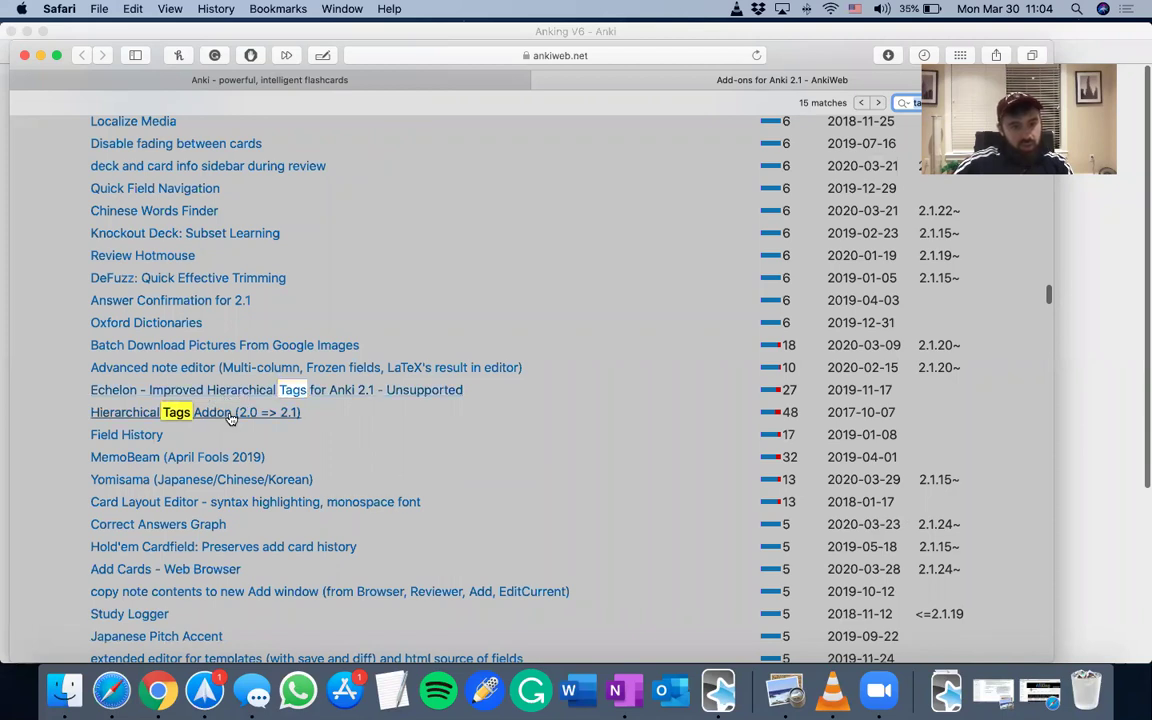
{"action": "key", "text": "Return"}
{"action": "key", "text": "Return"}
{"action": "key", "text": "Return"}
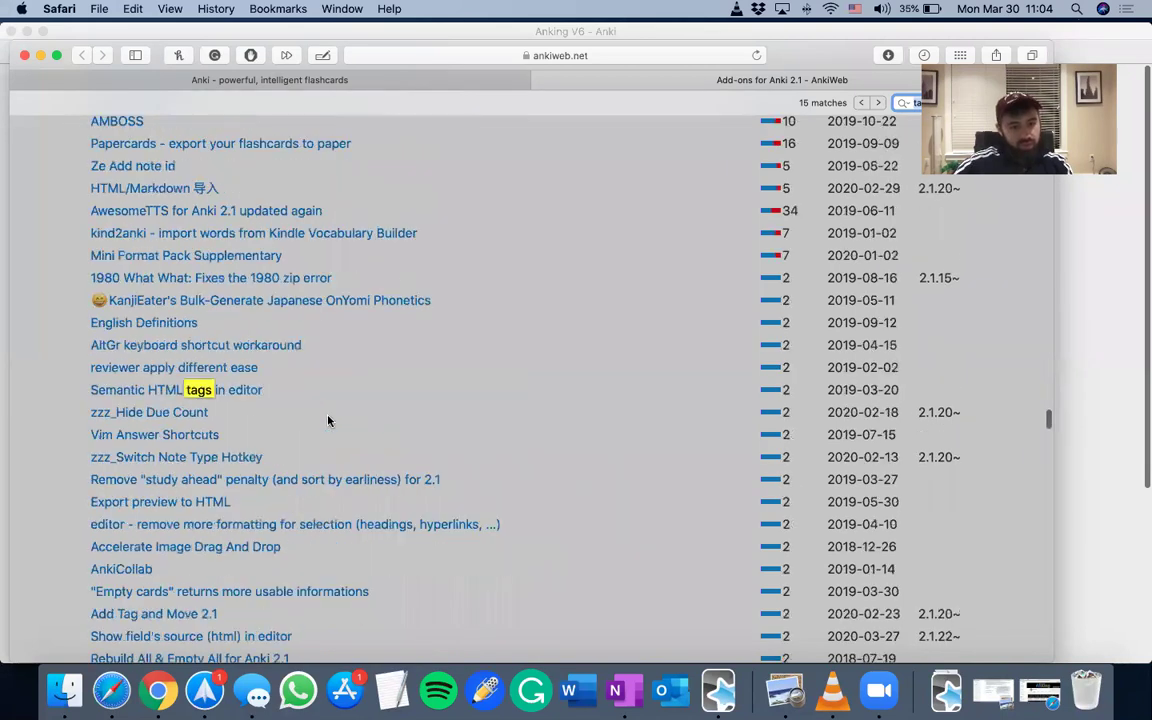
{"action": "key", "text": "Return"}
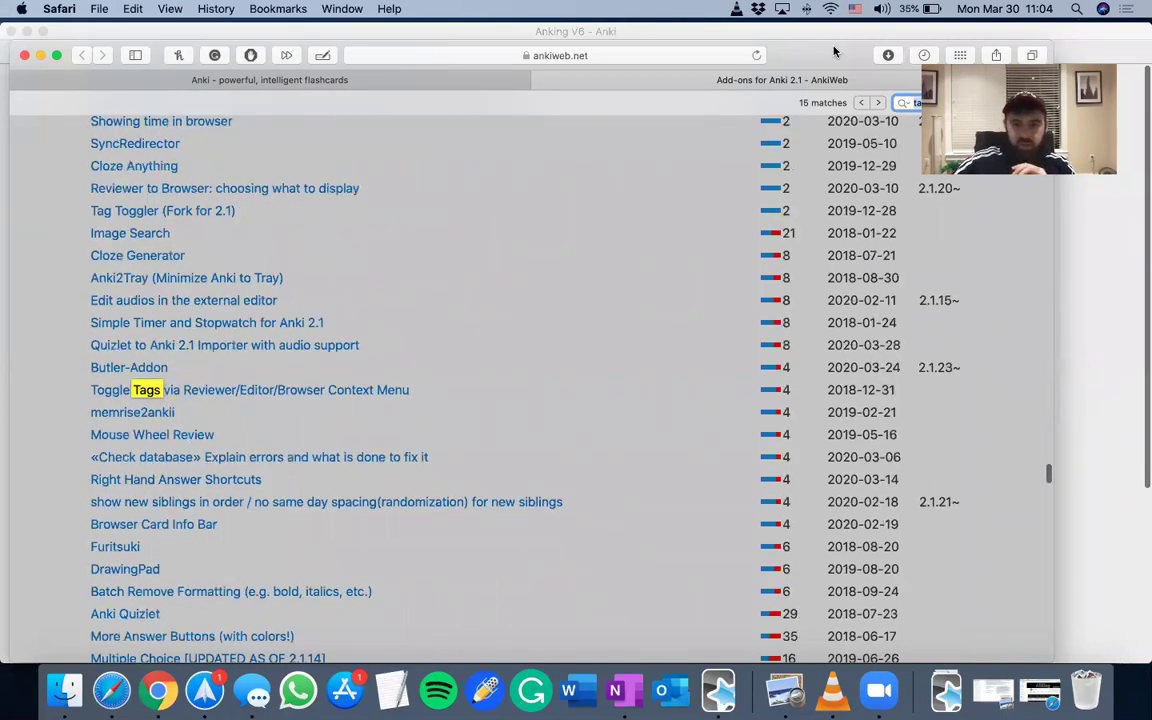
- Close the add-on list page and return to the Install Add-on dialog in Anki
{"action": "left_click_drag", "start_coordinate": [819, 52], "coordinate": [821, 70]}
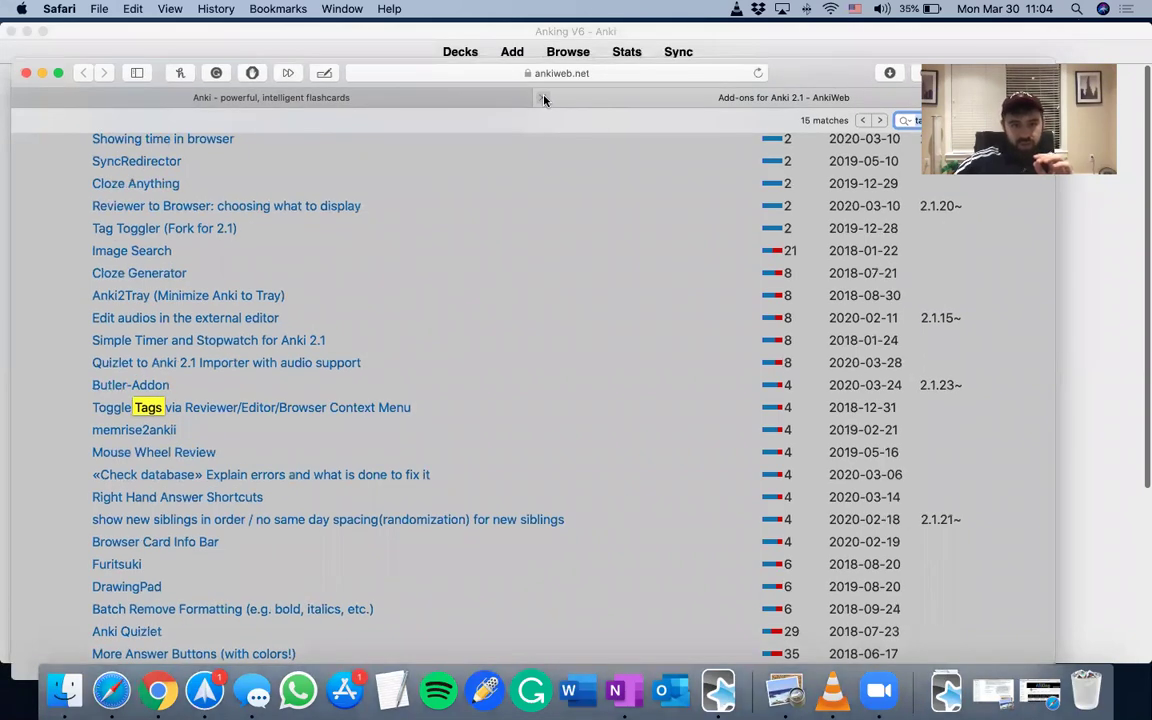
{"action": "left_click", "coordinate": [541, 98]}
{"action": "left_click_drag", "start_coordinate": [715, 62], "coordinate": [675, 187]}
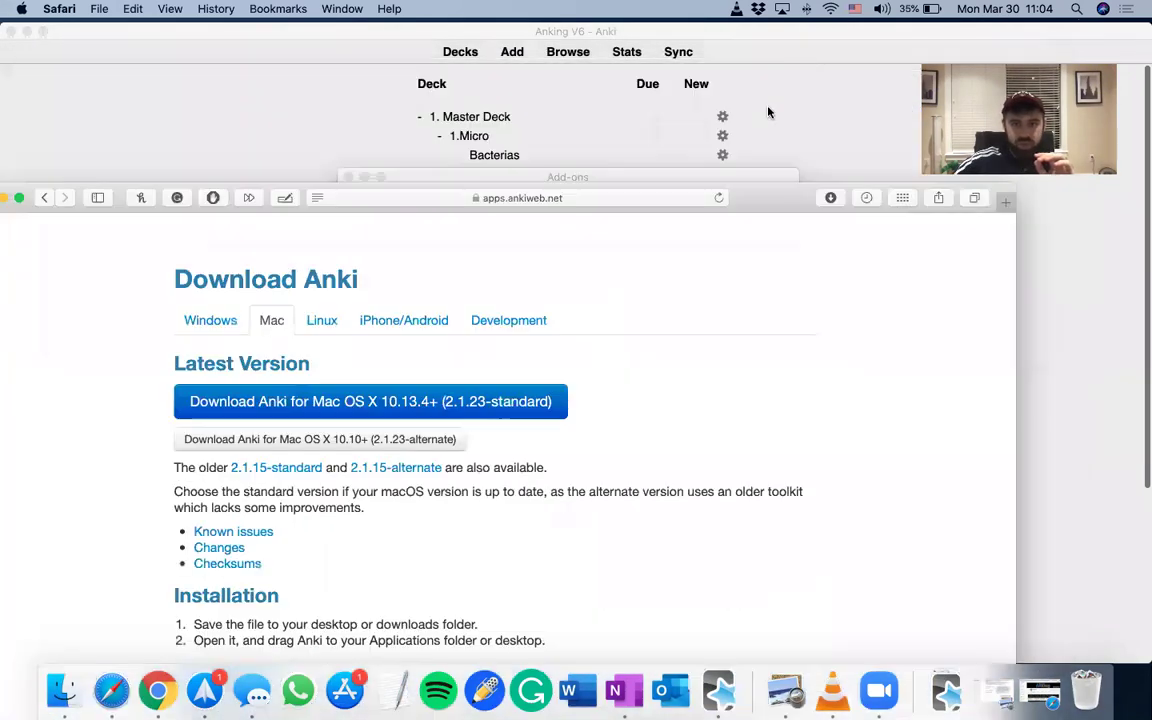
{"action": "left_click", "coordinate": [801, 38]}
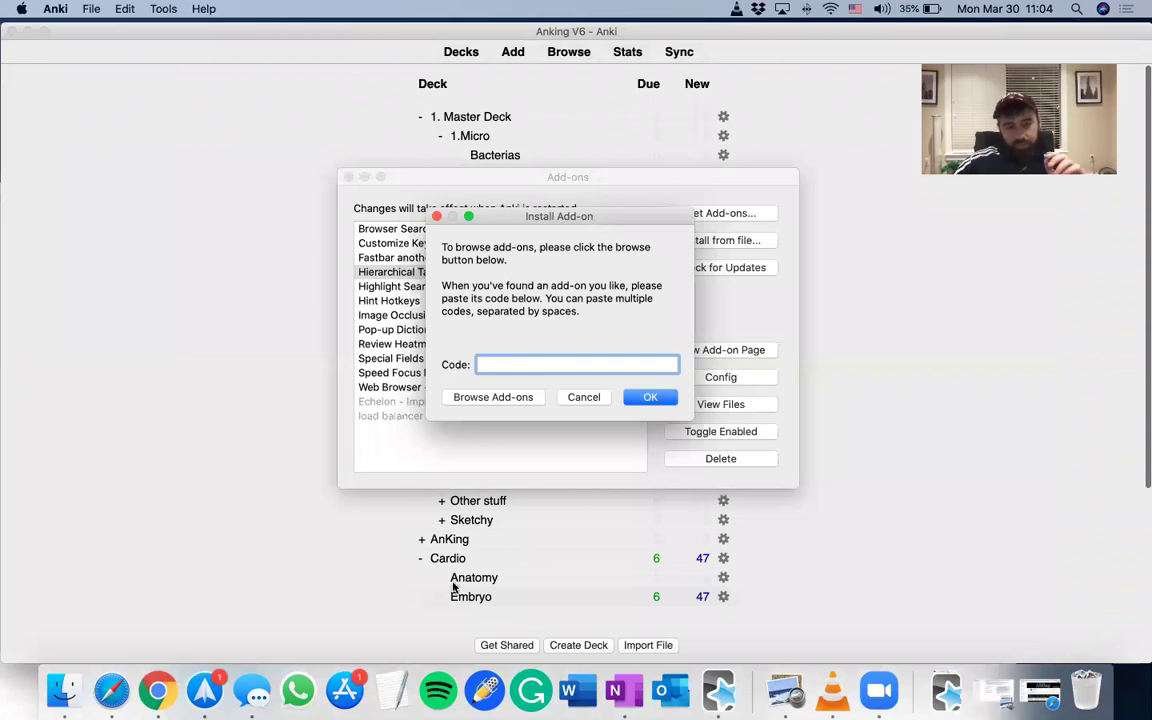
- Review the Mac versions on the Anki download page in Safari once more and go back to Anki
{"action": "left_click", "coordinate": [111, 700]}
{"action": "left_click_drag", "start_coordinate": [771, 185], "coordinate": [818, 183]}
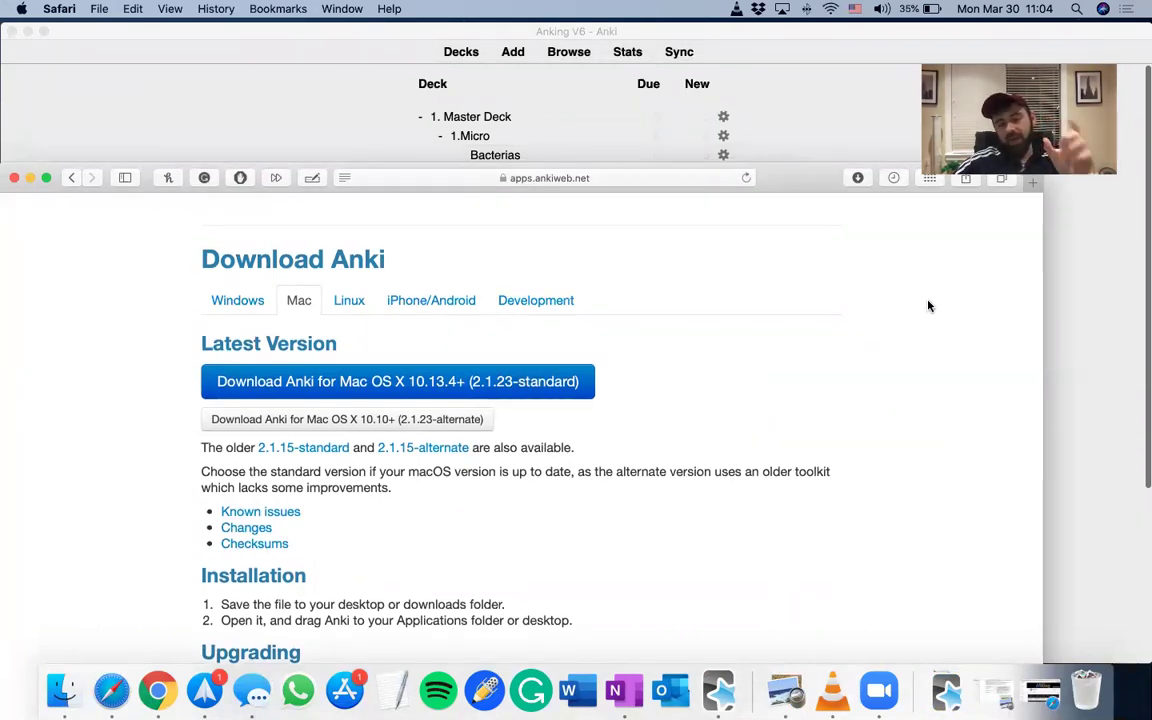
{"action": "left_click", "coordinate": [853, 35]}
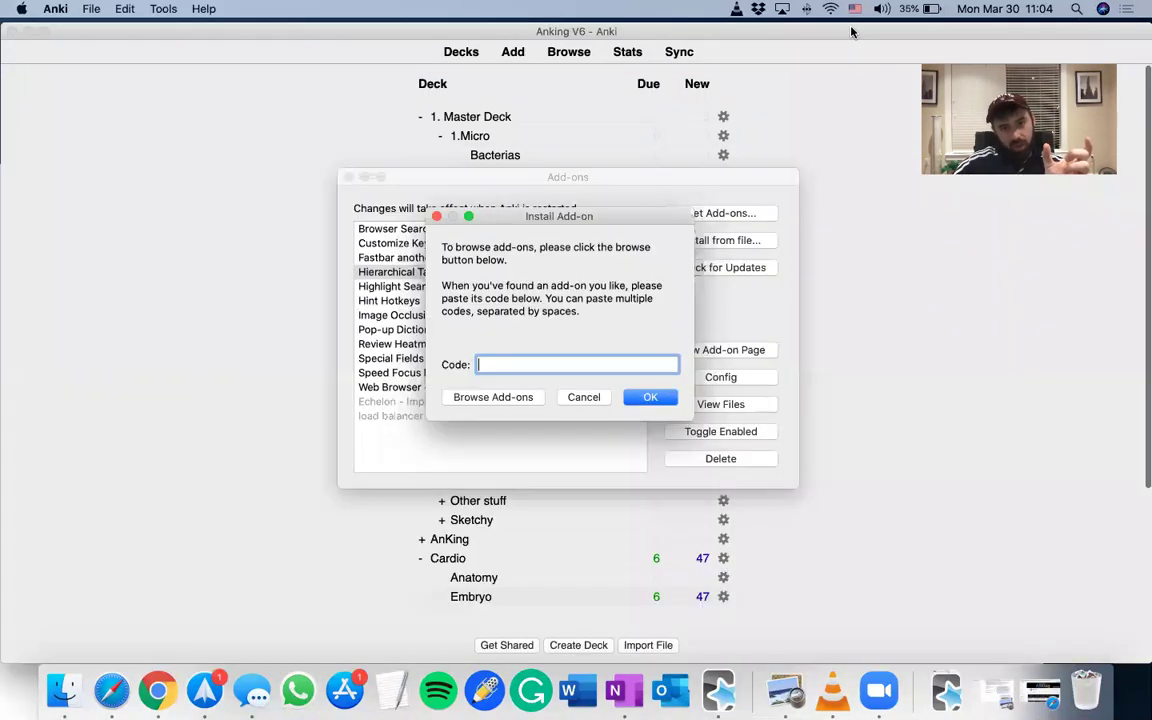
- Bring up the online add-on list from the add-on installer again and search it for "tags" to reach the hierarchical tags add-ons
{"action": "left_click", "coordinate": [507, 400]}
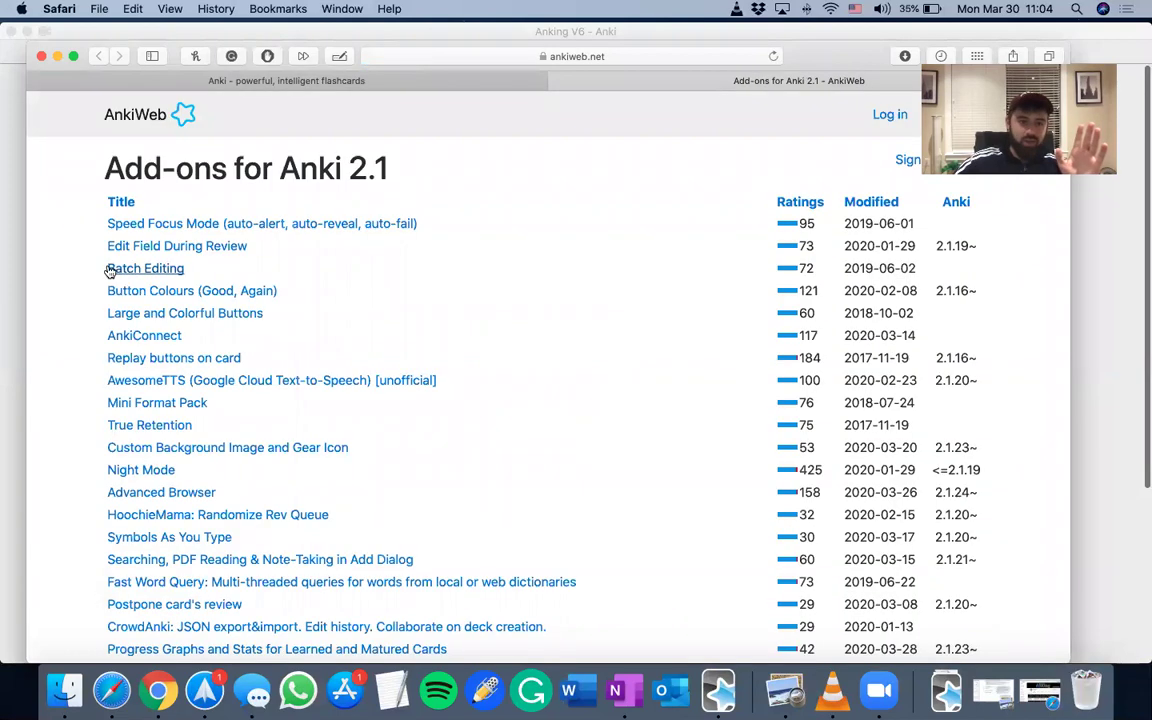
{"action": "key", "text": "super+f"}
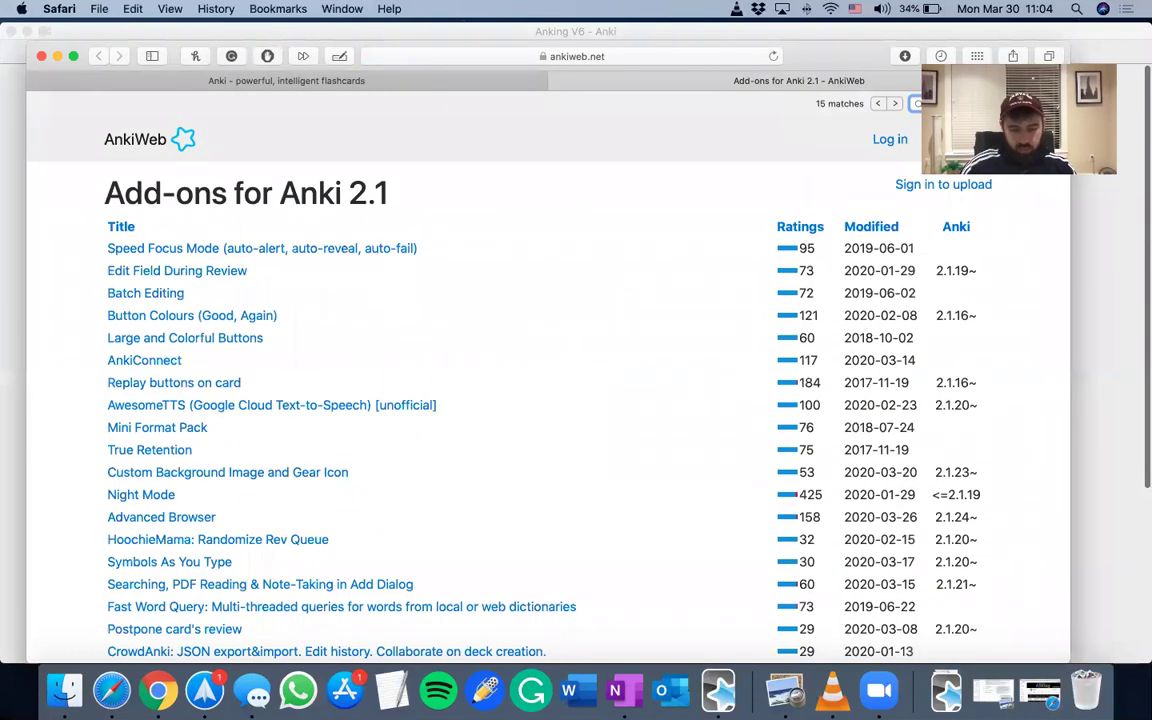
{"action": "key", "text": "Return"}
{"action": "key", "text": "Return"}
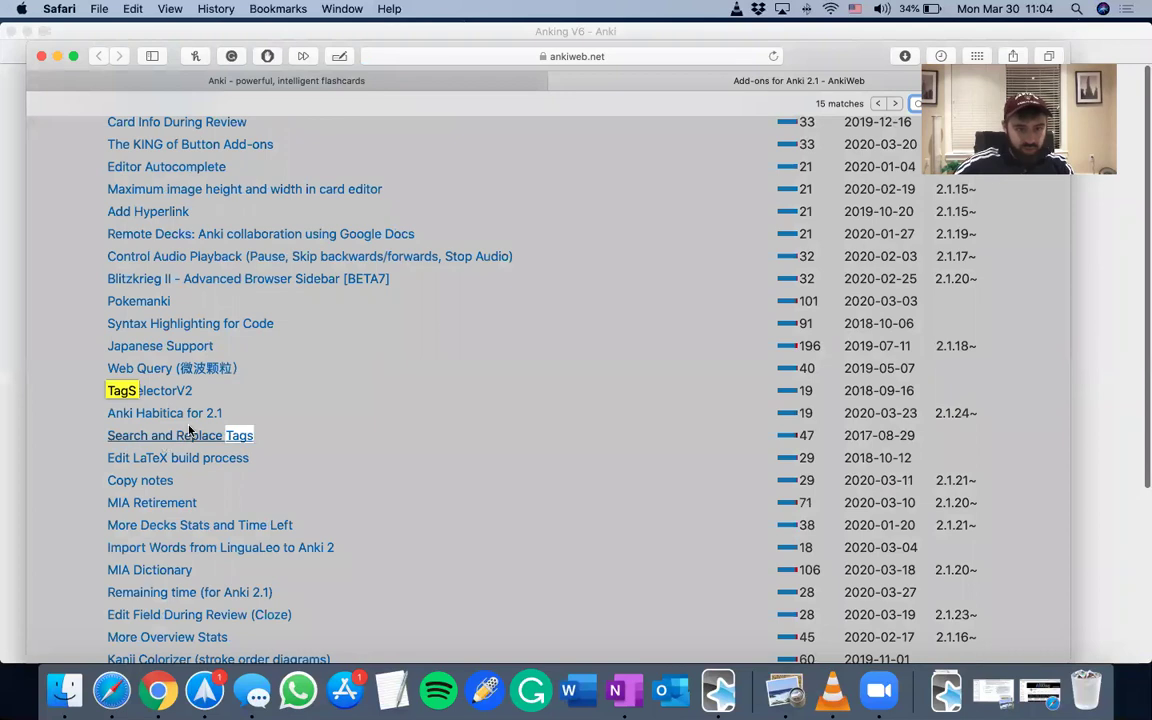
{"action": "key", "text": "Return"}
{"action": "key", "text": "Return"}
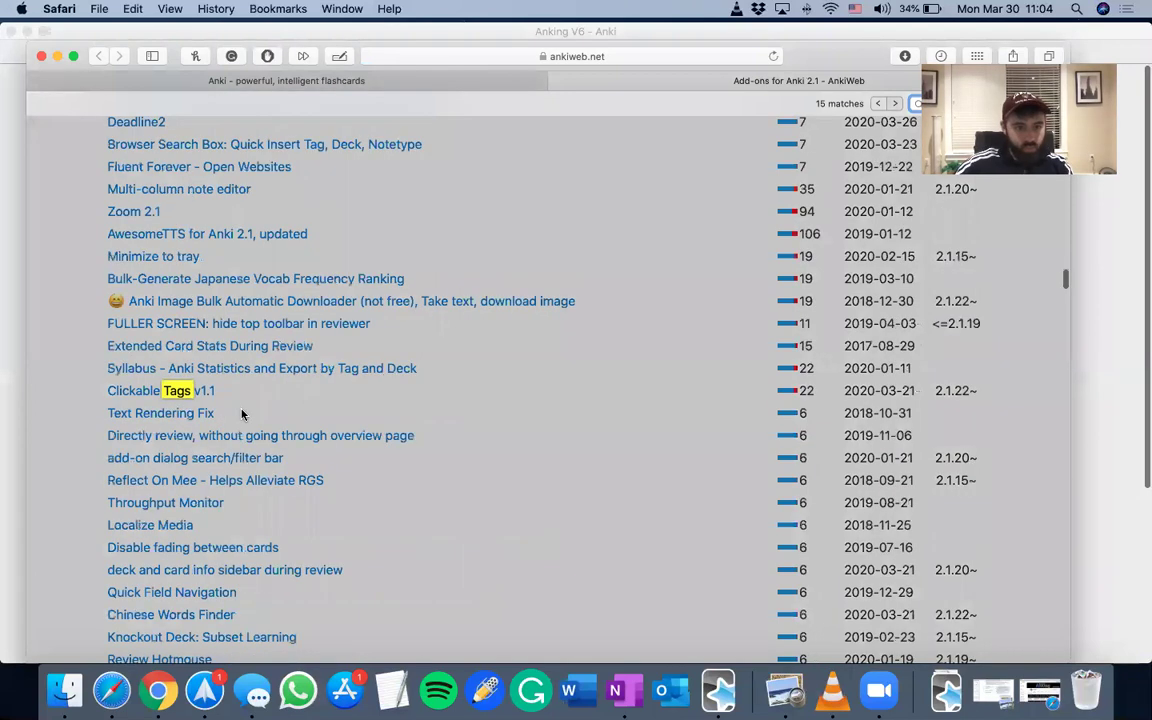
{"action": "key", "text": "Return"}
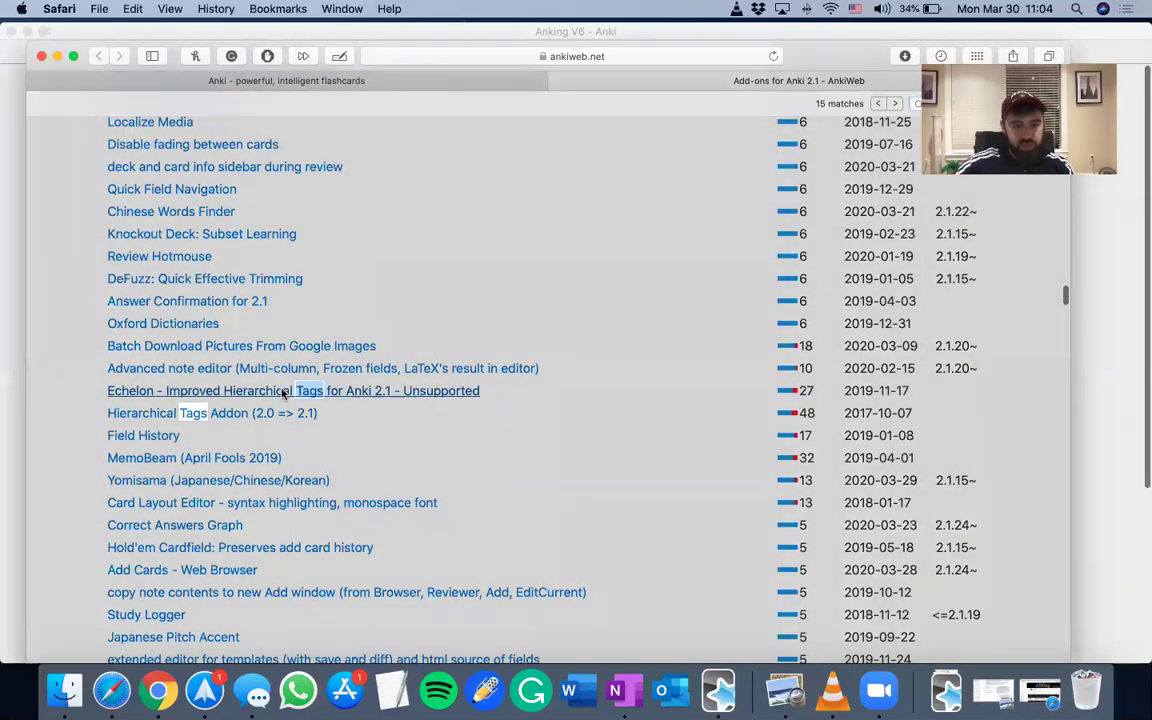
- Open the Echelon - Improved Hierarchical Tags page, highlight its download code 829533913 and return to Anki
{"action": "left_click", "coordinate": [284, 391]}
{"action": "scroll", "coordinate": [349, 398], "scroll_direction": "down", "scroll_amount": 10}
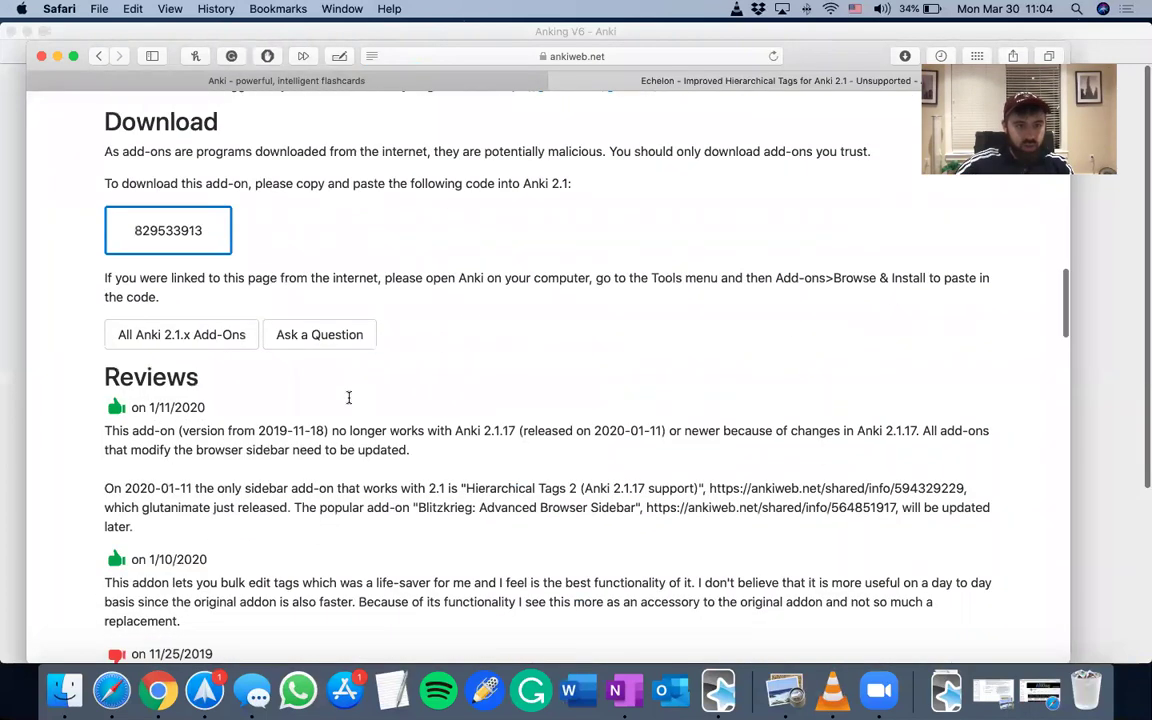
{"action": "scroll", "coordinate": [219, 380], "scroll_direction": "up", "scroll_amount": 3}
{"action": "left_click_drag", "start_coordinate": [205, 368], "coordinate": [134, 370]}
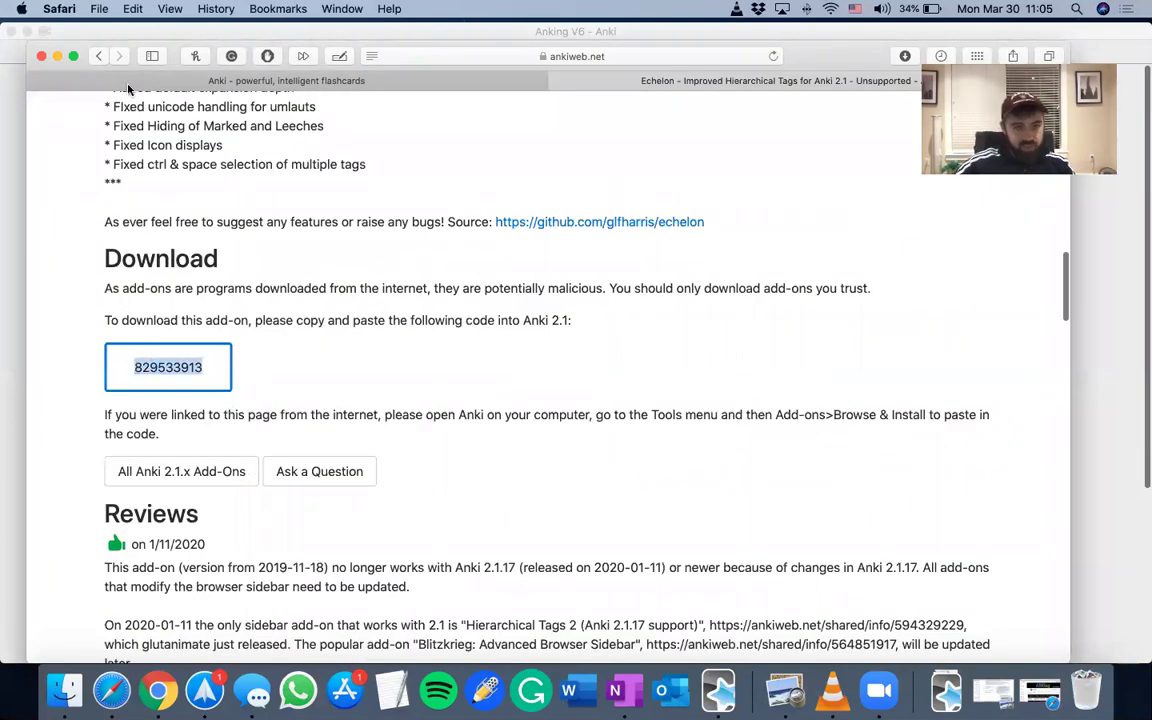
{"action": "key", "text": "super+Tab"}
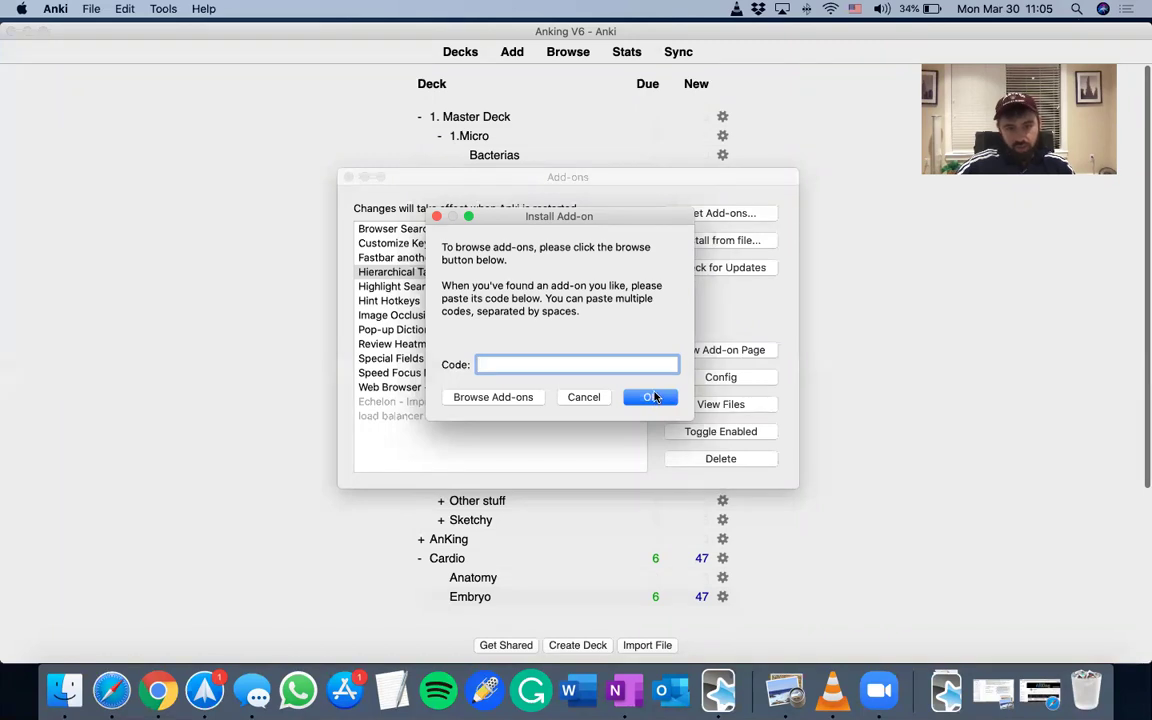
- Close the Install Add-on and Add-ons dialogs, then quit and relaunch Anki
{"action": "left_click", "coordinate": [436, 217]}
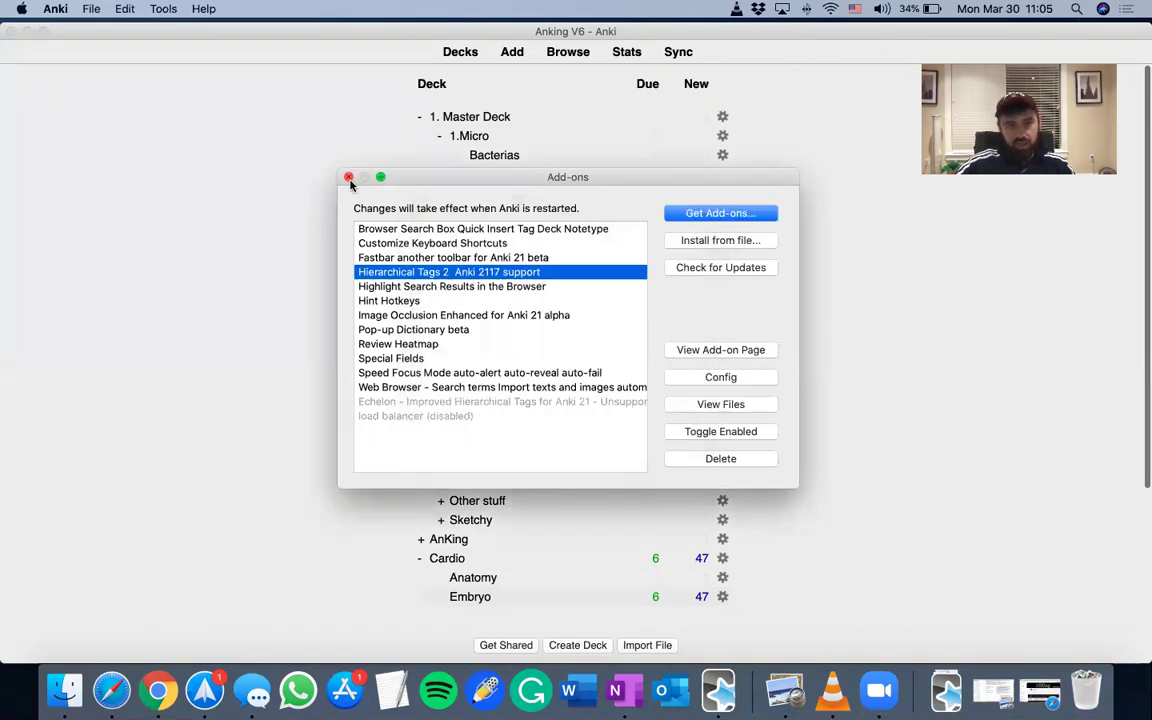
{"action": "left_click", "coordinate": [348, 178]}
{"action": "key", "text": "super+q"}
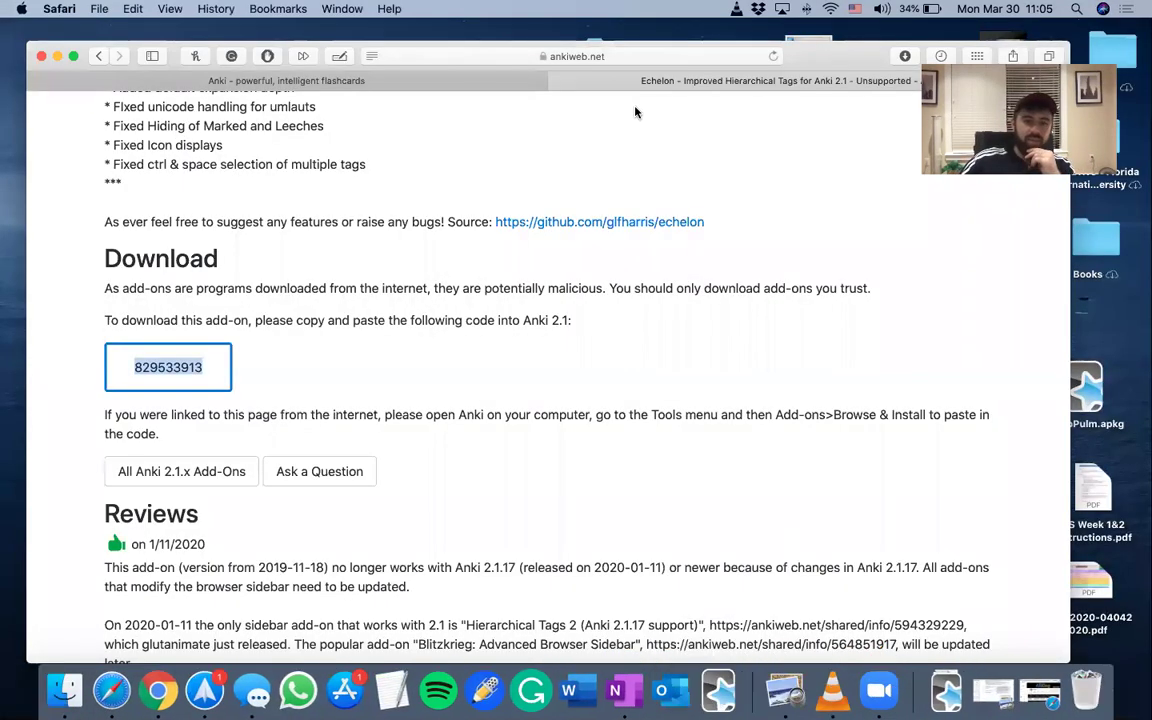
{"action": "left_click", "coordinate": [718, 688]}
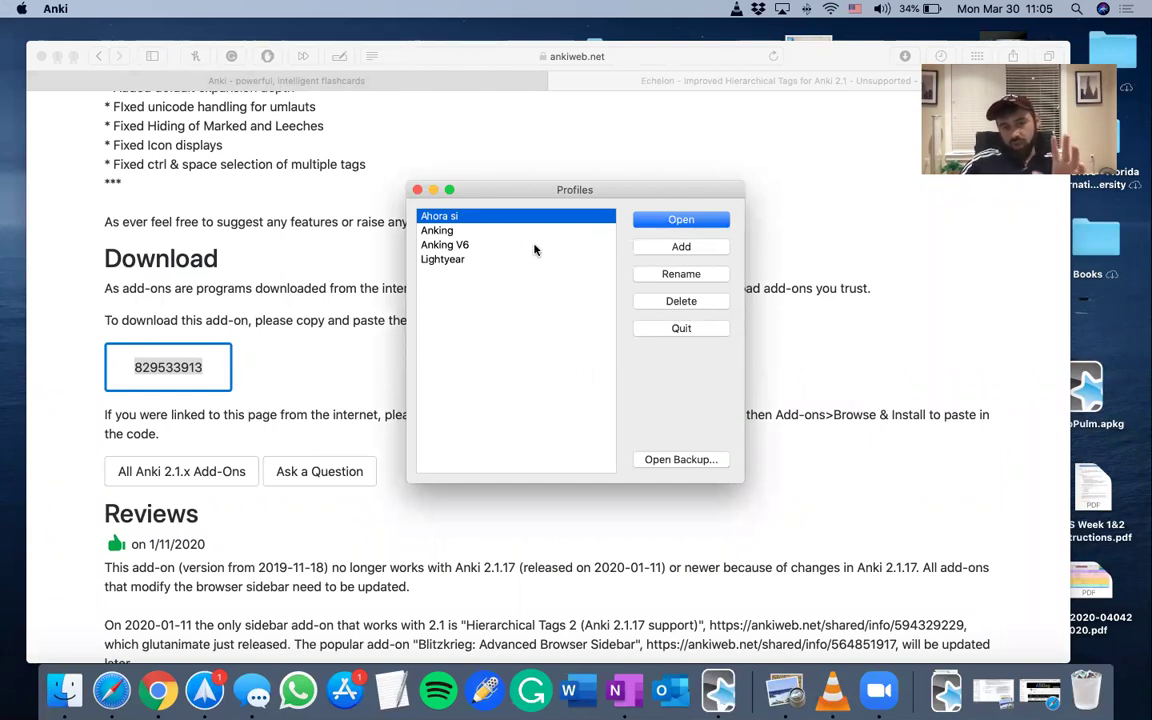
- Create a new Anki profile named trial and open it
{"action": "left_click", "coordinate": [695, 249]}
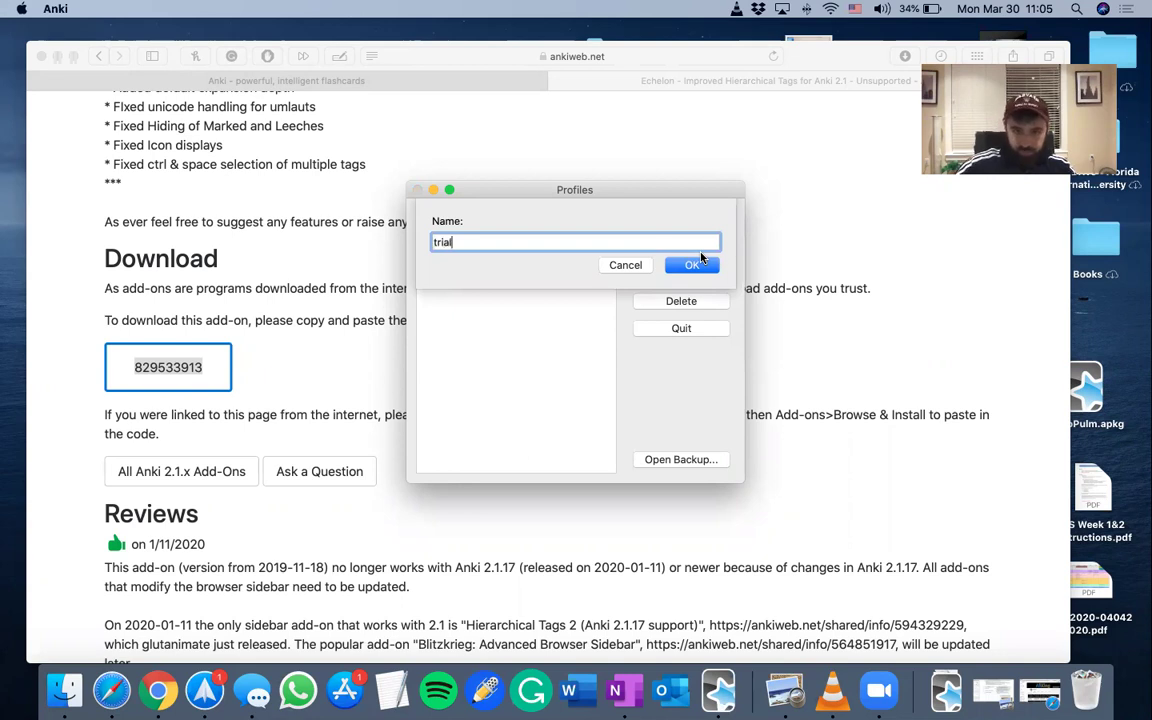
{"action": "type", "text": "trial"}
{"action": "left_click", "coordinate": [699, 262]}
{"action": "left_click", "coordinate": [527, 279]}
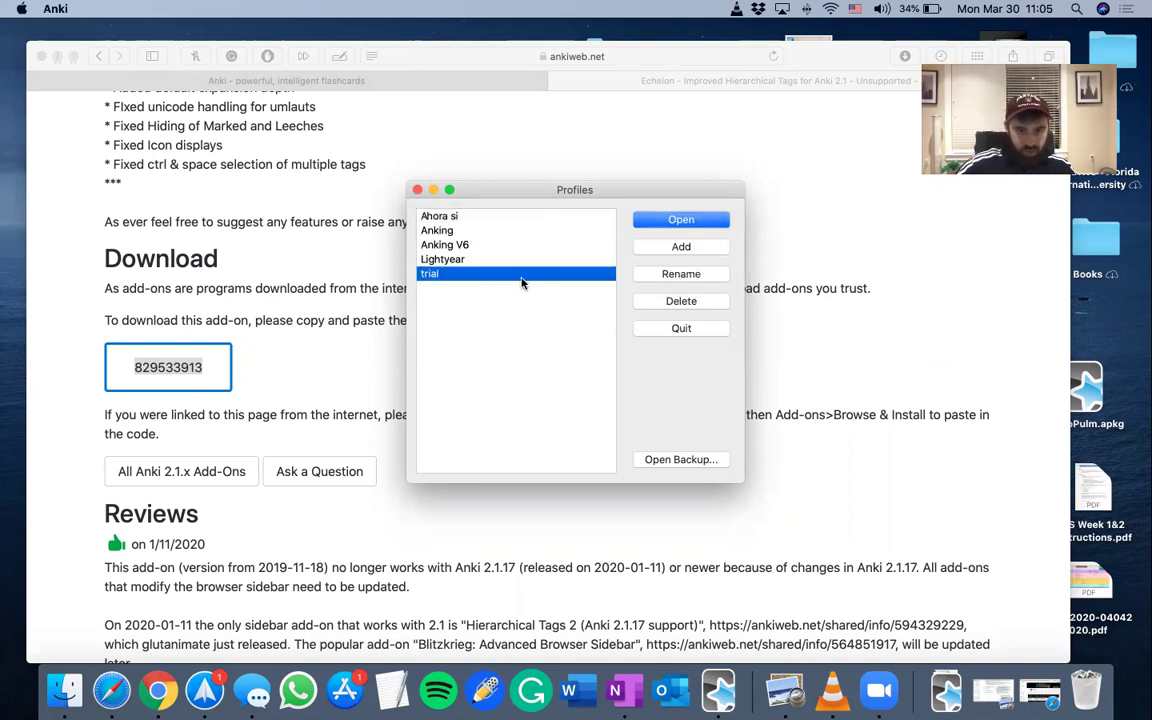
{"action": "left_click", "coordinate": [706, 222]}
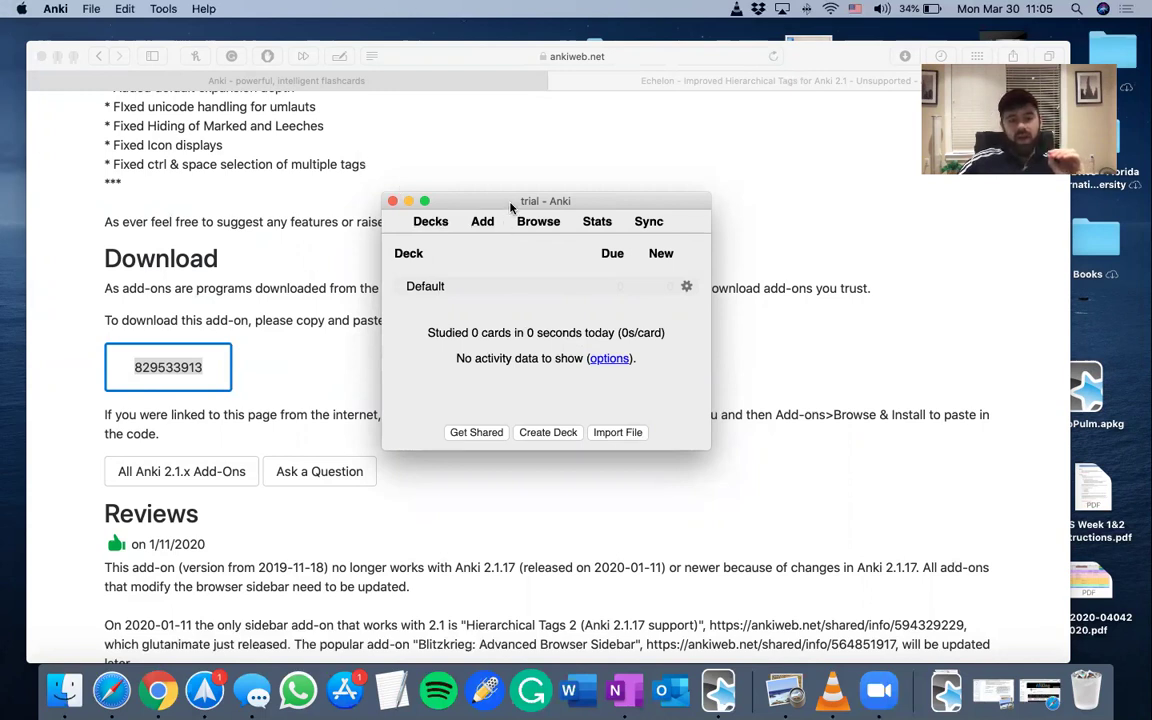
- Switch to Safari and search the web for "youtube anking" in a new tab
{"action": "left_click_drag", "start_coordinate": [521, 201], "coordinate": [481, 183]}
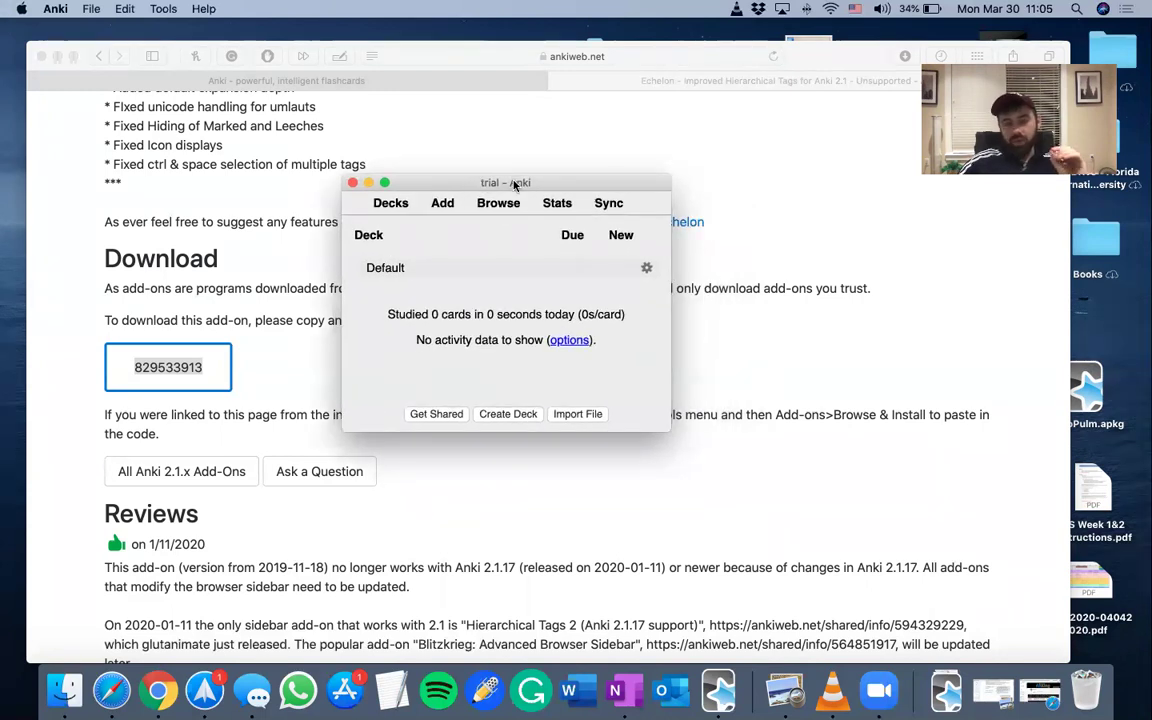
{"action": "left_click", "coordinate": [713, 122]}
{"action": "left_click_drag", "start_coordinate": [1057, 81], "coordinate": [992, 234]}
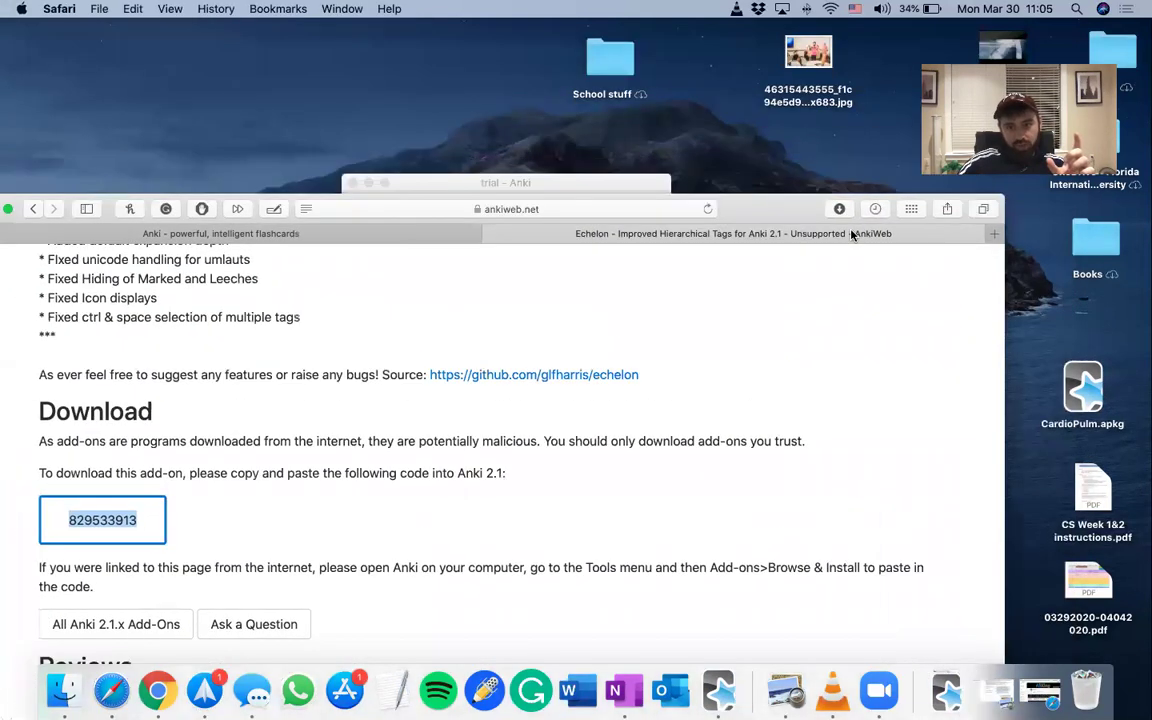
{"action": "left_click", "coordinate": [992, 234]}
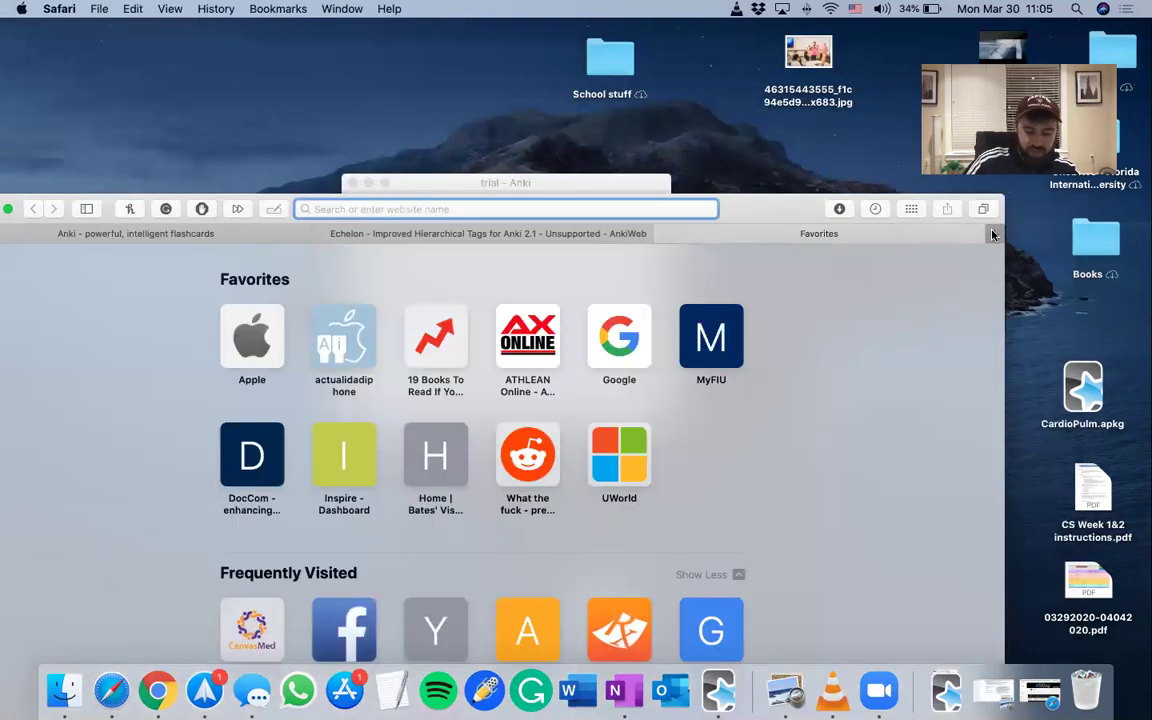
{"action": "type", "text": "yo"}
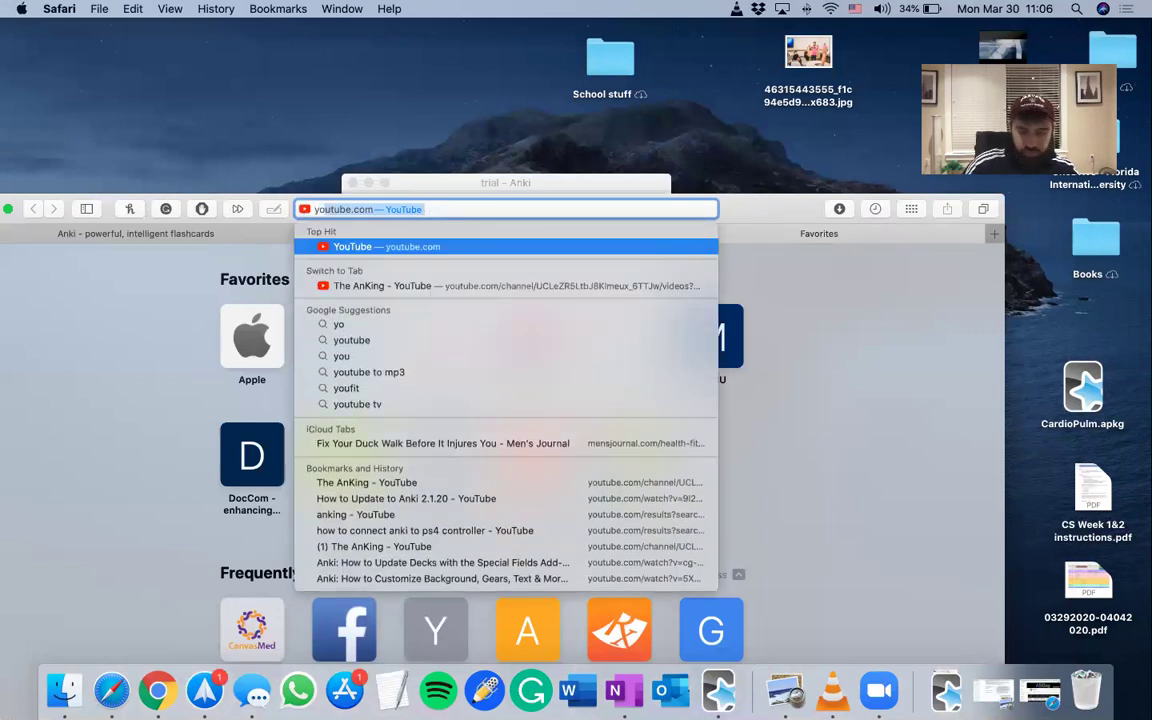
{"action": "type", "text": "u"}
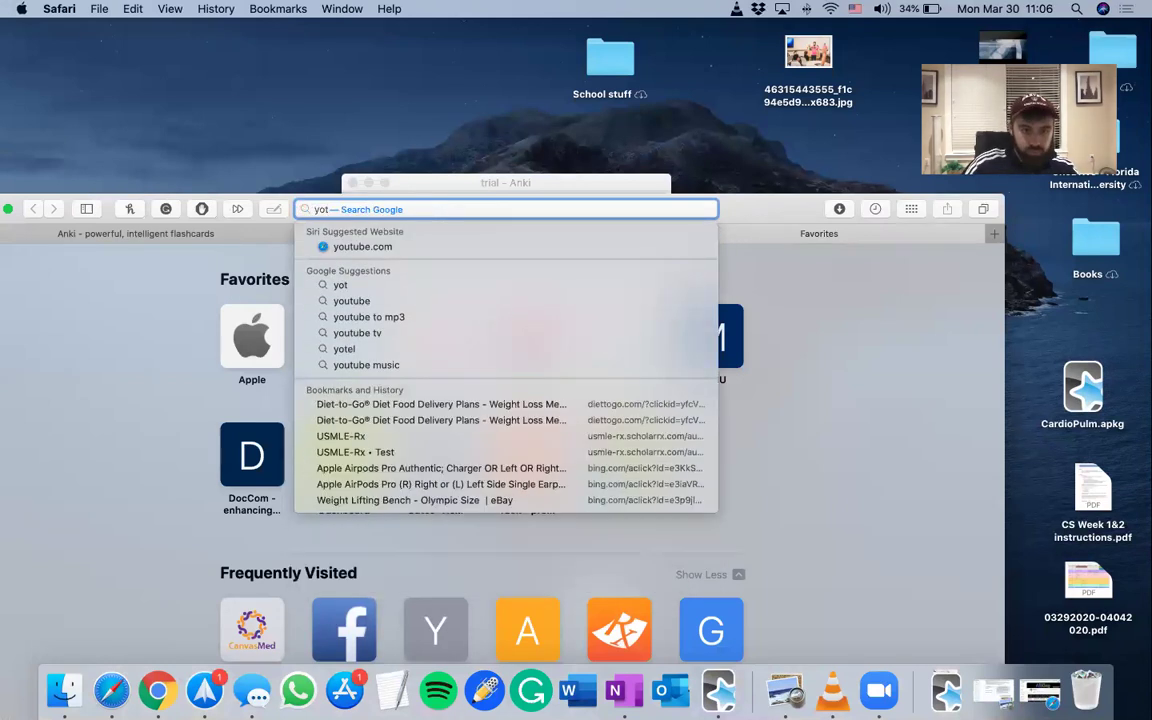
{"action": "type", "text": "tube anking"}
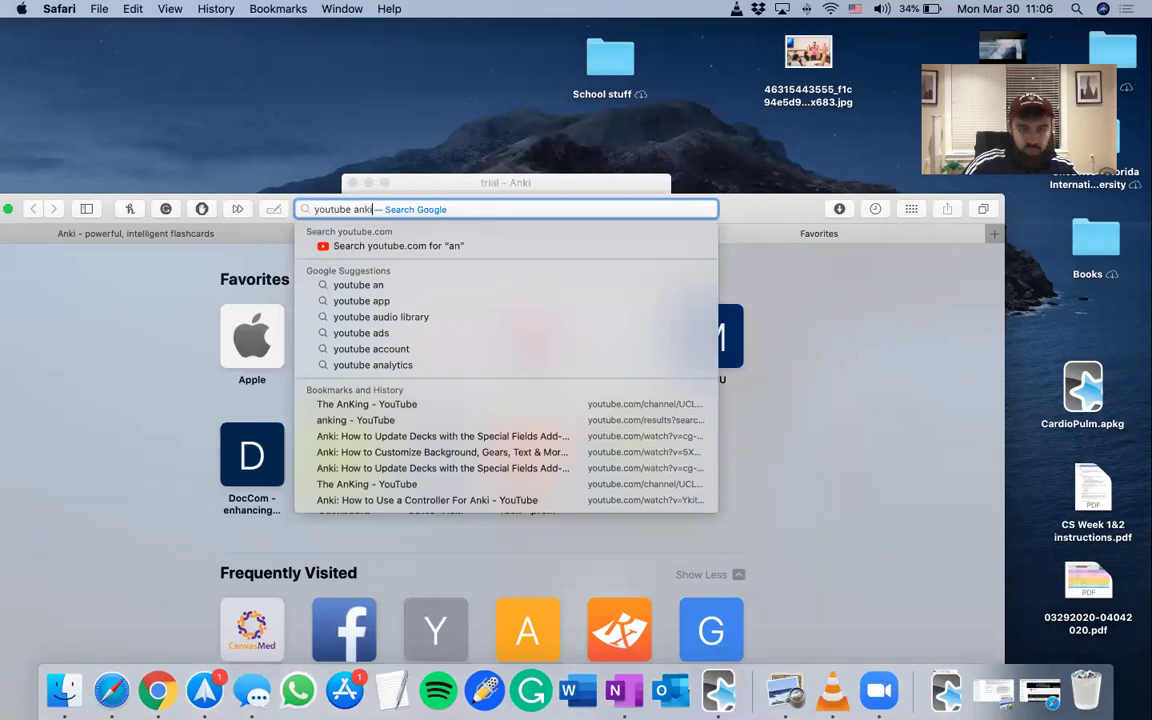
{"action": "key", "text": "Return"}
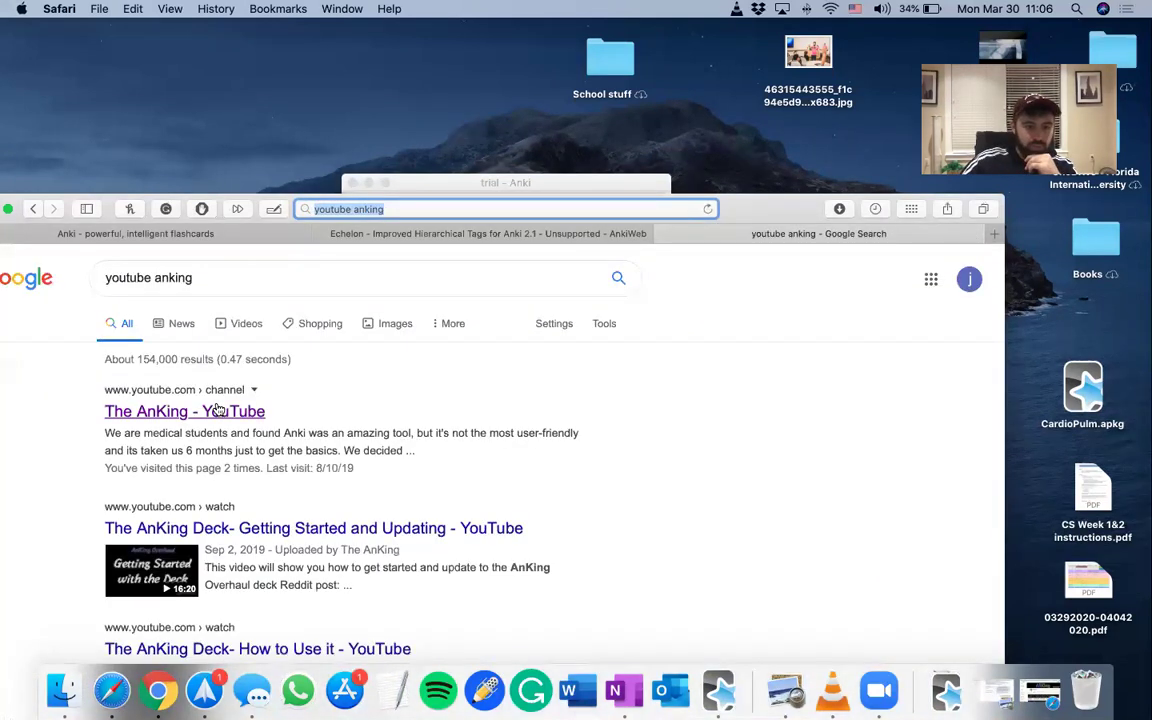
- Open The AnKing YouTube channel from the results and look through its uploaded videos
{"action": "left_click", "coordinate": [300, 394]}
{"action": "left_click_drag", "start_coordinate": [753, 213], "coordinate": [816, 105]}
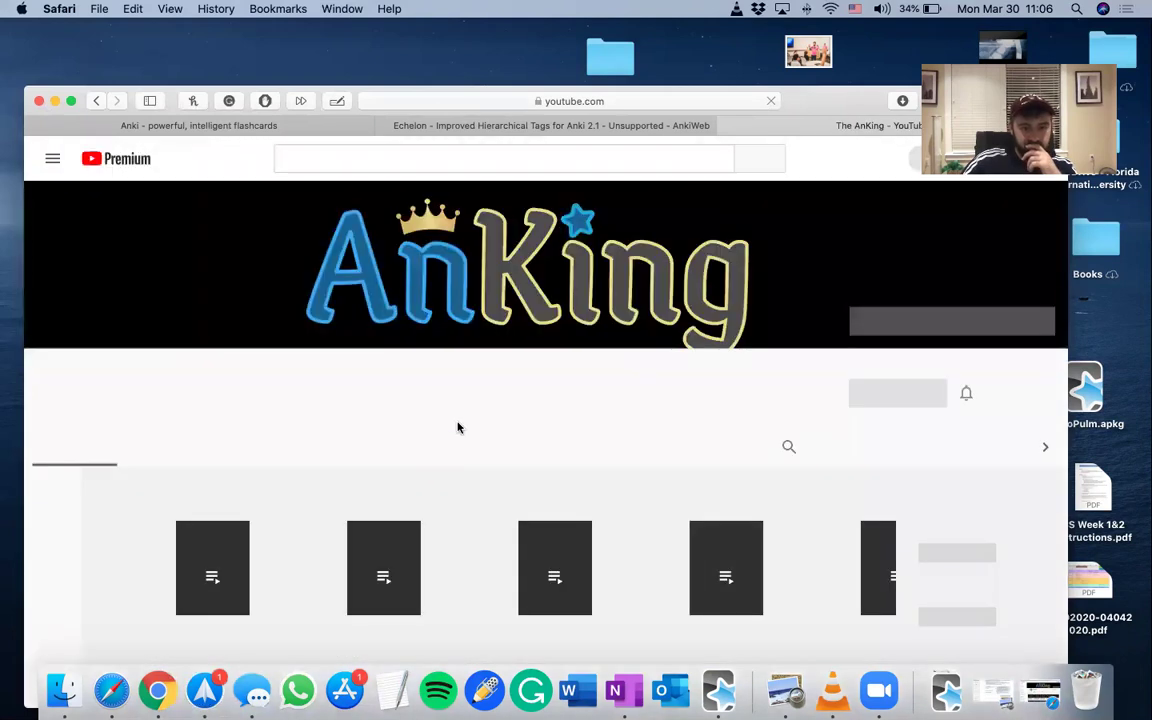
{"action": "scroll", "coordinate": [329, 527], "scroll_direction": "down", "scroll_amount": 3}
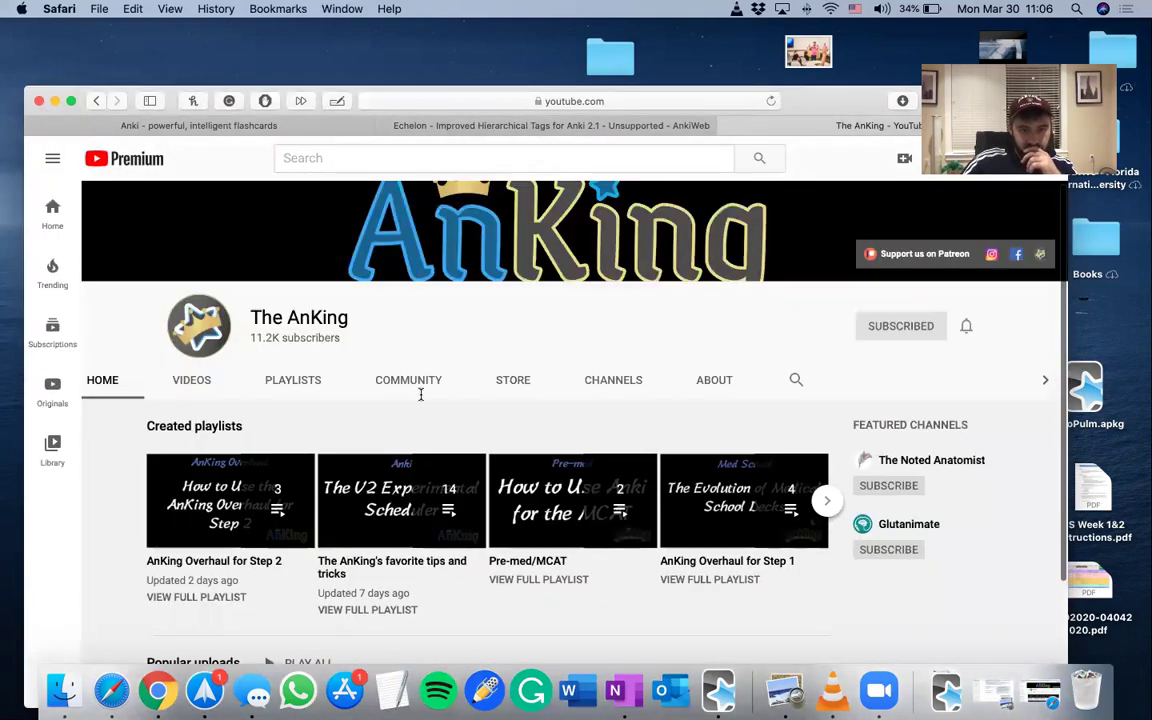
{"action": "left_click", "coordinate": [192, 381]}
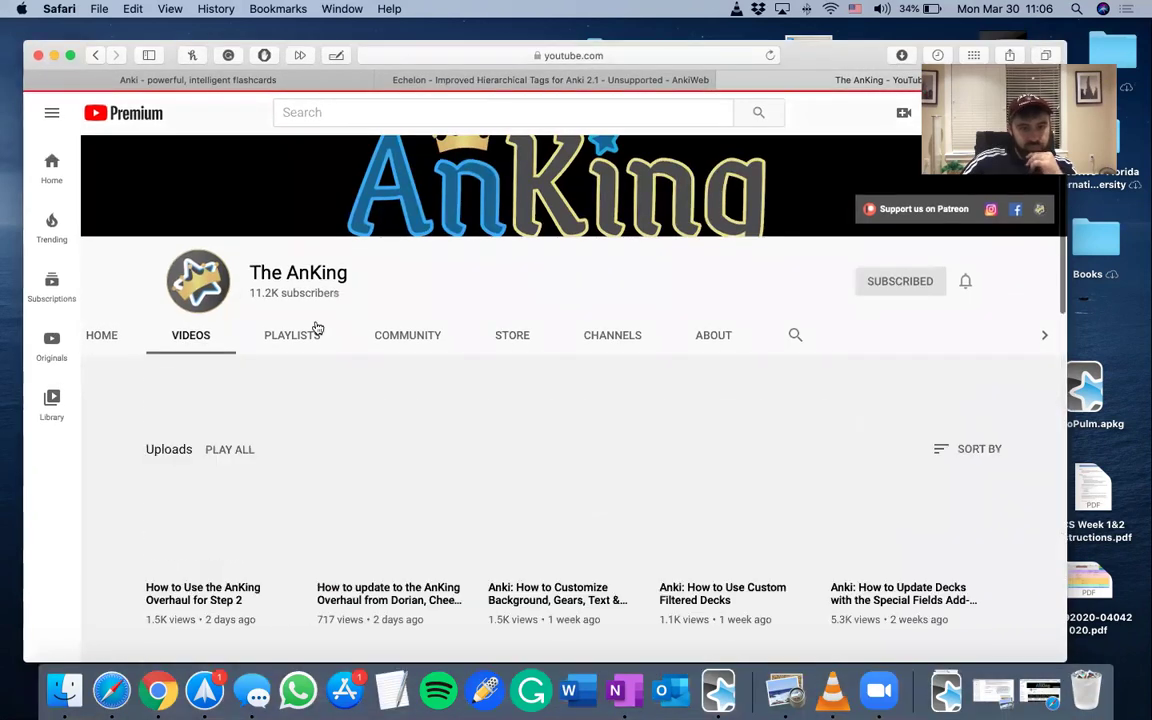
{"action": "scroll", "coordinate": [400, 470], "scroll_direction": "down", "scroll_amount": 4}
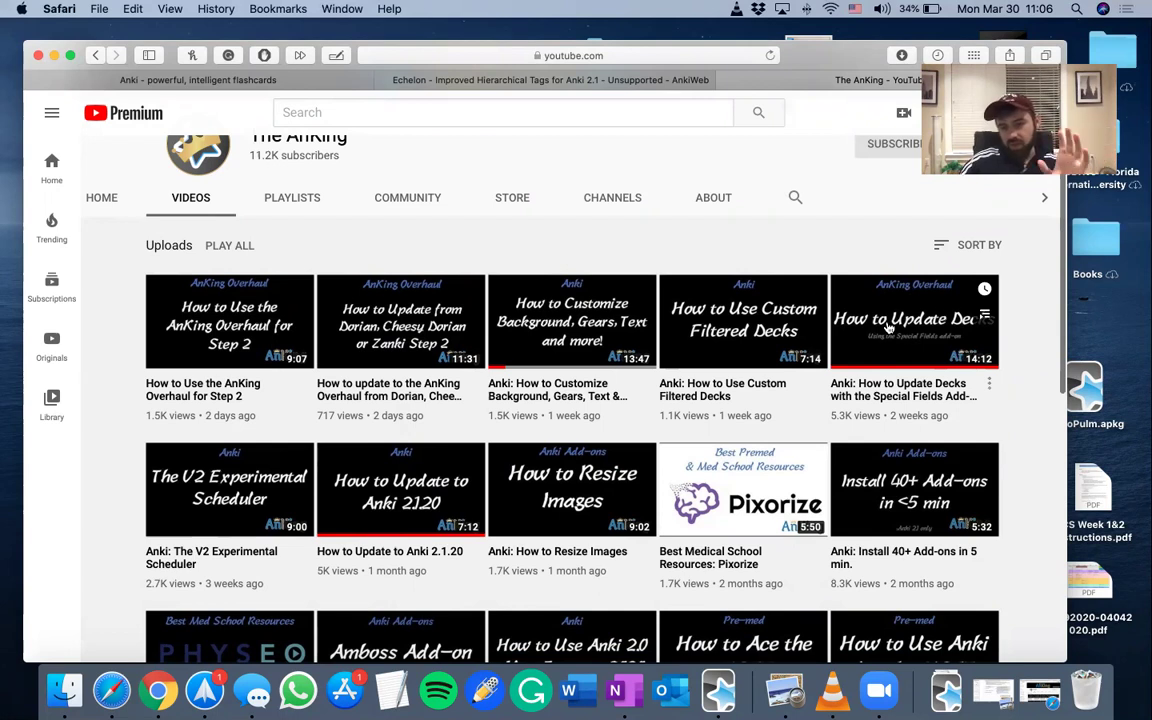
- Rearrange the Safari and Anki windows and search the web for "anking deck v6" in a new Safari tab
{"action": "left_click_drag", "start_coordinate": [846, 57], "coordinate": [915, 453]}
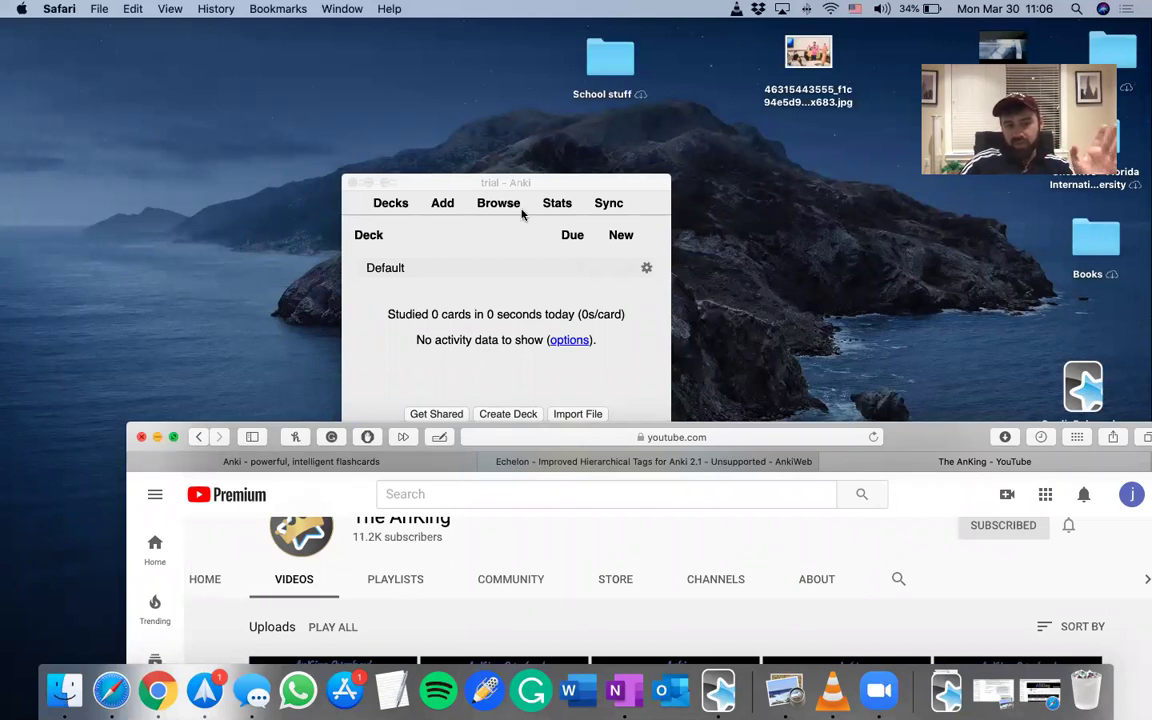
{"action": "left_click_drag", "start_coordinate": [540, 180], "coordinate": [442, 169]}
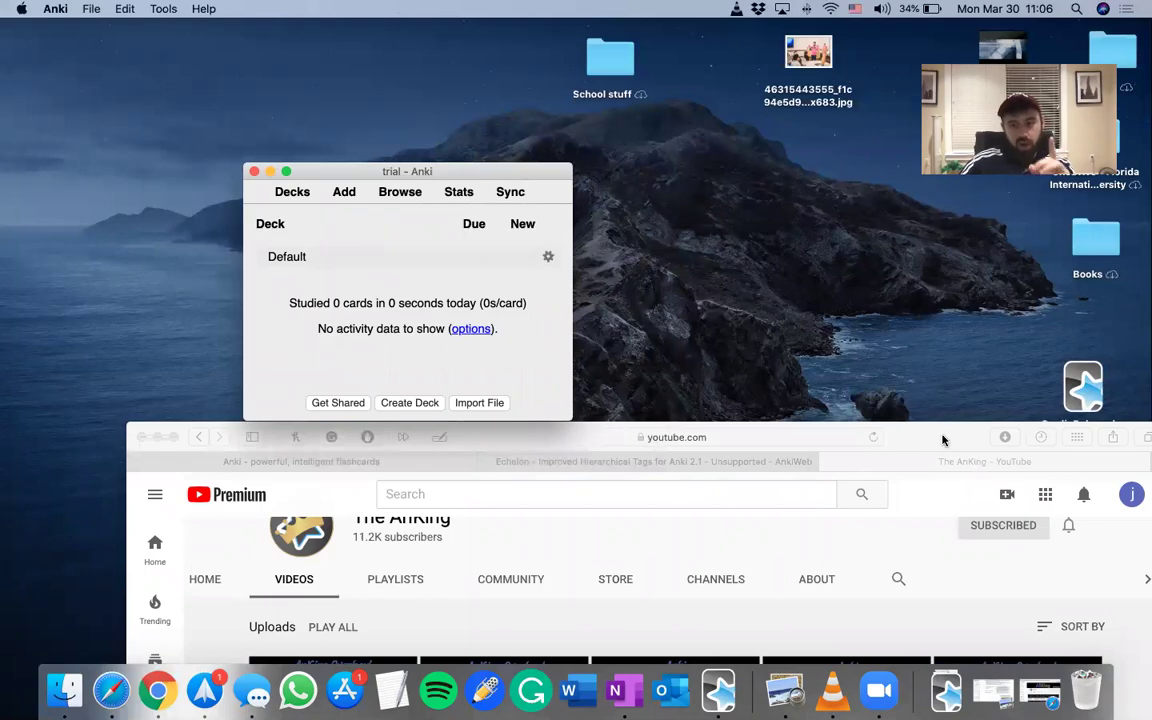
{"action": "left_click_drag", "start_coordinate": [864, 437], "coordinate": [715, 202]}
{"action": "key", "text": "super+t"}
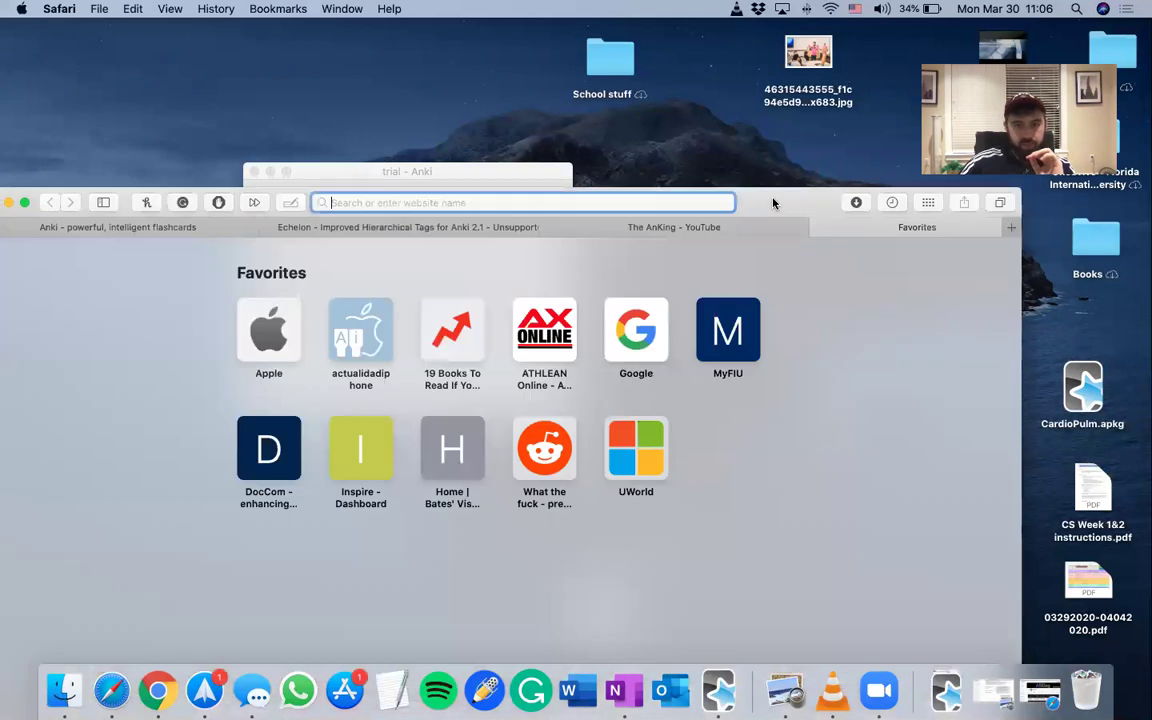
{"action": "type", "text": "a"}
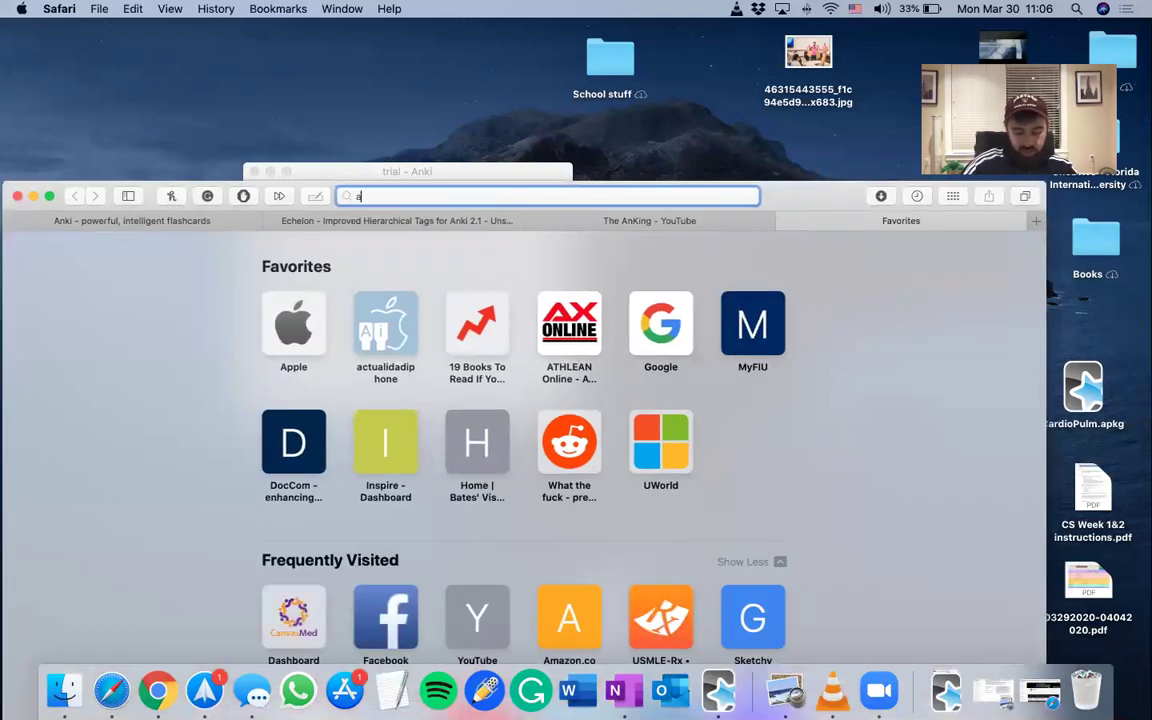
{"action": "type", "text": "nking deck"}
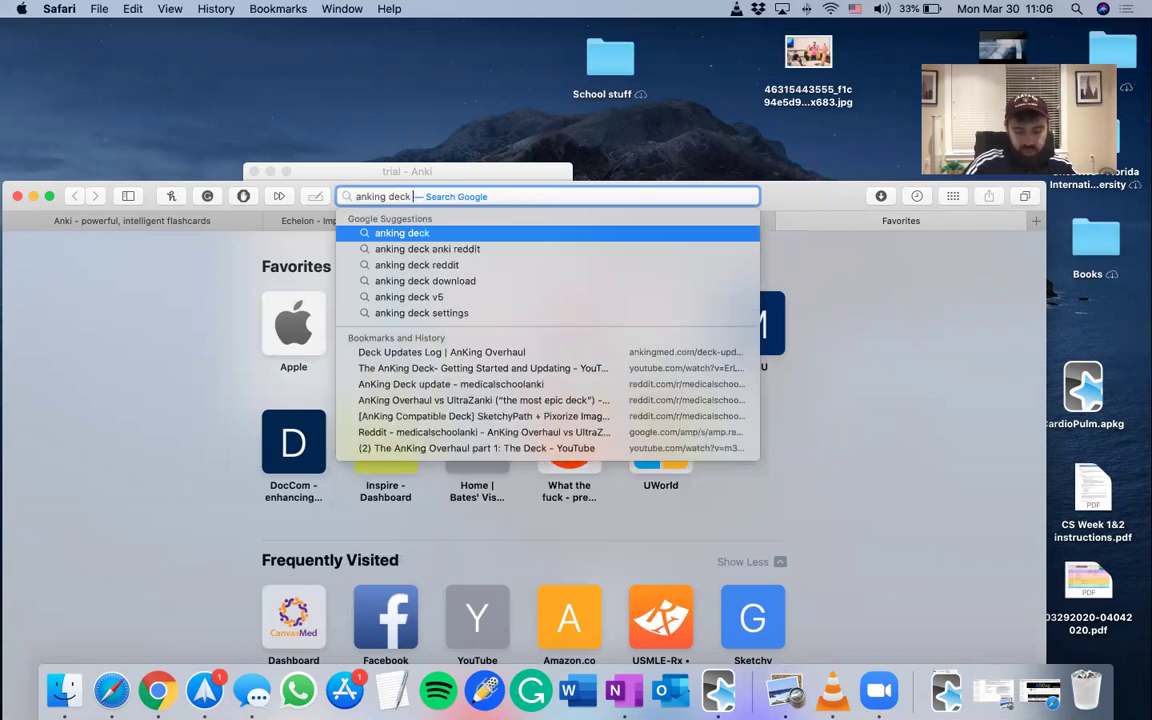
{"action": "type", "text": " v6"}
{"action": "key", "text": "Return"}
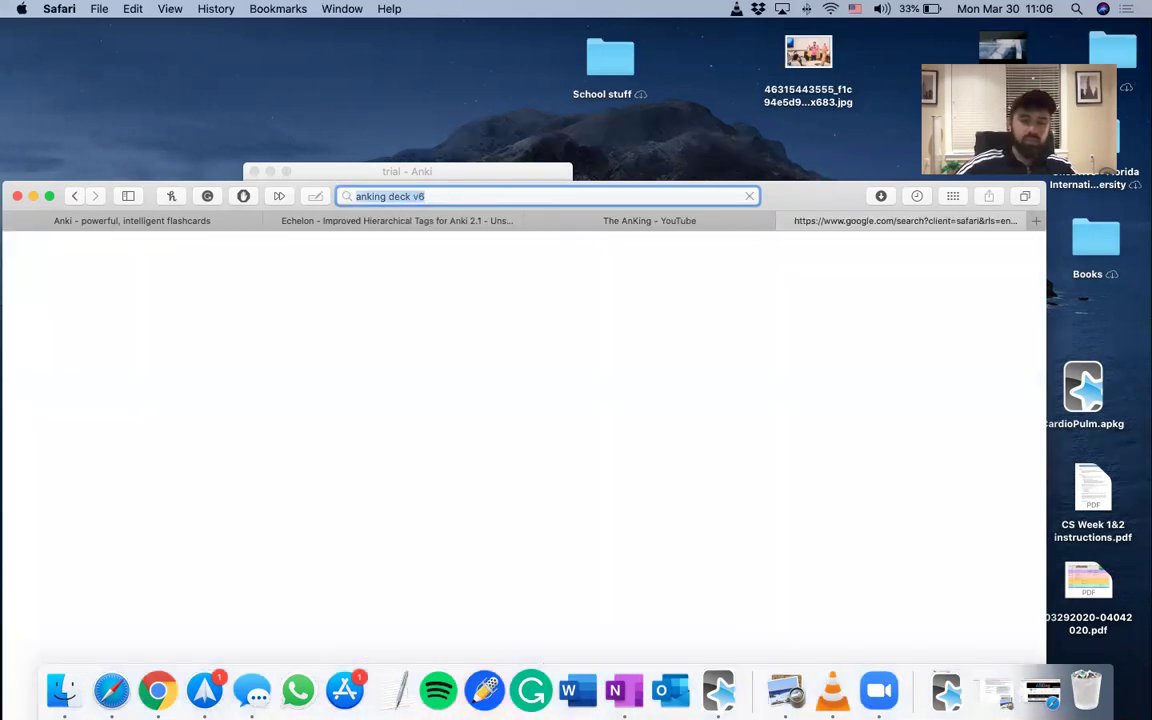
- Open the Reddit post "AnKing V6 Release!" and find the comment linking the AnKingV6 deck with all media files
{"action": "left_click_drag", "start_coordinate": [812, 195], "coordinate": [824, 91]}
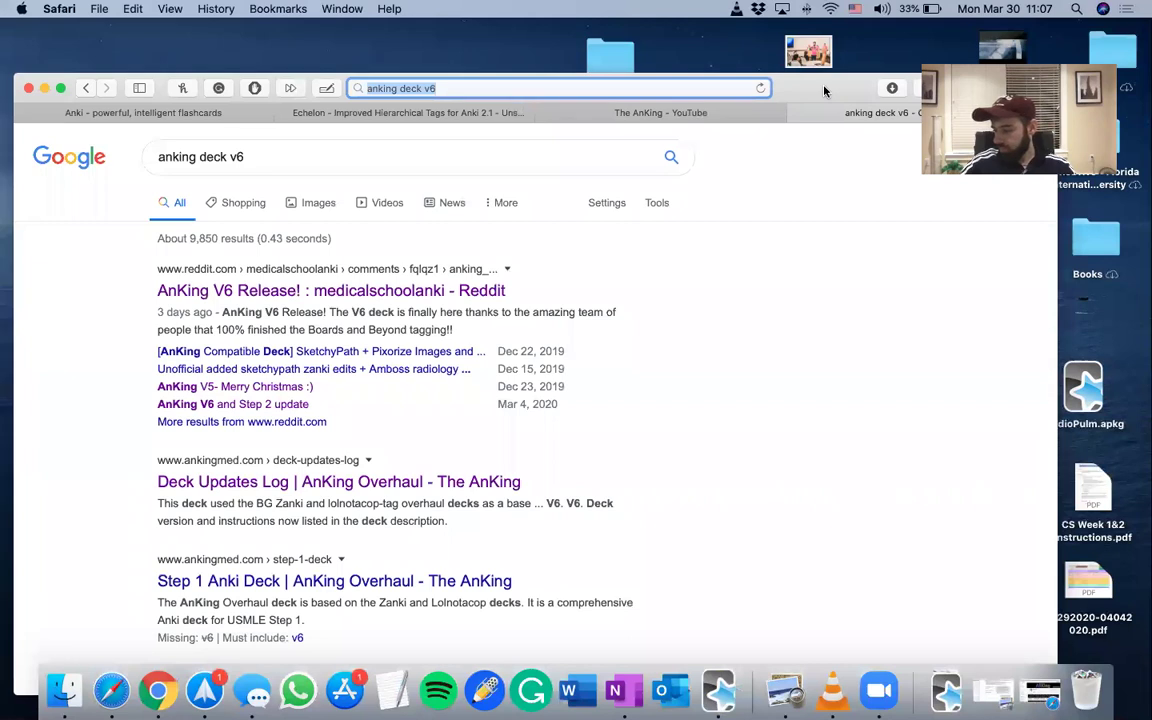
{"action": "left_click", "coordinate": [388, 297]}
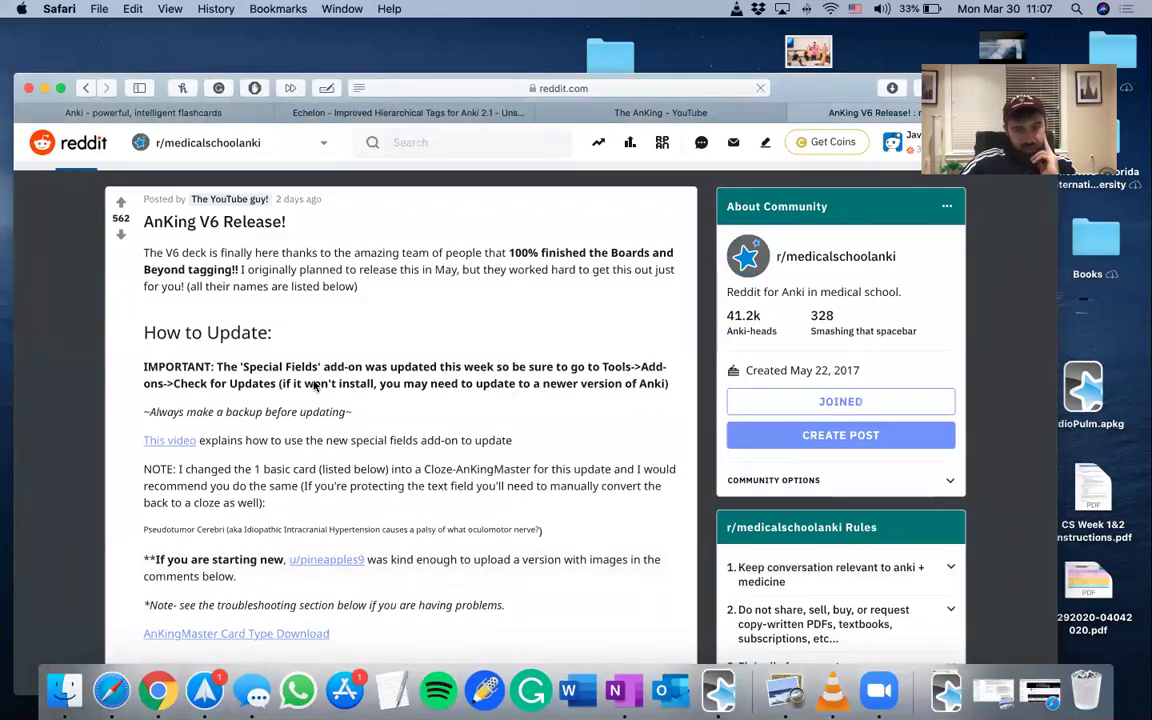
{"action": "scroll", "coordinate": [471, 424], "scroll_direction": "down", "scroll_amount": 5}
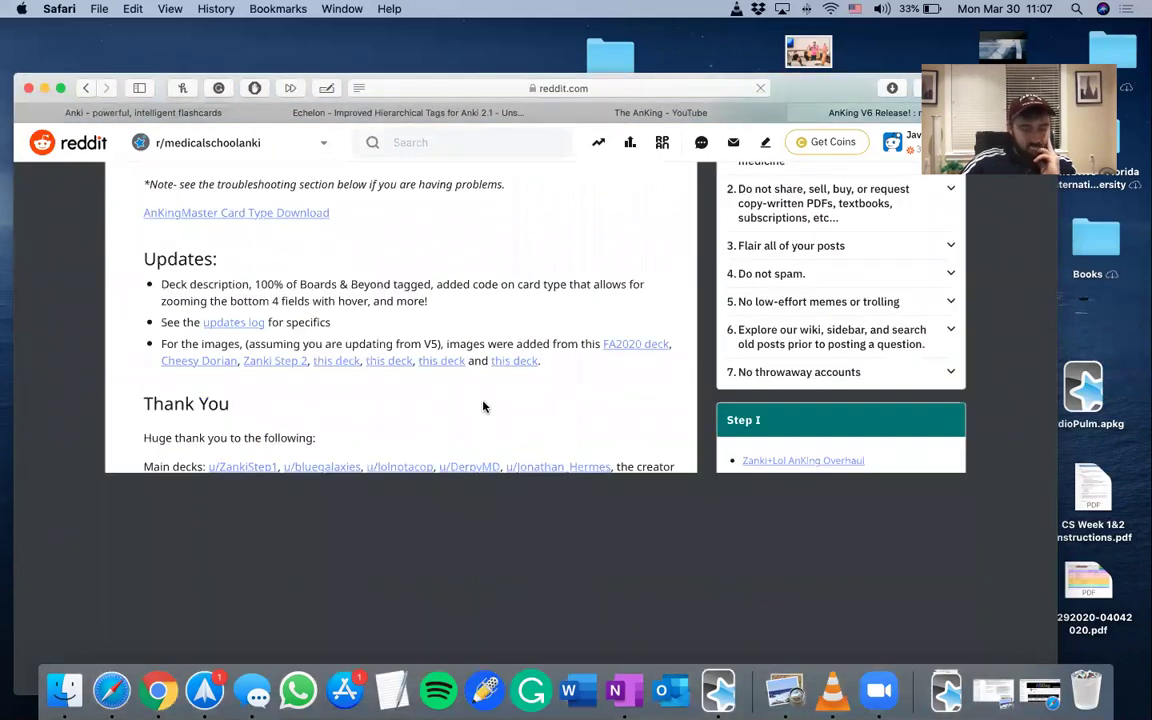
{"action": "scroll", "coordinate": [535, 368], "scroll_direction": "down", "scroll_amount": 2}
{"action": "scroll", "coordinate": [537, 367], "scroll_direction": "up", "scroll_amount": 6}
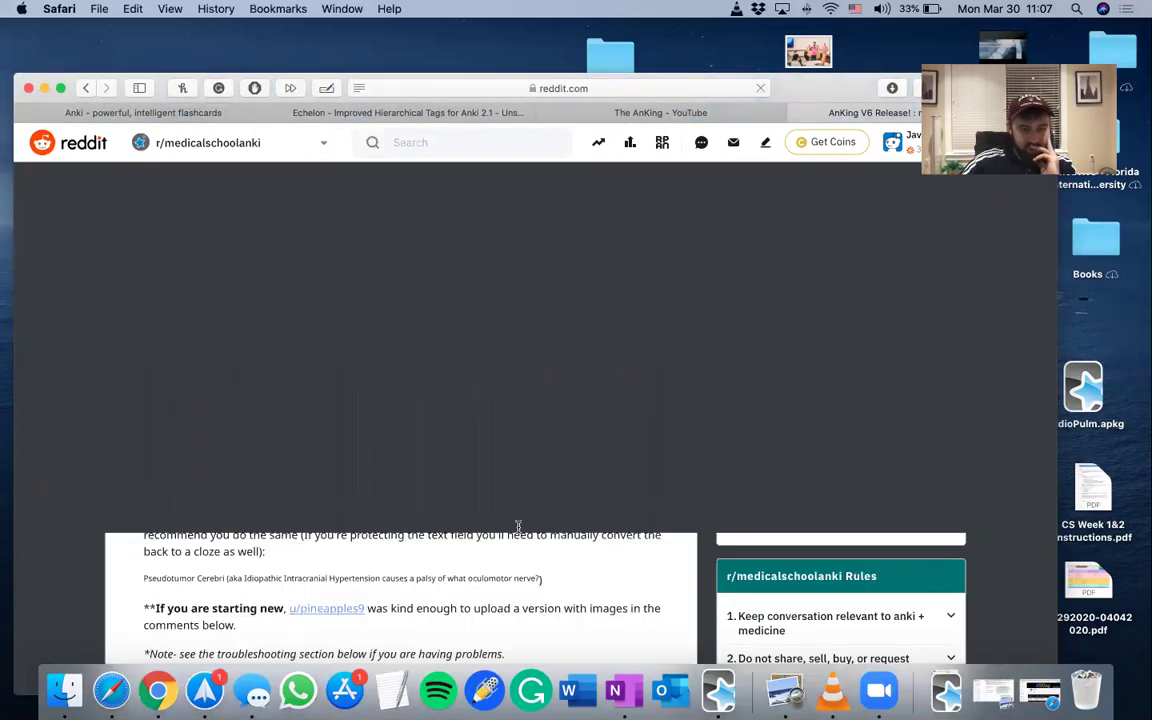
{"action": "scroll", "coordinate": [518, 530], "scroll_direction": "down", "scroll_amount": 5}
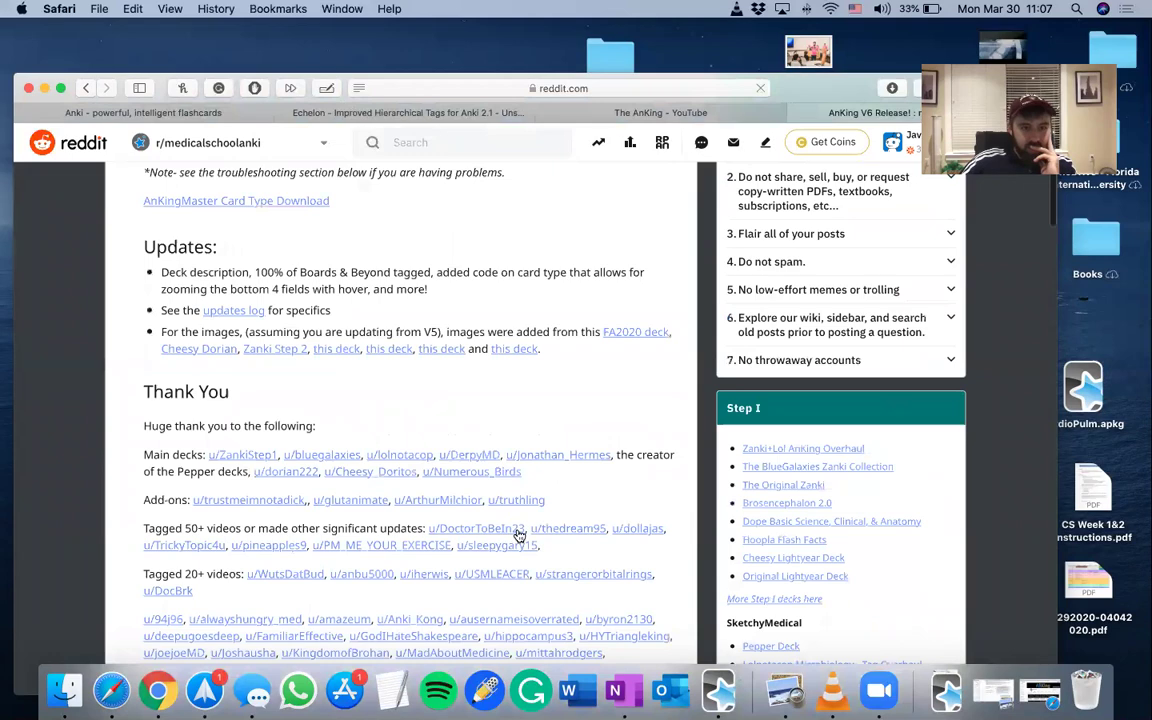
{"action": "scroll", "coordinate": [519, 536], "scroll_direction": "down", "scroll_amount": 20}
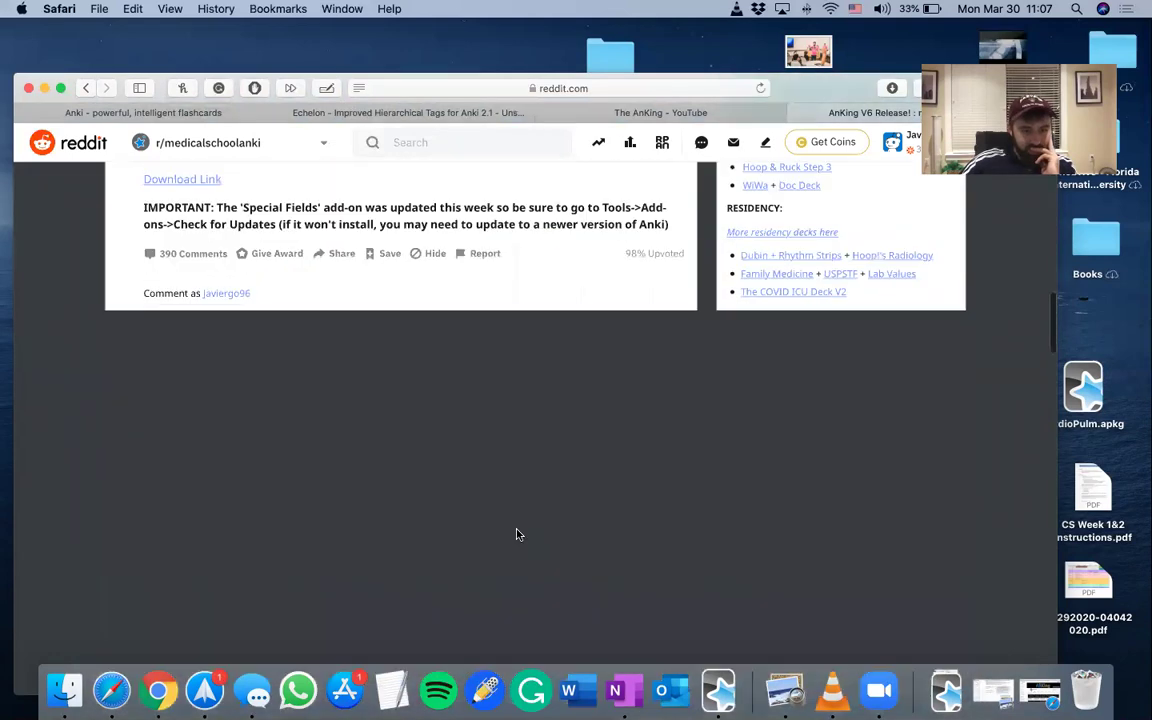
{"action": "scroll", "coordinate": [480, 500], "scroll_direction": "down", "scroll_amount": 3}
{"action": "scroll", "coordinate": [400, 465], "scroll_direction": "down", "scroll_amount": 2}
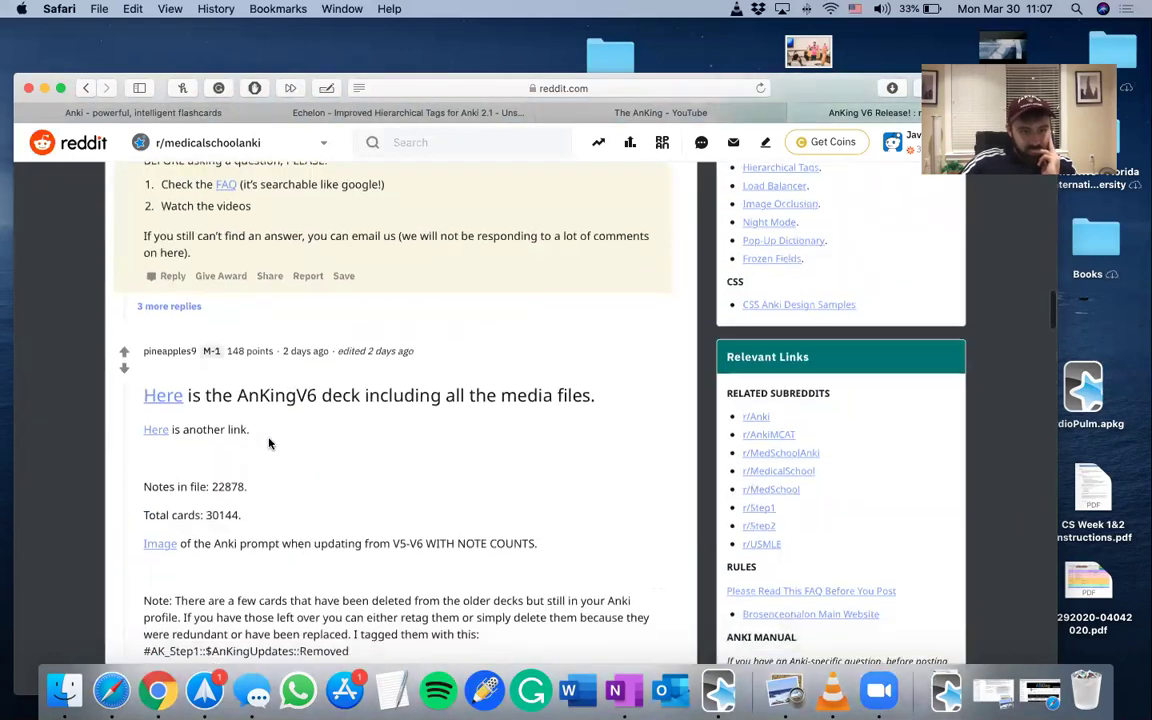
{"action": "scroll", "coordinate": [266, 440], "scroll_direction": "down", "scroll_amount": 1}
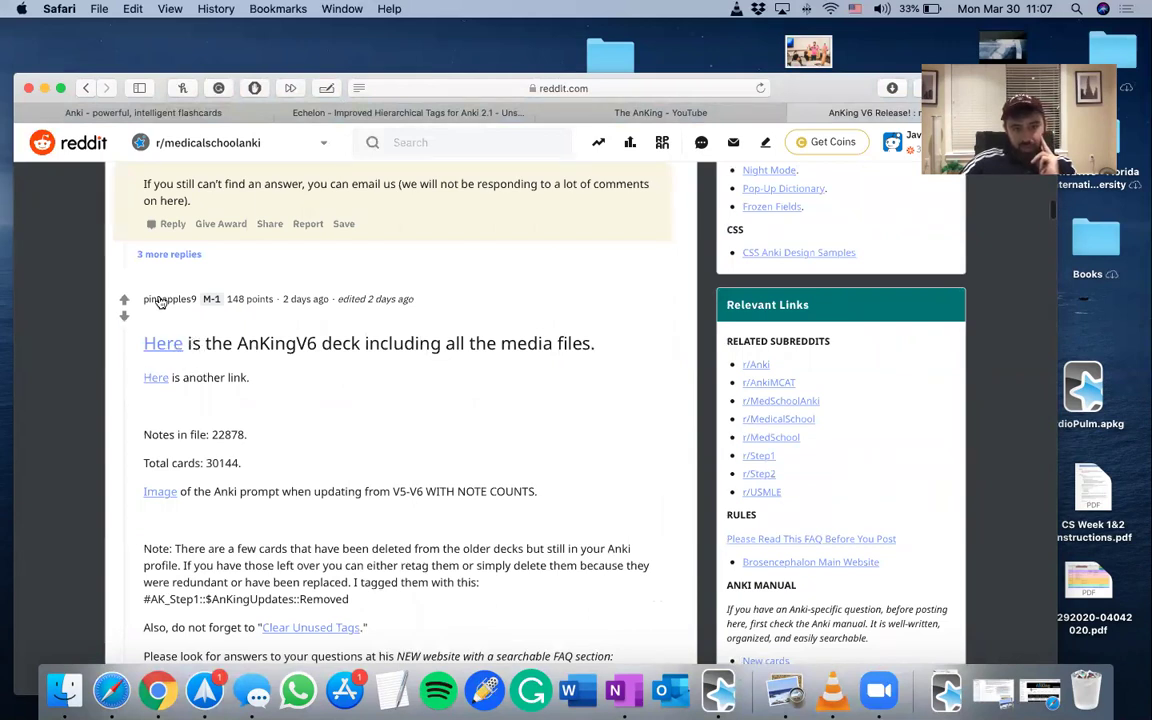
{"action": "mouse_move", "coordinate": [152, 300]}
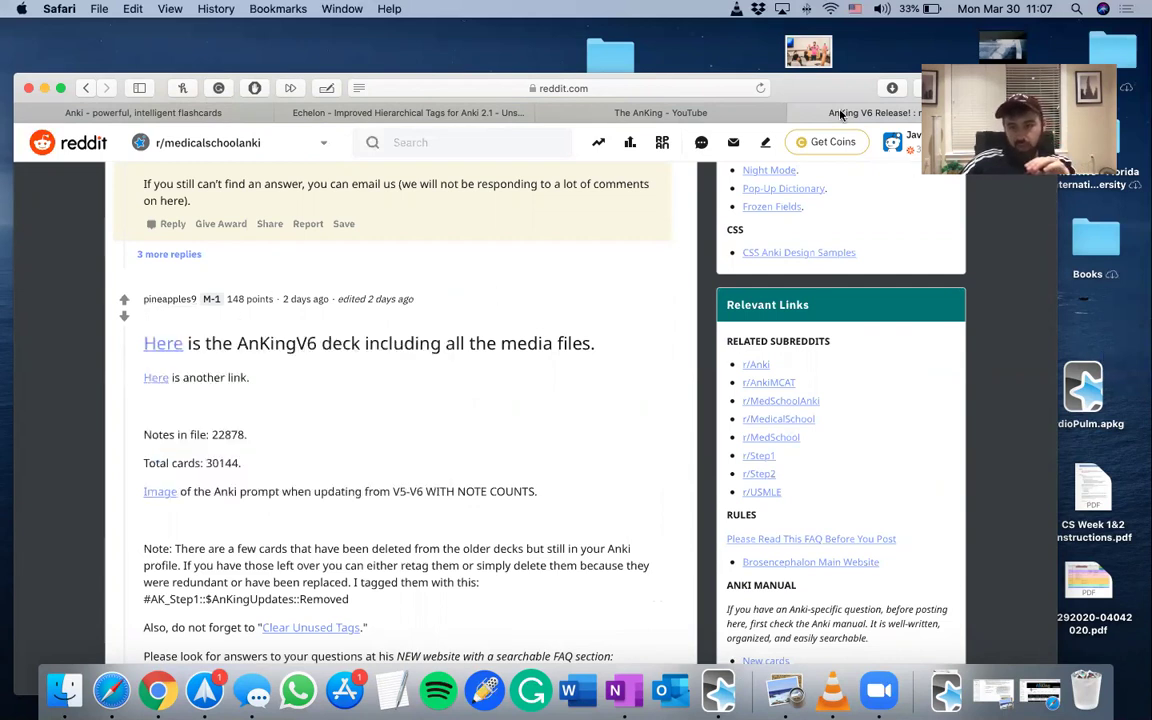
- Switch to Anki, start a file import, select CardioPulm.apkg from the Desktop and cancel the import
{"action": "left_click_drag", "start_coordinate": [840, 99], "coordinate": [612, 476]}
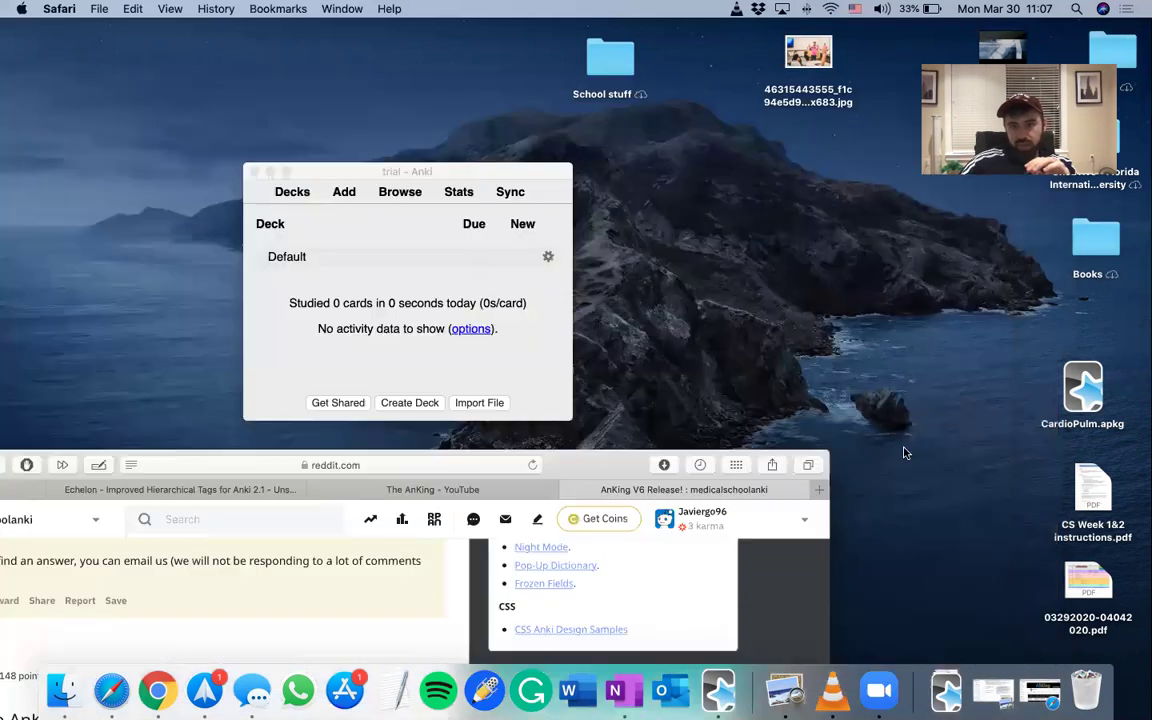
{"action": "left_click", "coordinate": [1090, 386]}
{"action": "left_click_drag", "start_coordinate": [481, 174], "coordinate": [494, 150]}
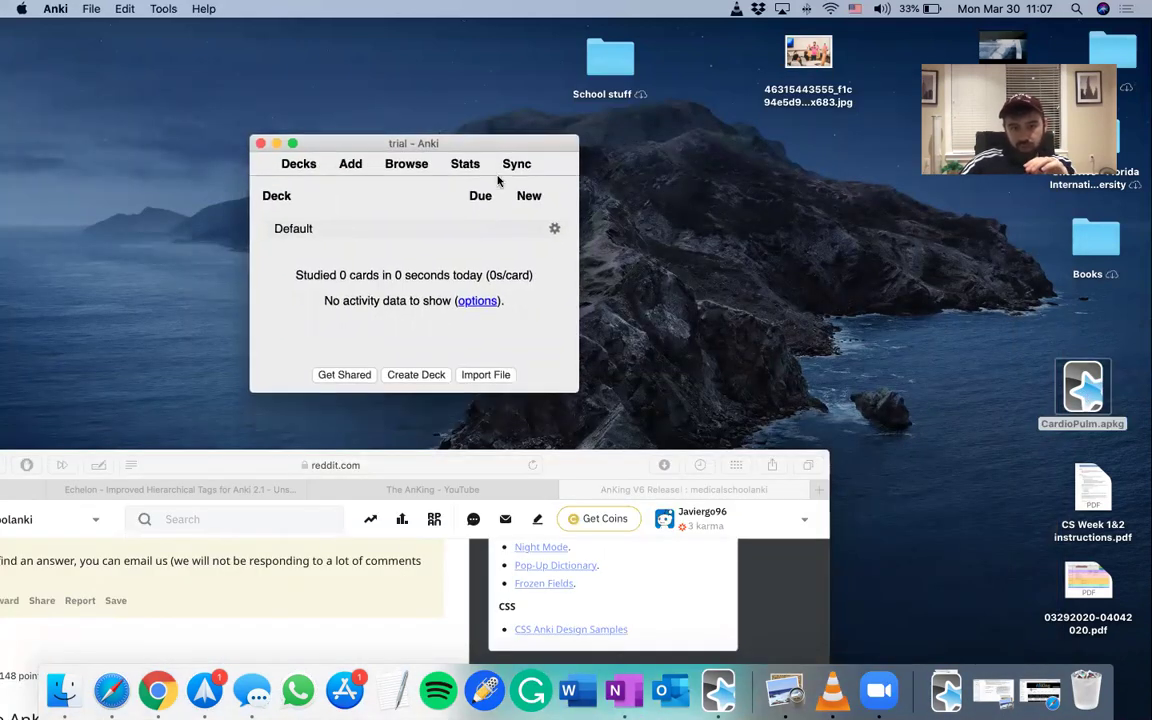
{"action": "left_click", "coordinate": [494, 375]}
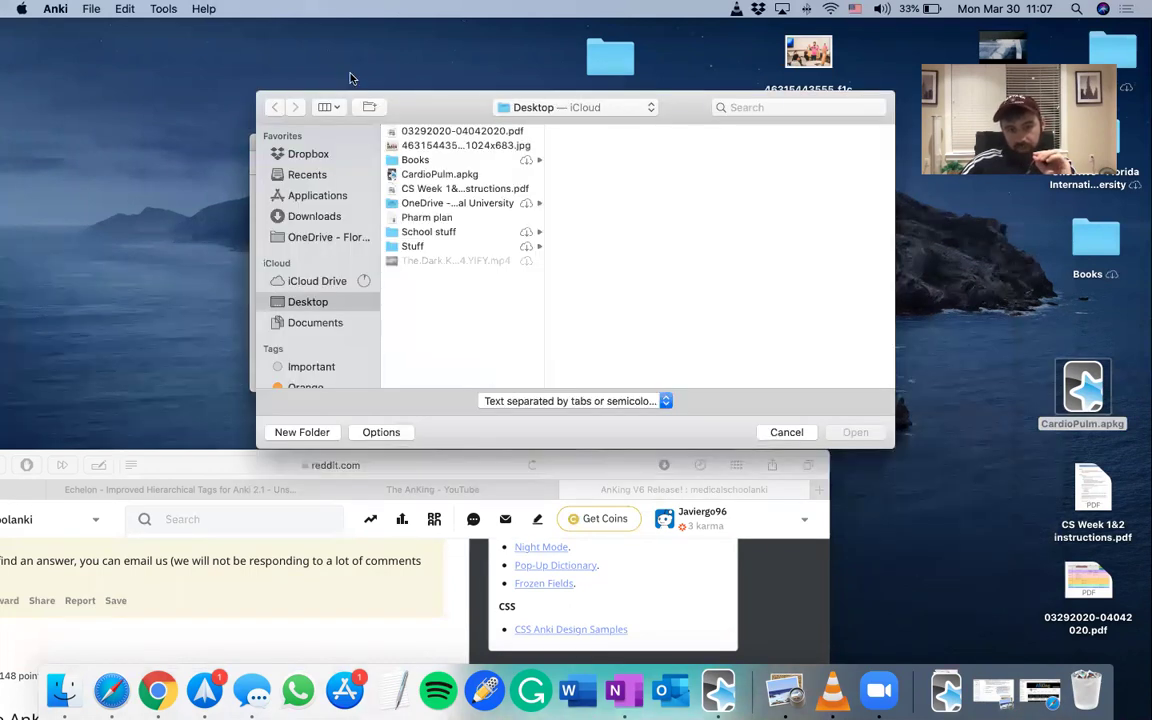
{"action": "left_click", "coordinate": [437, 175]}
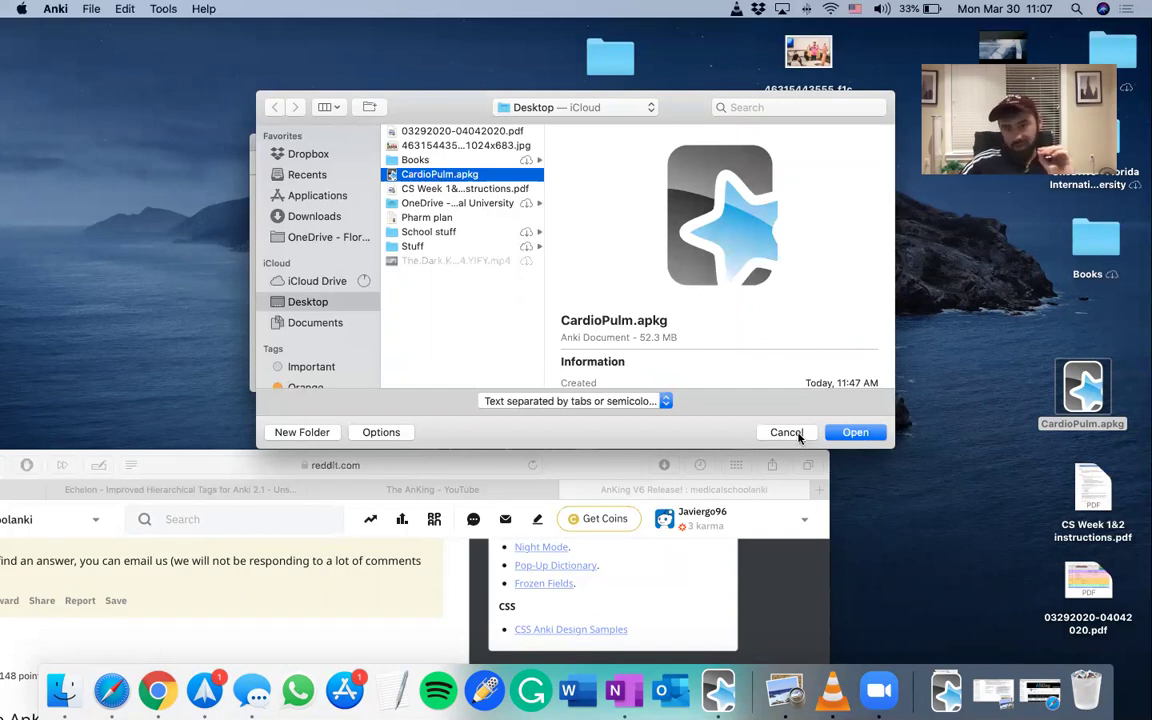
{"action": "left_click", "coordinate": [797, 433]}
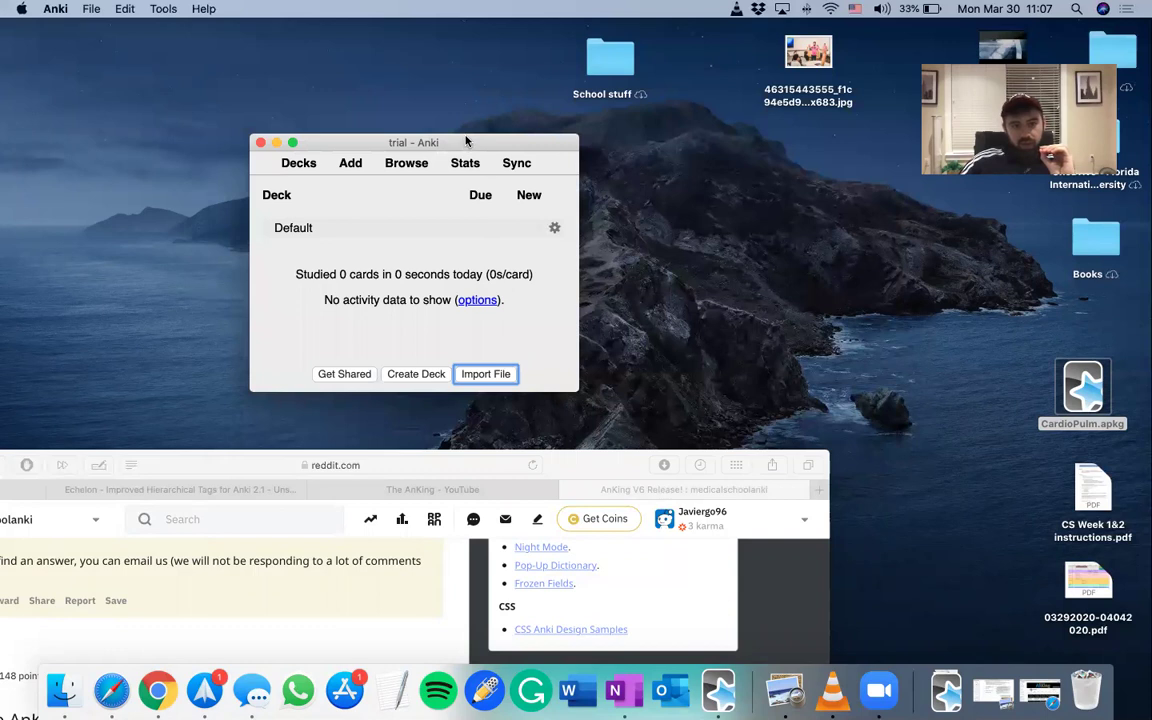
- Switch from the trial profile to the Anking profile
{"action": "left_click_drag", "start_coordinate": [465, 141], "coordinate": [501, 120]}
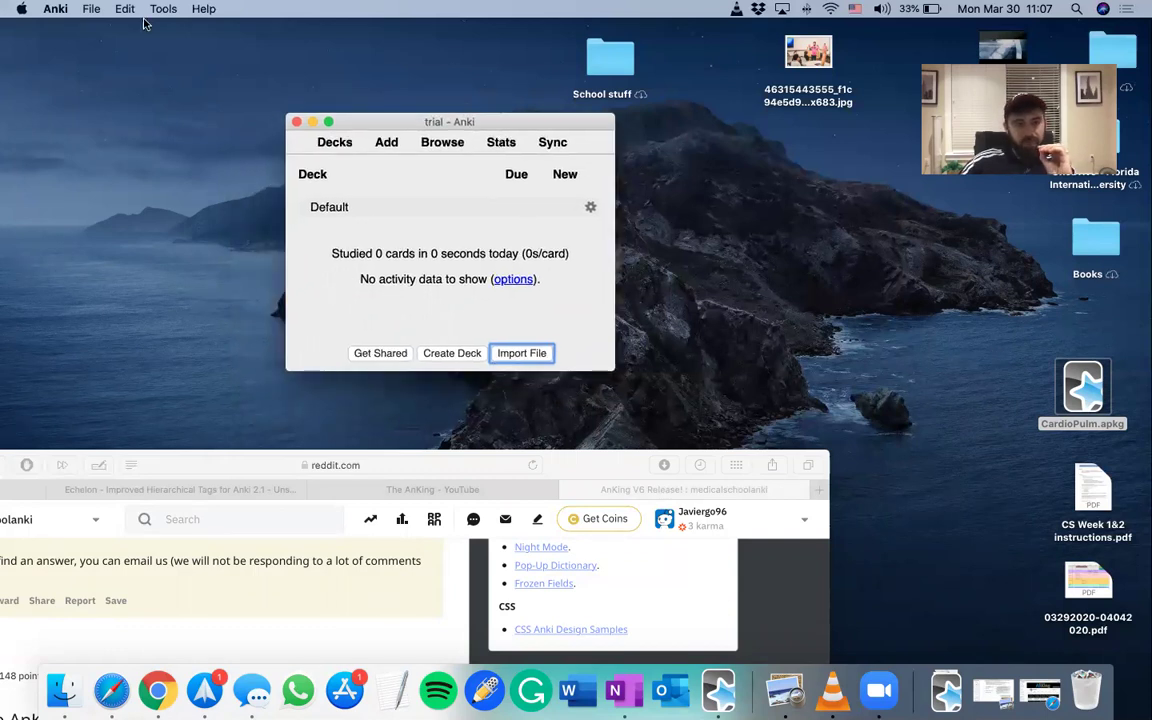
{"action": "left_click_drag", "start_coordinate": [434, 120], "coordinate": [426, 121]}
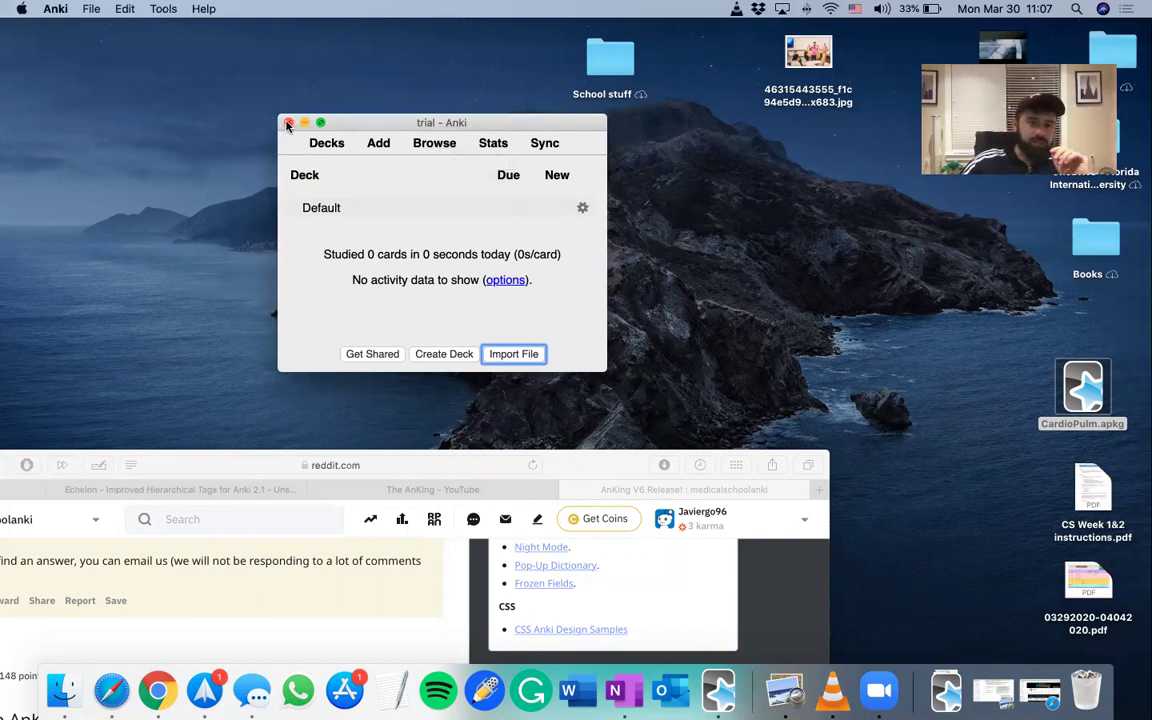
{"action": "left_click", "coordinate": [92, 9]}
{"action": "left_click", "coordinate": [96, 28]}
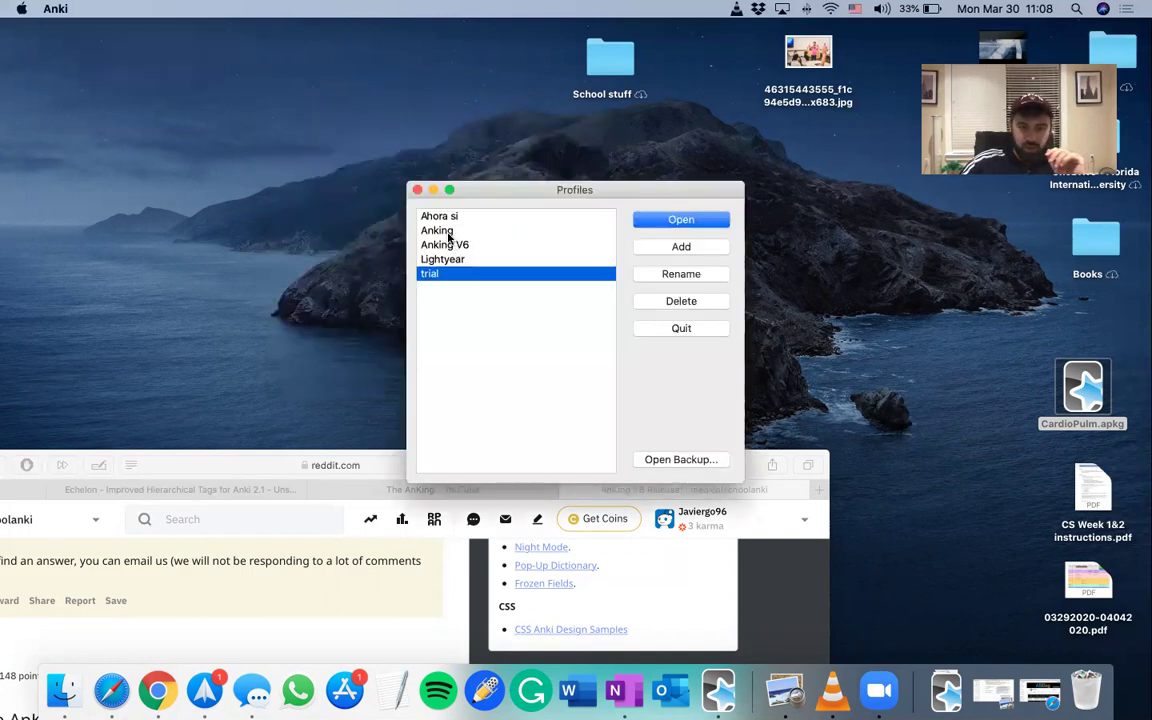
{"action": "left_click", "coordinate": [560, 233]}
{"action": "left_click", "coordinate": [682, 219]}
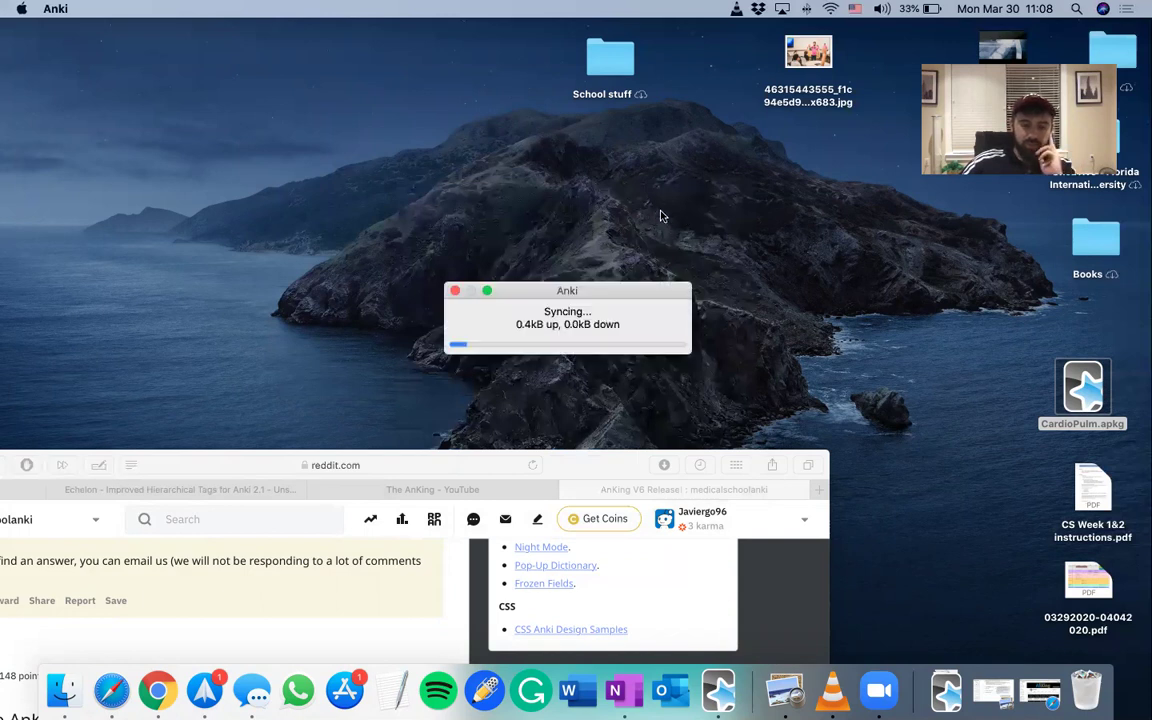
{"action": "left_click", "coordinate": [336, 330]}
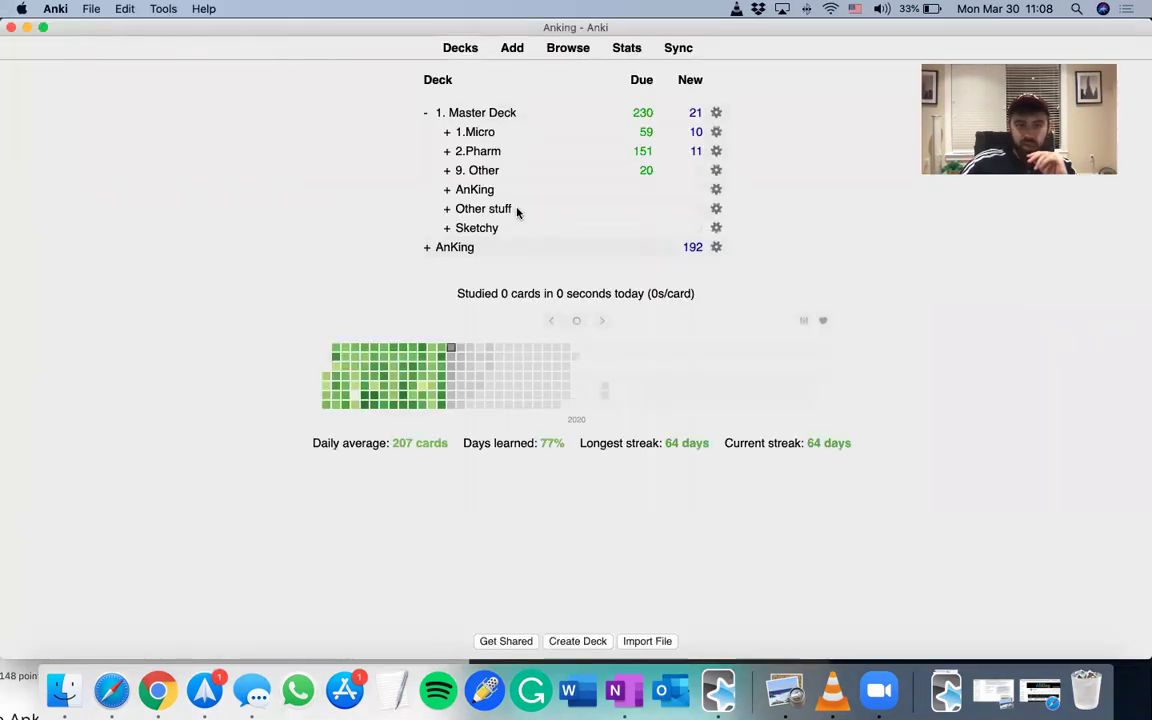
- Expand the top-level AnKing deck, look through its subdecks and collapse it again
{"action": "left_click", "coordinate": [427, 251]}
{"action": "scroll", "coordinate": [563, 300], "scroll_direction": "down", "scroll_amount": 5}
{"action": "scroll", "coordinate": [570, 270], "scroll_direction": "up", "scroll_amount": 2}
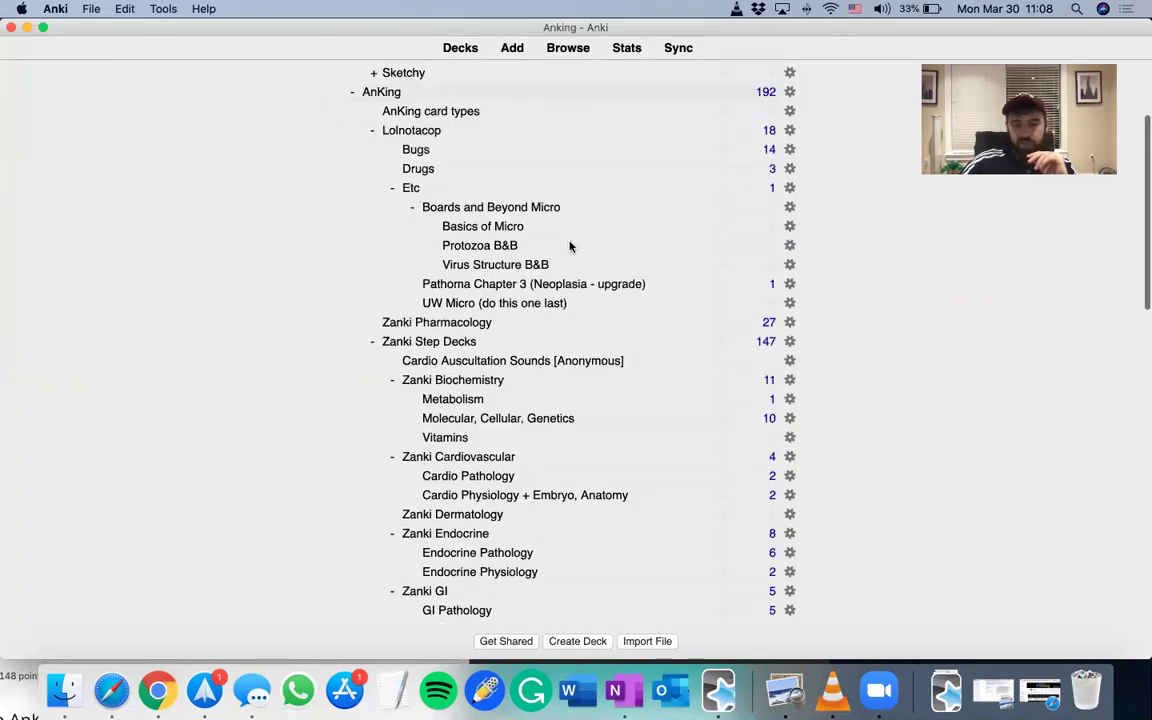
{"action": "left_click", "coordinate": [352, 93]}
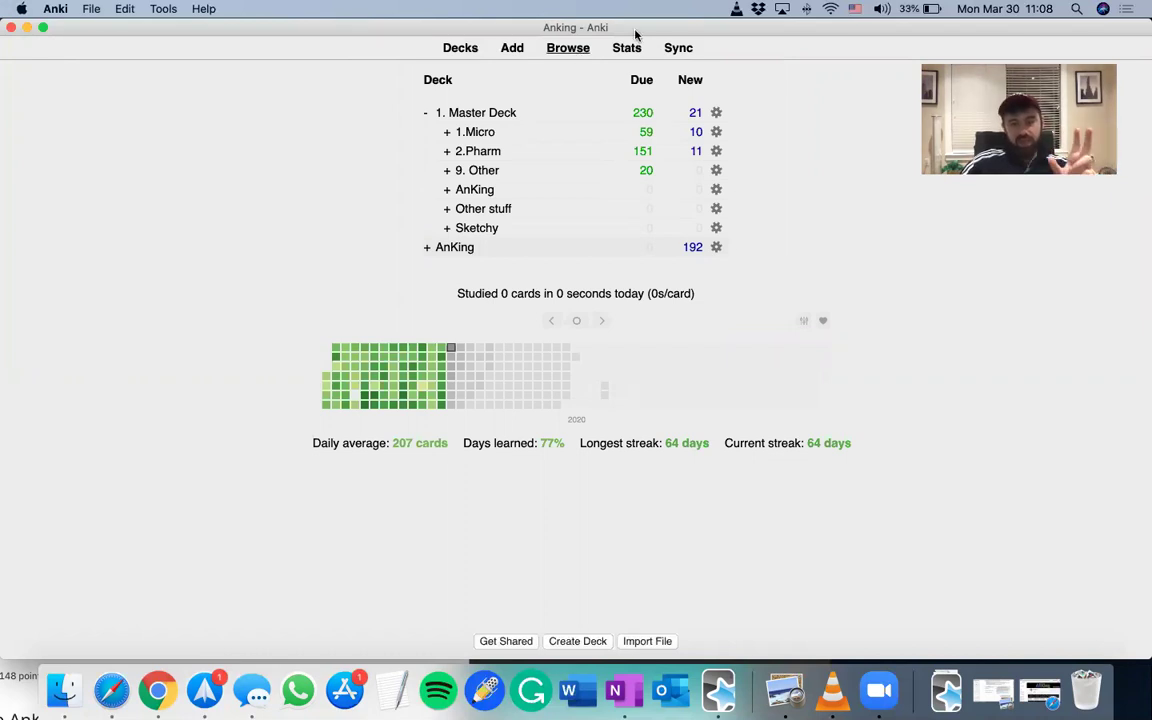
{"action": "left_click_drag", "start_coordinate": [657, 32], "coordinate": [660, 32]}
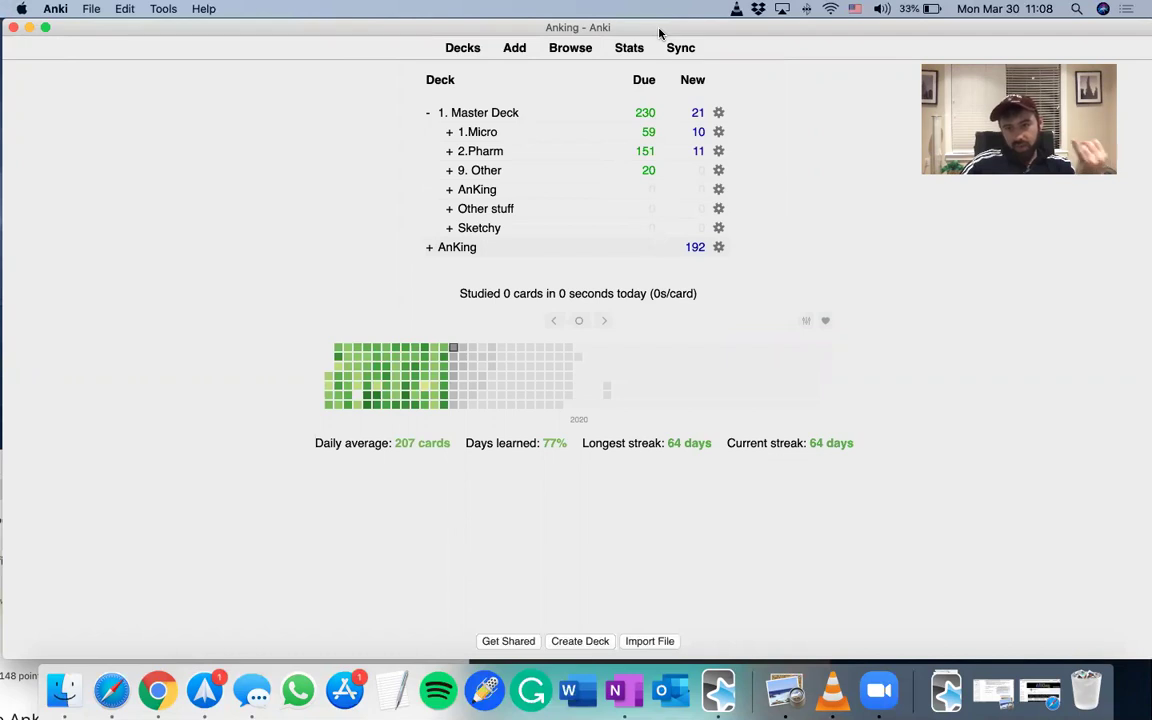
- Open the card browser and collapse both AnKing deck trees in the sidebar to reach the tag list
{"action": "left_click", "coordinate": [579, 57]}
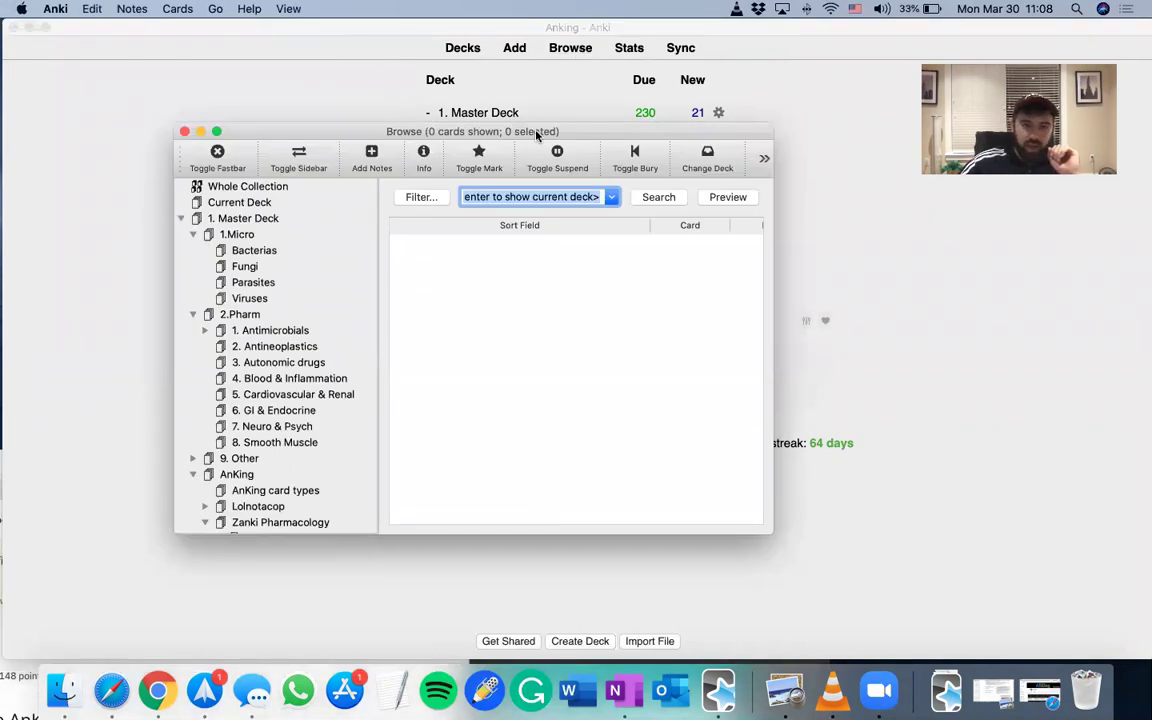
{"action": "left_click_drag", "start_coordinate": [533, 132], "coordinate": [519, 108]}
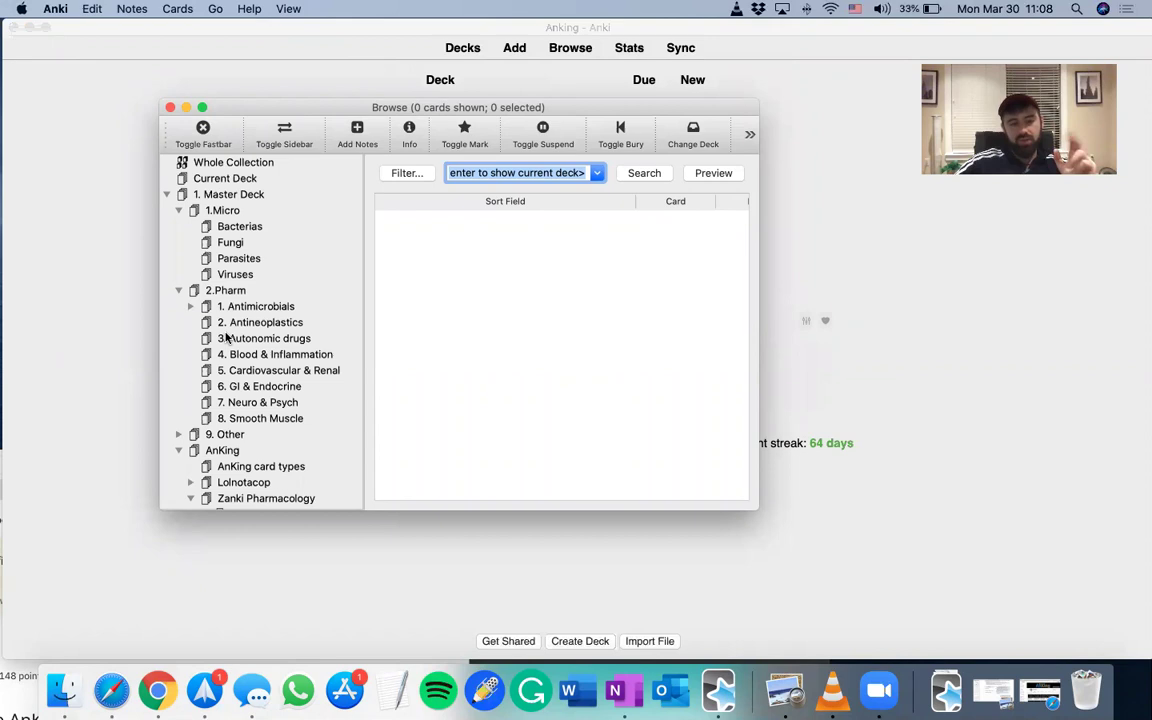
{"action": "scroll", "coordinate": [229, 320], "scroll_direction": "down", "scroll_amount": 3}
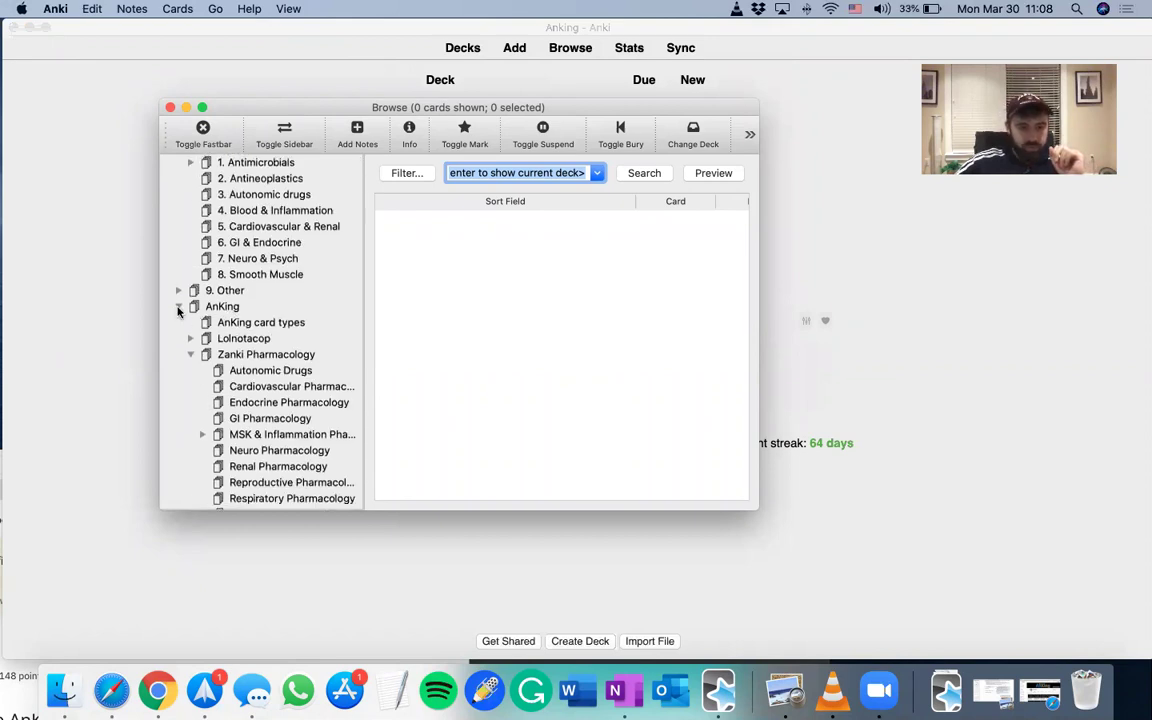
{"action": "left_click", "coordinate": [177, 307]}
{"action": "scroll", "coordinate": [201, 356], "scroll_direction": "down", "scroll_amount": 2}
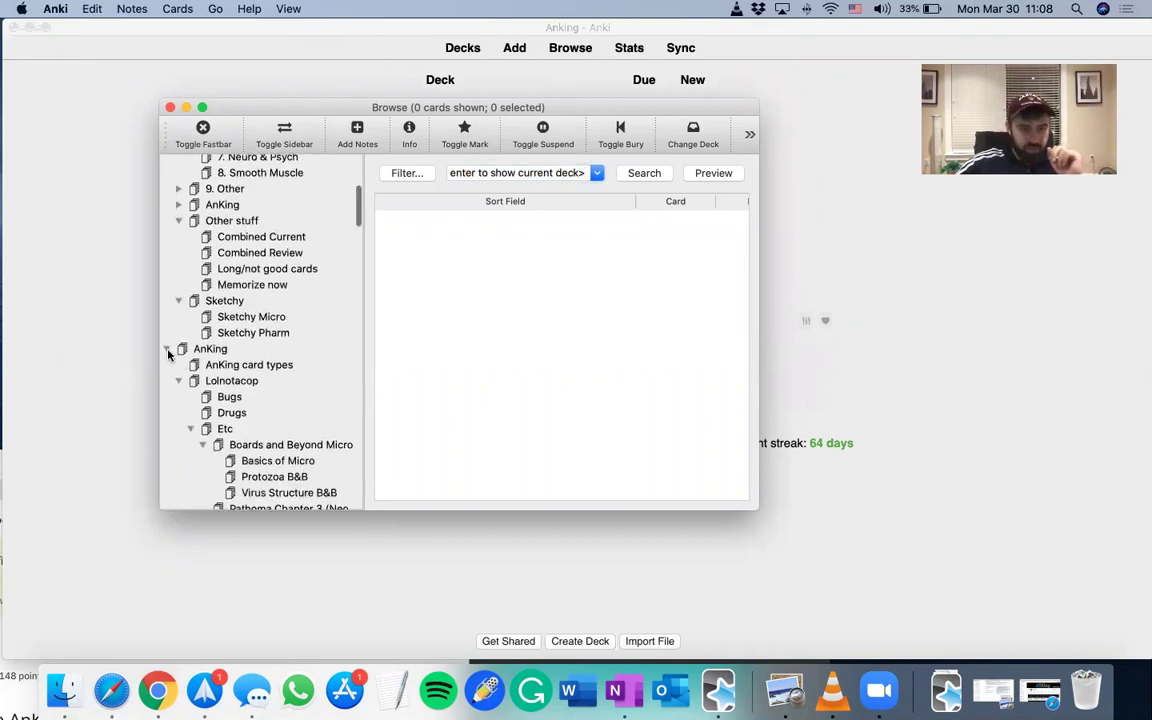
{"action": "left_click", "coordinate": [167, 355]}
{"action": "left_click", "coordinate": [180, 309]}
{"action": "scroll", "coordinate": [237, 369], "scroll_direction": "down", "scroll_amount": 10}
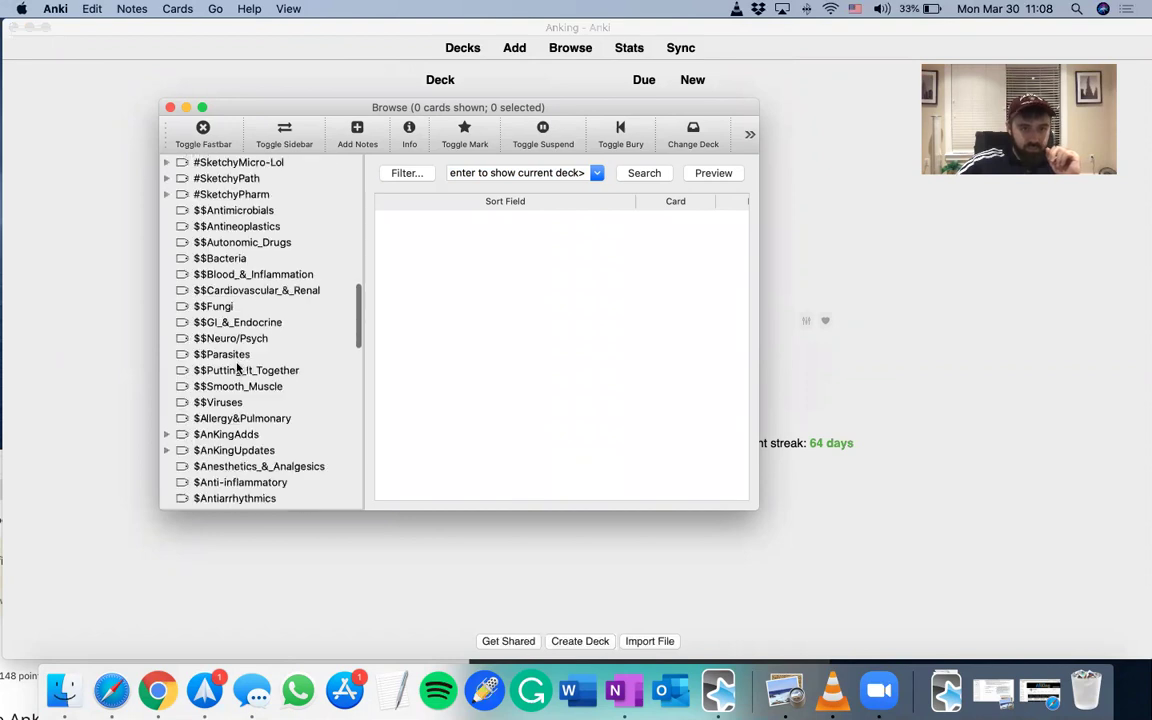
{"action": "scroll", "coordinate": [237, 369], "scroll_direction": "up", "scroll_amount": 2}
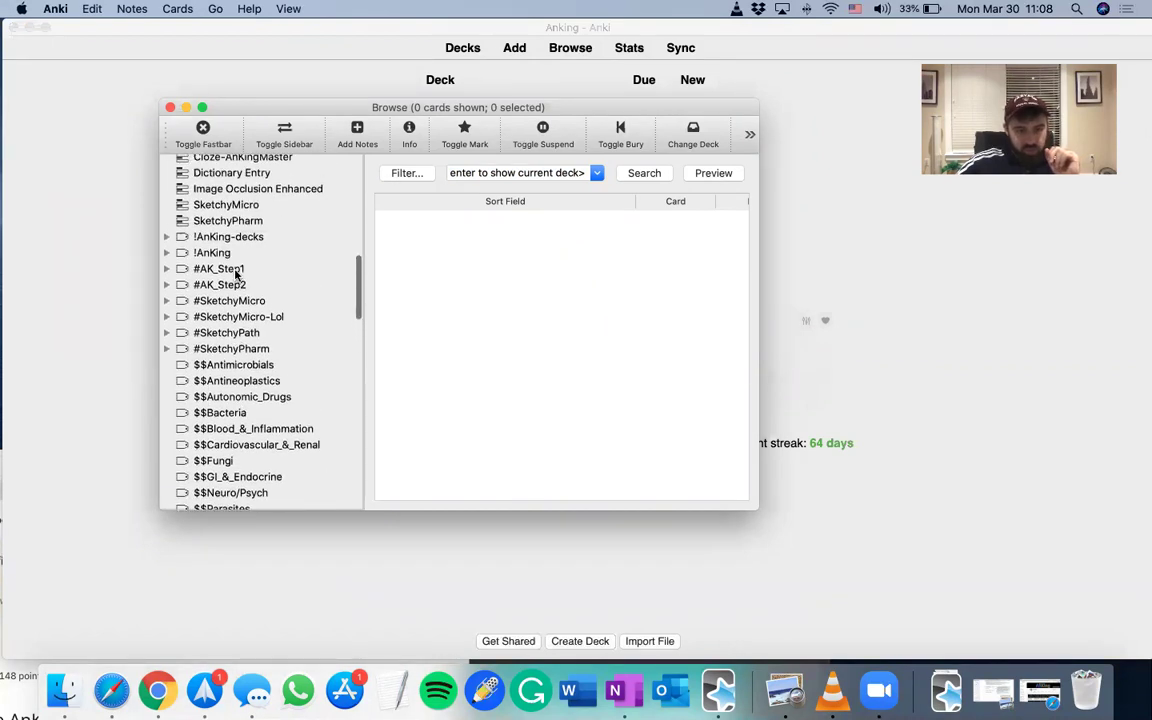
- Show the cards tagged #AK_Step1 and expand the tag to view its subtags
{"action": "left_click", "coordinate": [210, 270]}
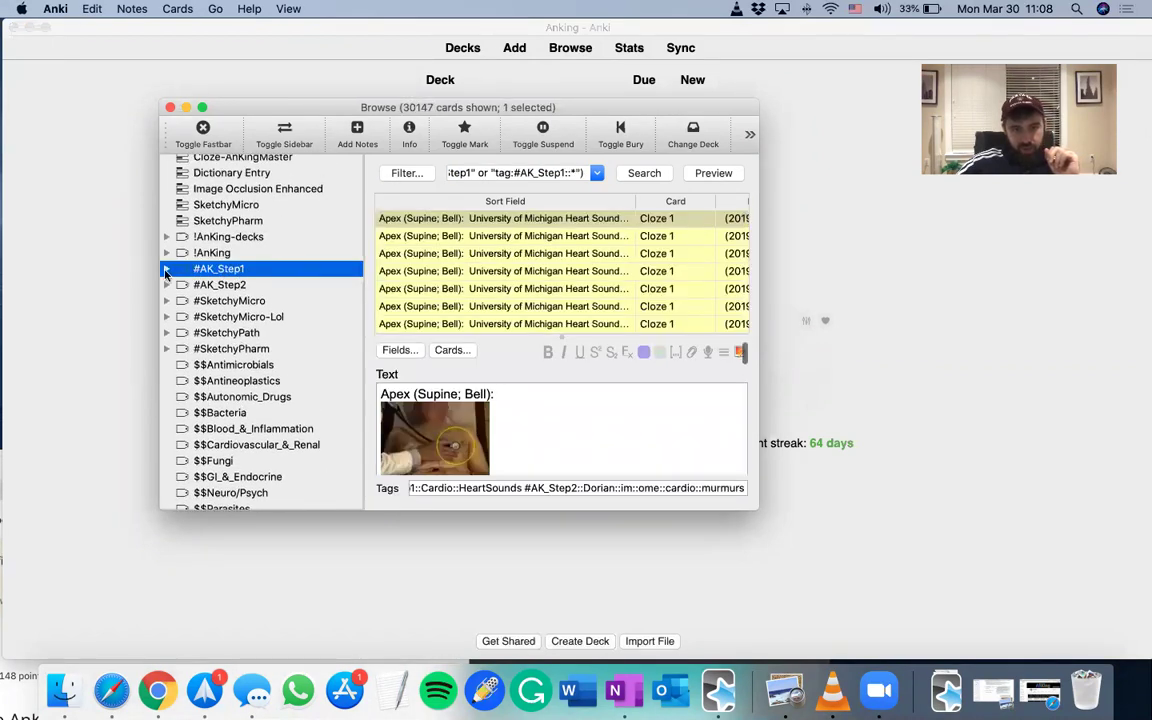
{"action": "left_click", "coordinate": [167, 269]}
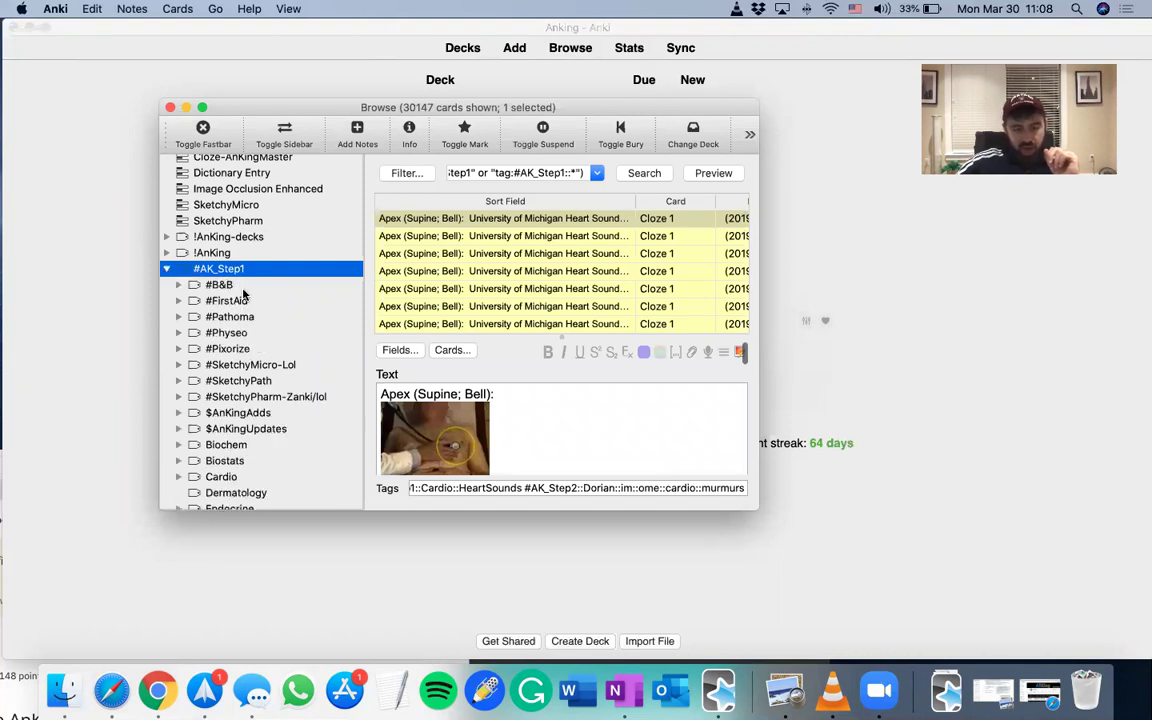
{"action": "scroll", "coordinate": [235, 285], "scroll_direction": "down", "scroll_amount": 1}
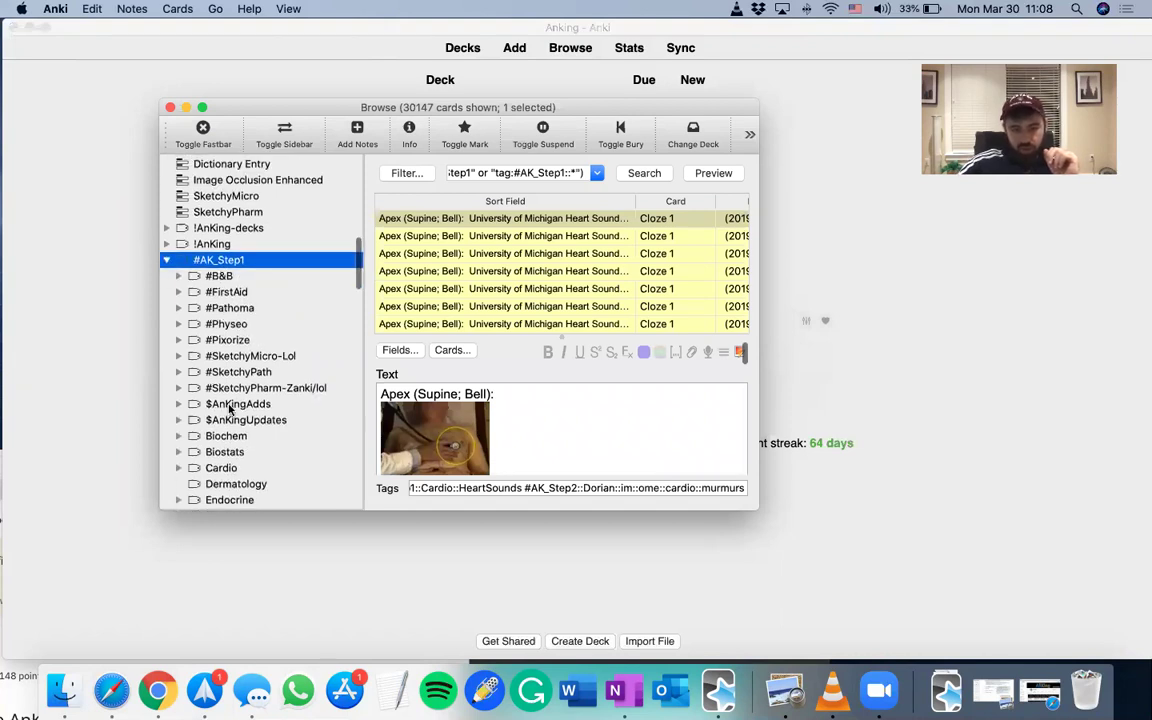
{"action": "scroll", "coordinate": [210, 292], "scroll_direction": "up", "scroll_amount": 1}
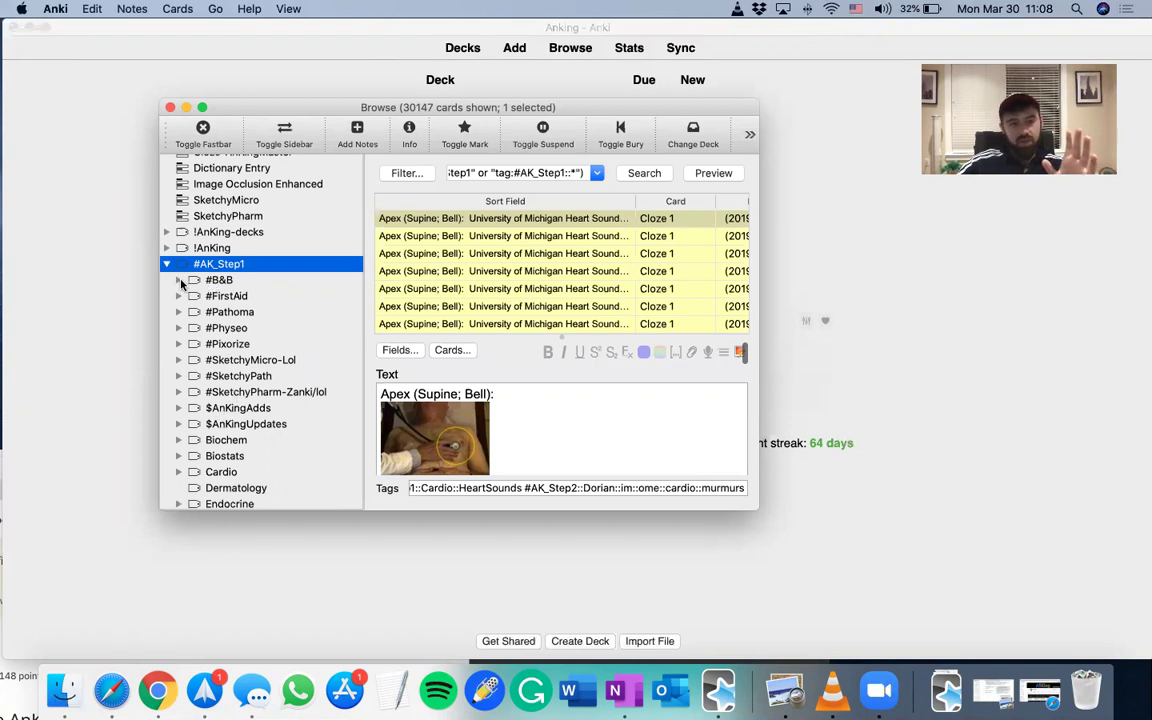
- Expand #B&B, Cardiology and 01_Anatomy/Phys under #AK_Step1 and show the cards tagged 01_Anatomy
{"action": "left_click", "coordinate": [179, 281]}
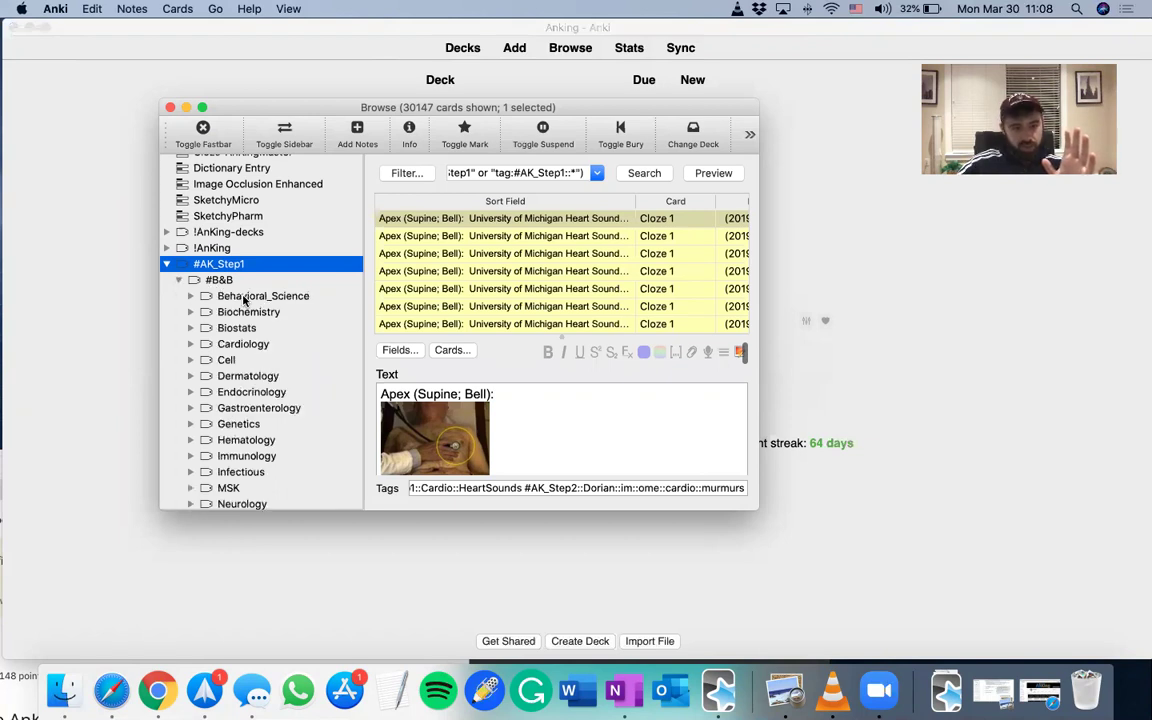
{"action": "left_click", "coordinate": [190, 344]}
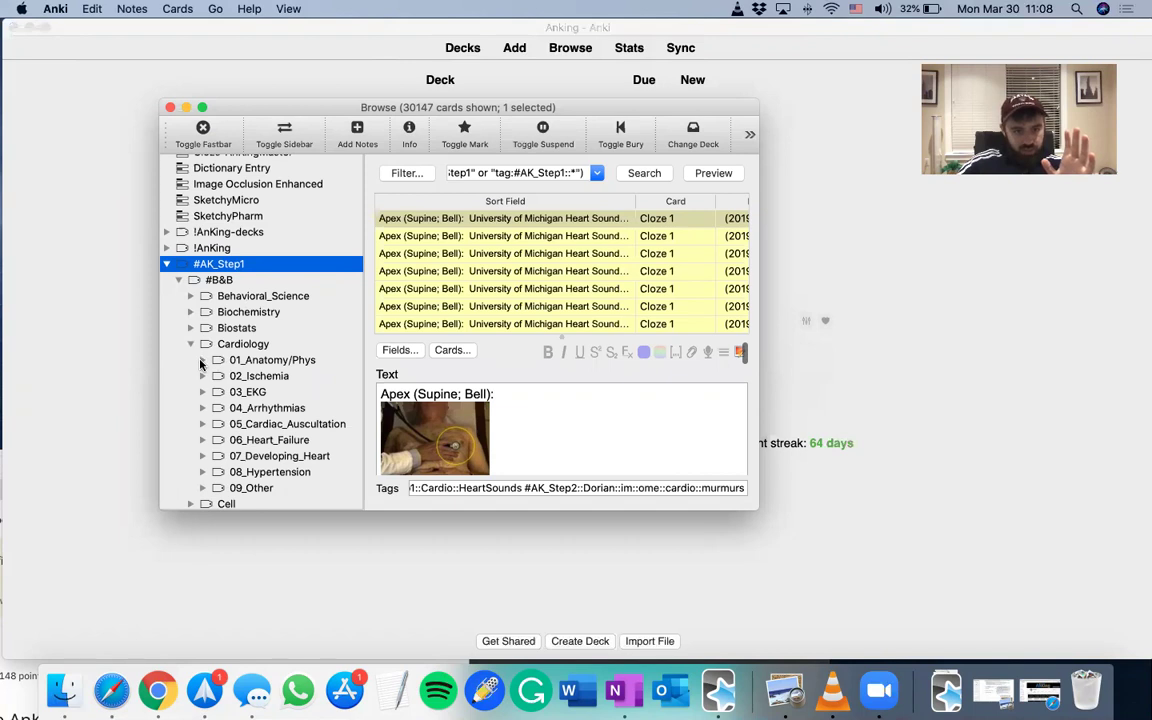
{"action": "left_click", "coordinate": [202, 360]}
{"action": "left_click", "coordinate": [270, 376]}
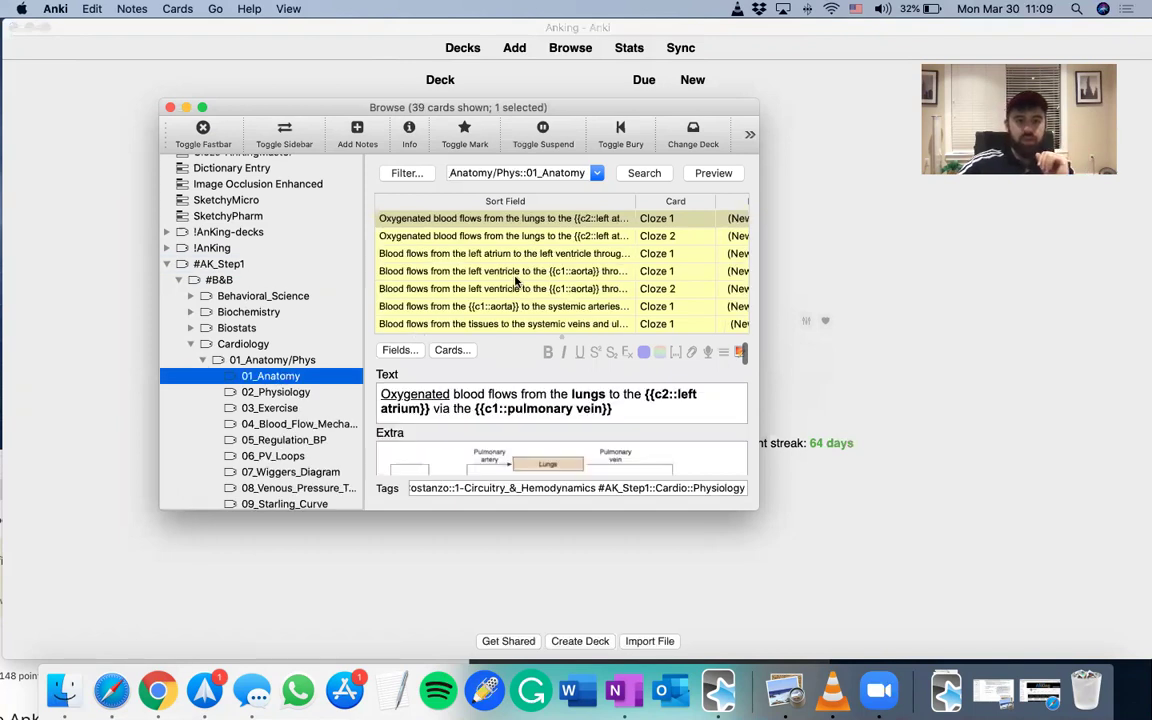
- Look through the cards tagged 01_Anatomy and collapse the 01_Anatomy/Phys subtag
{"action": "scroll", "coordinate": [516, 282], "scroll_direction": "down", "scroll_amount": 10}
{"action": "scroll", "coordinate": [516, 282], "scroll_direction": "up", "scroll_amount": 8}
{"action": "scroll", "coordinate": [516, 282], "scroll_direction": "down", "scroll_amount": 5}
{"action": "scroll", "coordinate": [202, 272], "scroll_direction": "down", "scroll_amount": 3}
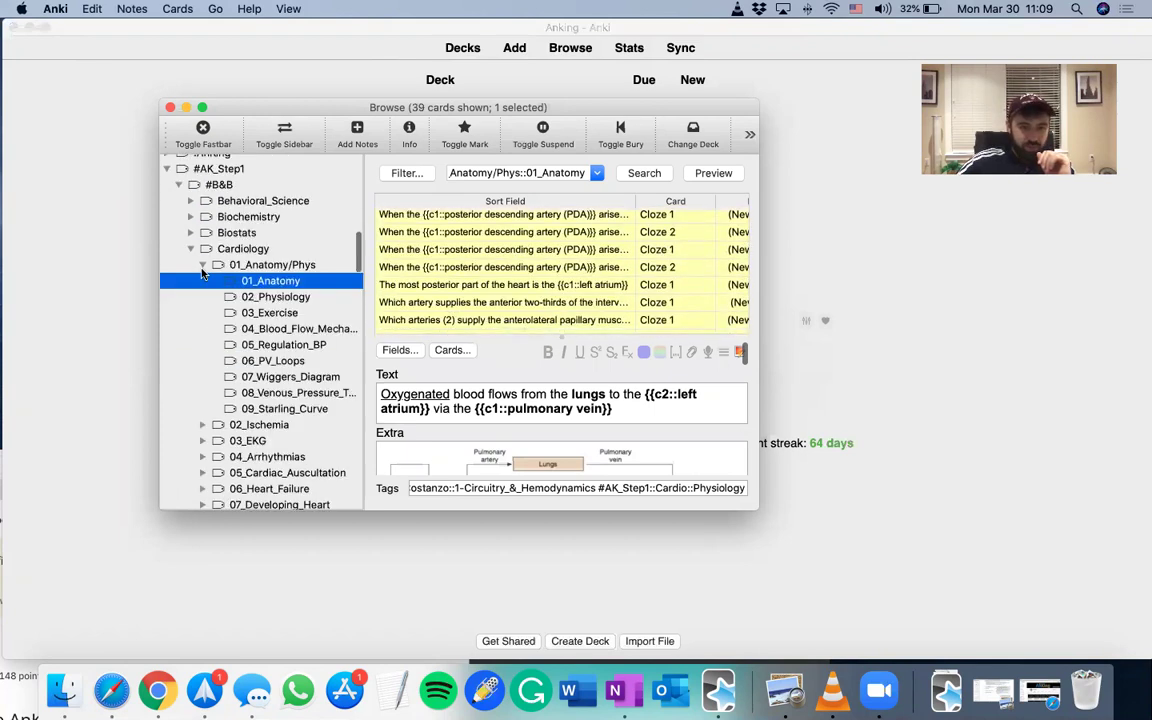
{"action": "left_click", "coordinate": [202, 264]}
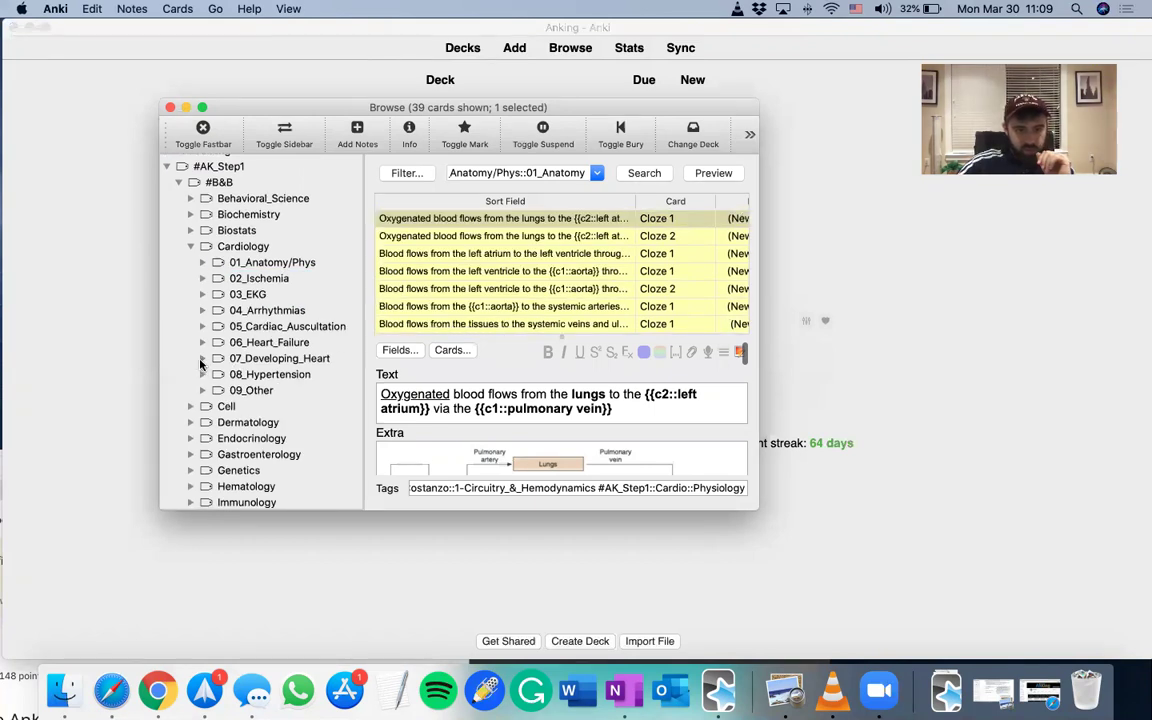
- Expand 07_Developing_Heart under Cardiology and look through the cards tagged 02_Shunts
{"action": "left_click", "coordinate": [202, 360]}
{"action": "left_click", "coordinate": [300, 394]}
{"action": "scroll", "coordinate": [520, 285], "scroll_direction": "down", "scroll_amount": 10}
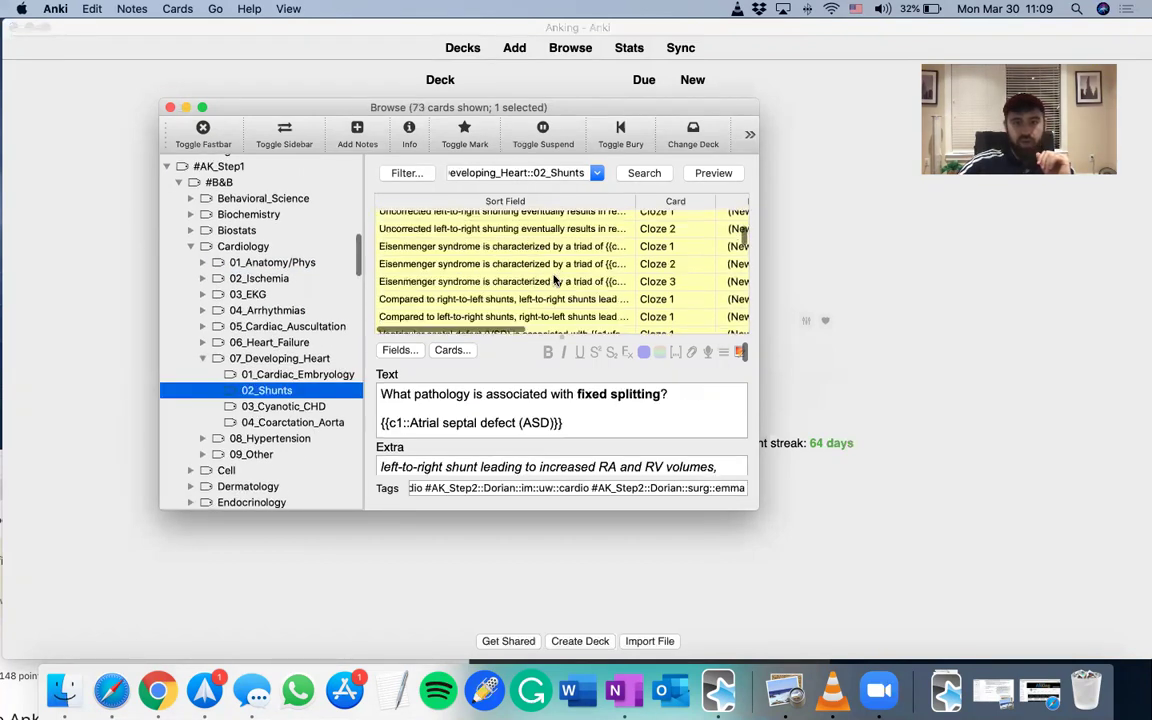
{"action": "scroll", "coordinate": [540, 277], "scroll_direction": "up", "scroll_amount": 15}
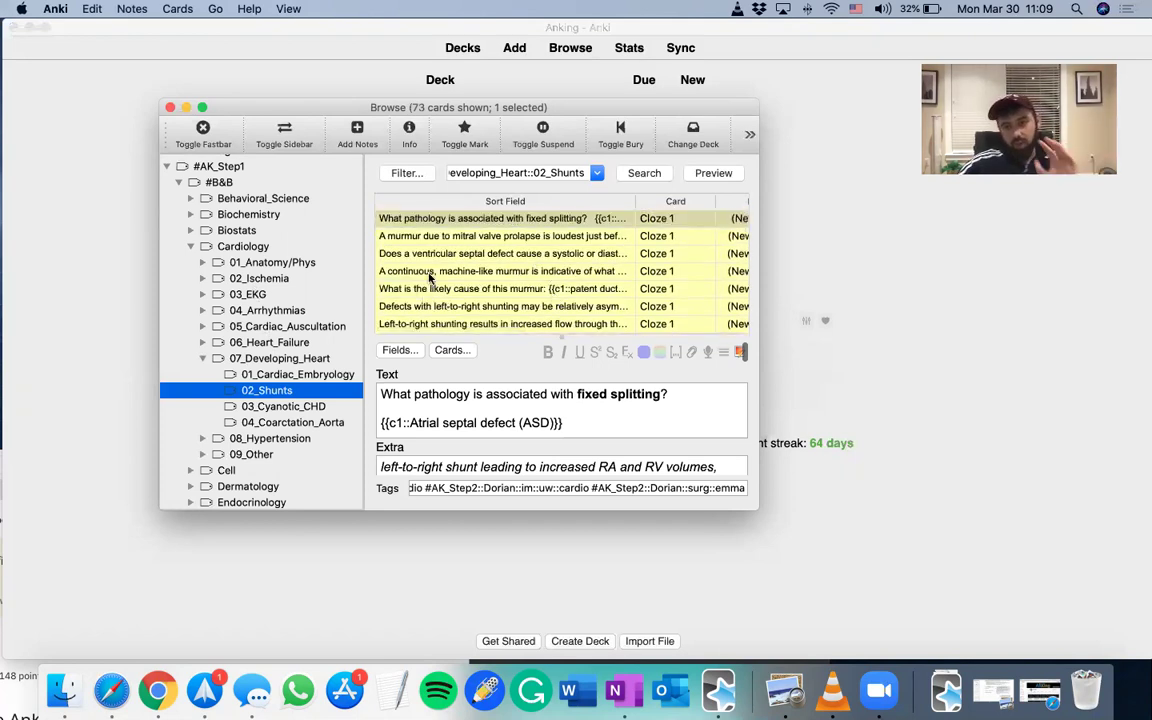
- Collapse #B&B, expand #FirstAid, cardio and phys, and look through the cards tagged anatomy
{"action": "left_click", "coordinate": [177, 183]}
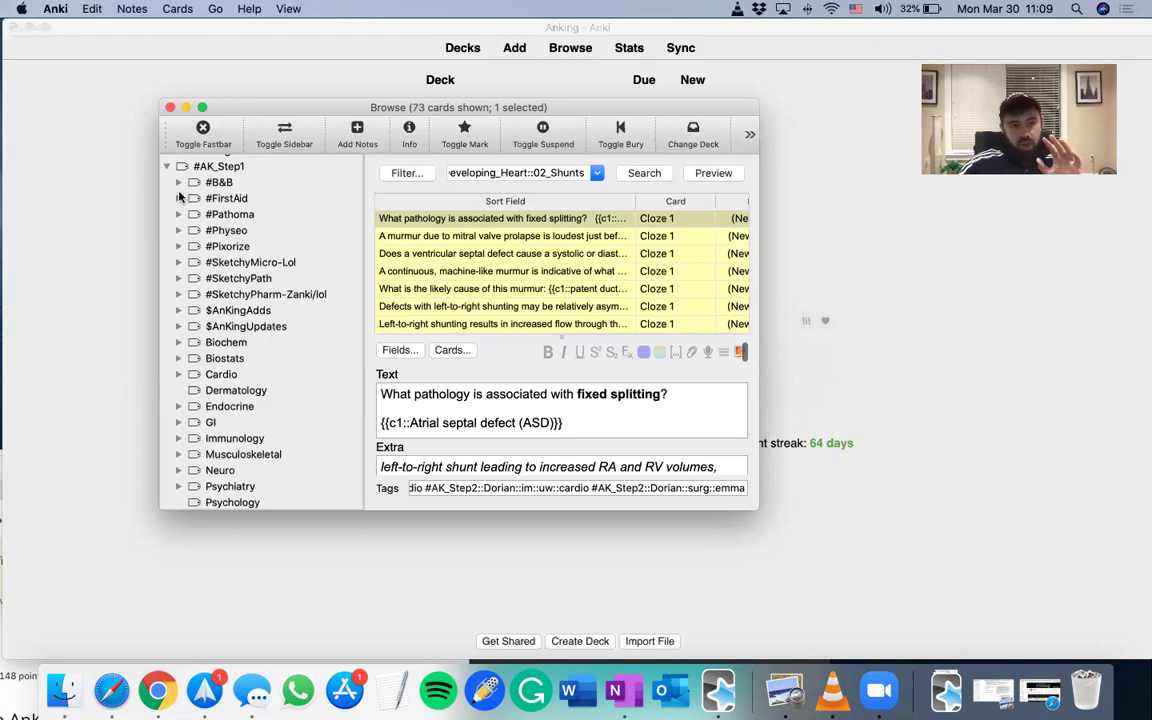
{"action": "left_click", "coordinate": [179, 199]}
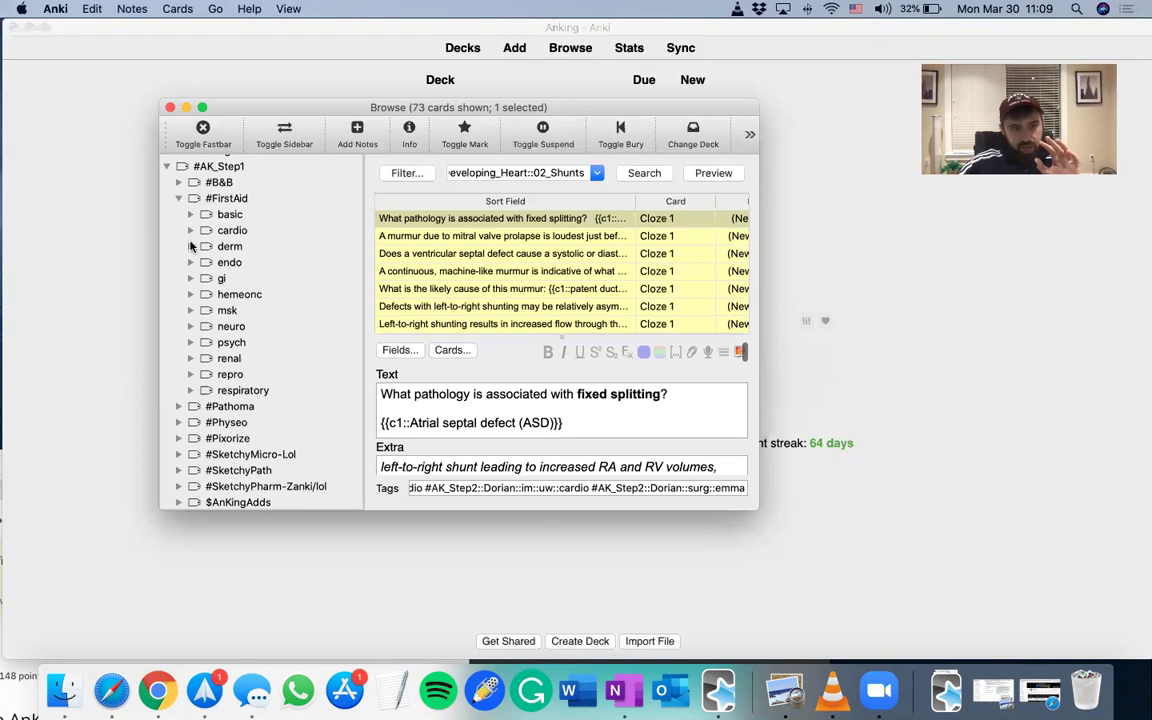
{"action": "left_click", "coordinate": [190, 231]}
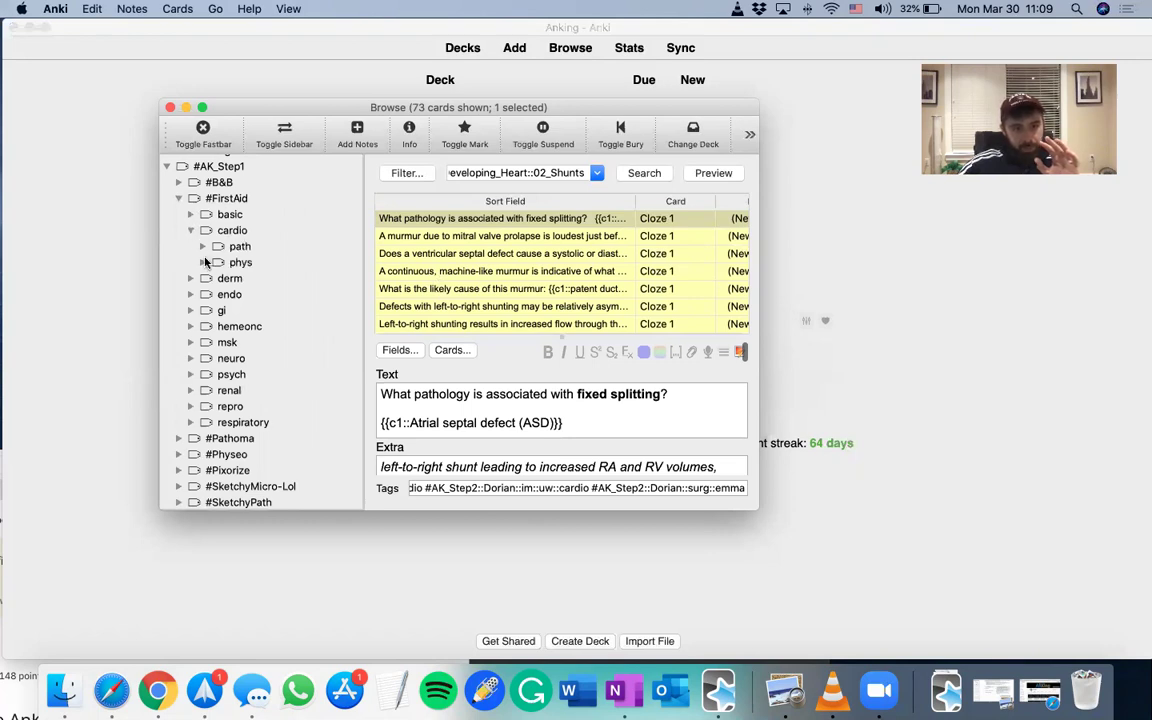
{"action": "left_click", "coordinate": [203, 262]}
{"action": "left_click", "coordinate": [250, 279]}
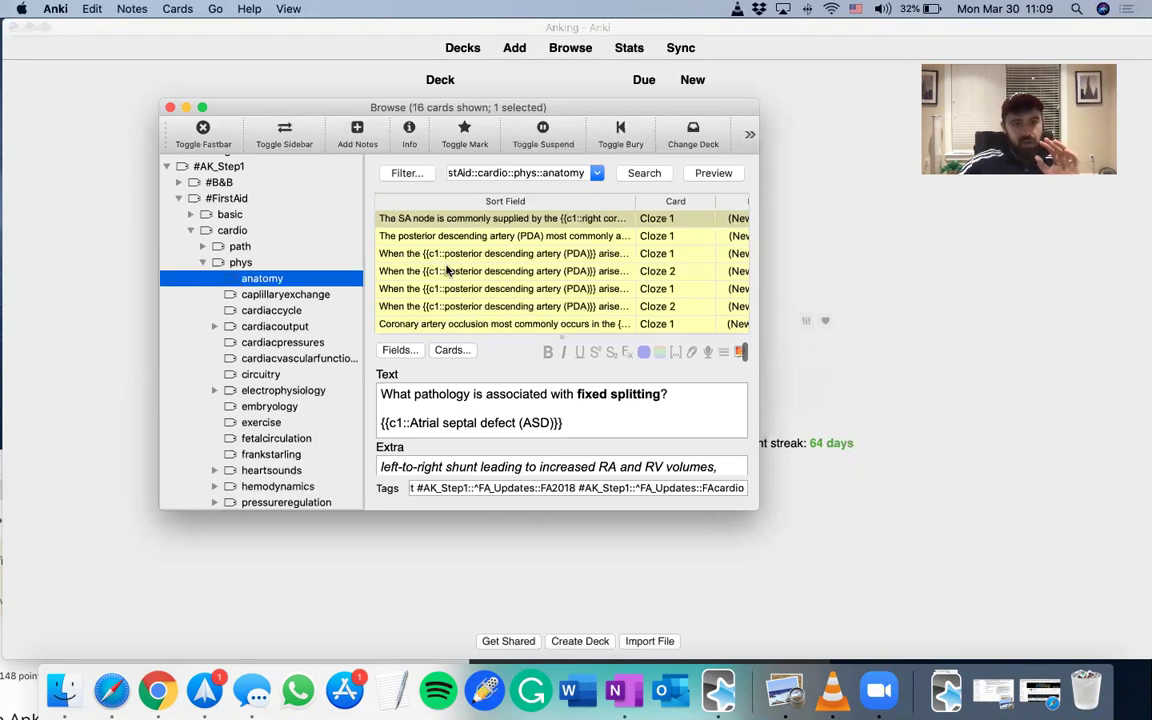
{"action": "scroll", "coordinate": [520, 290], "scroll_direction": "down", "scroll_amount": 3}
{"action": "scroll", "coordinate": [577, 313], "scroll_direction": "up", "scroll_amount": 3}
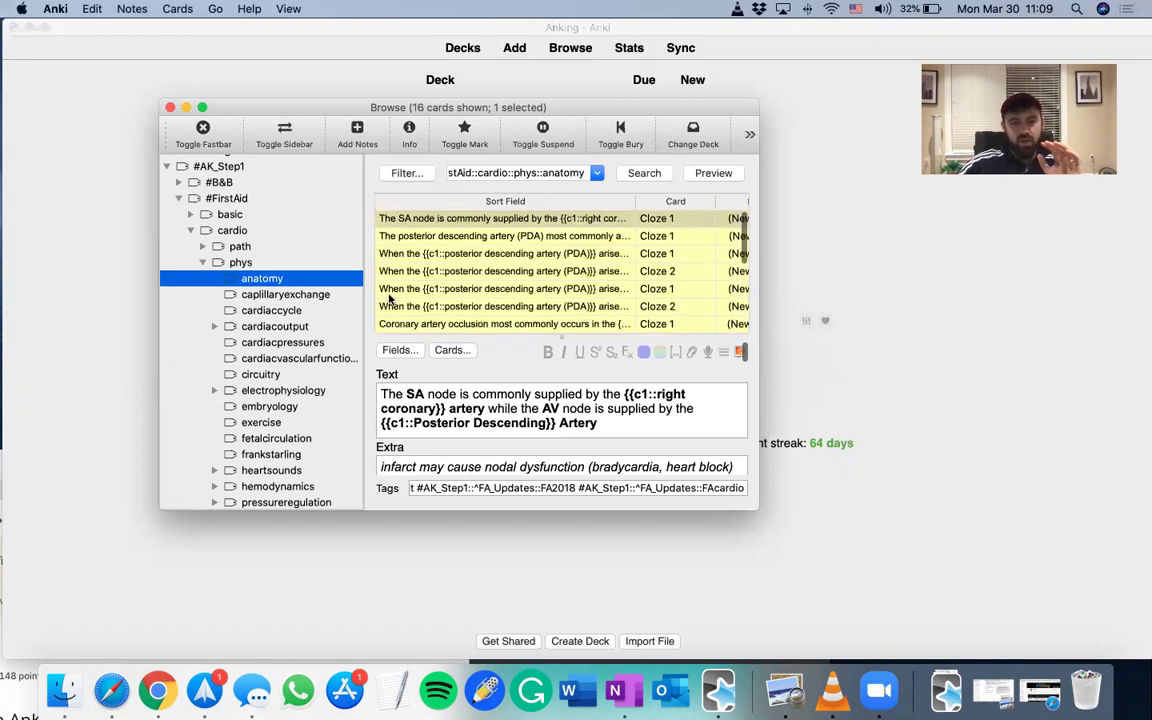
- Collapse the phys and #FirstAid tags, and show the cards tagged 01_Anatomy under #B&B, Cardiology, 01_Anatomy/Phys
{"action": "left_click", "coordinate": [202, 263]}
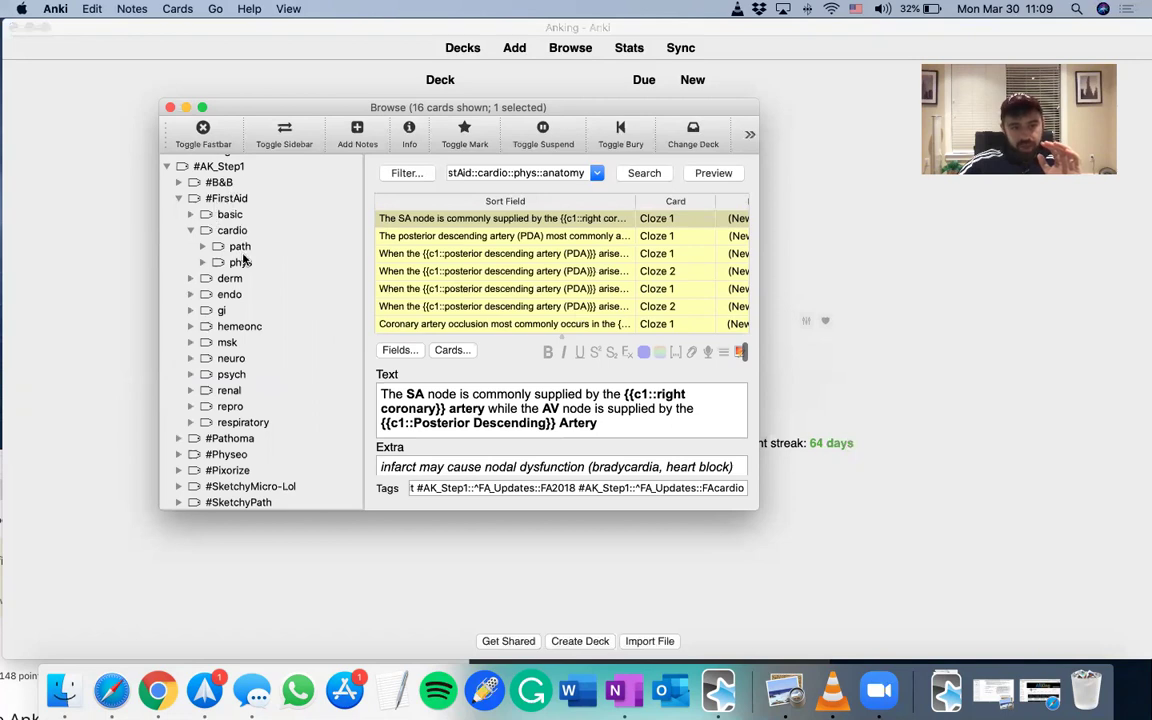
{"action": "double_click", "coordinate": [222, 197]}
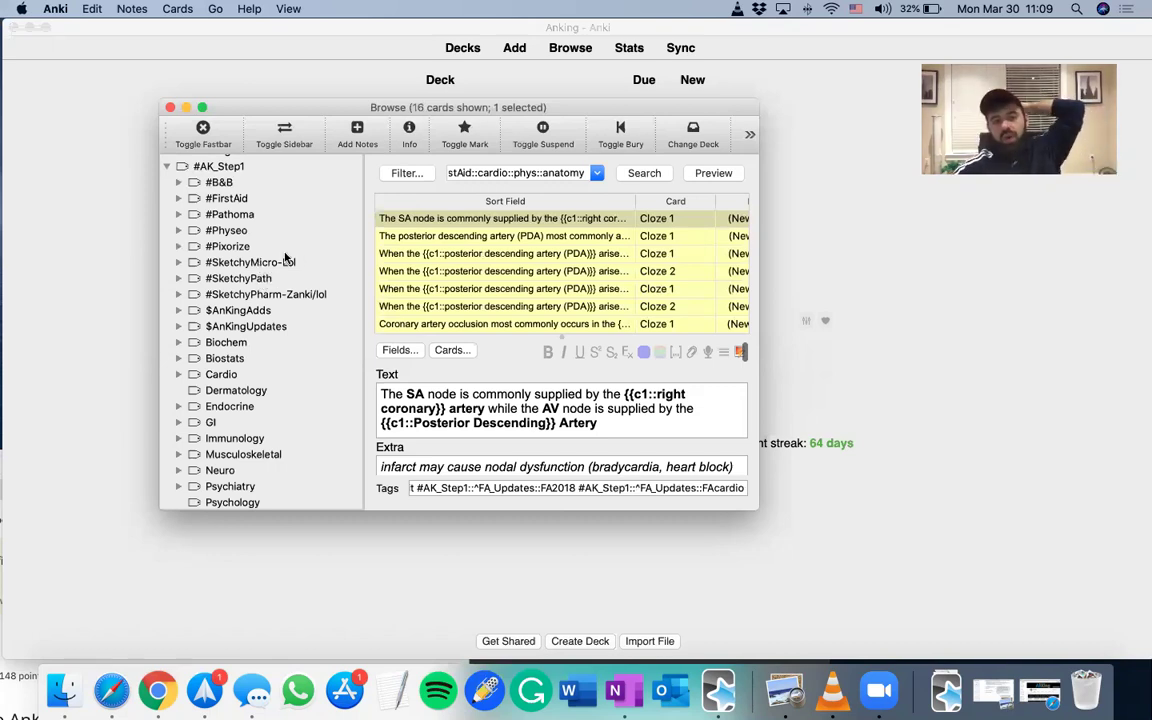
{"action": "left_click", "coordinate": [179, 183]}
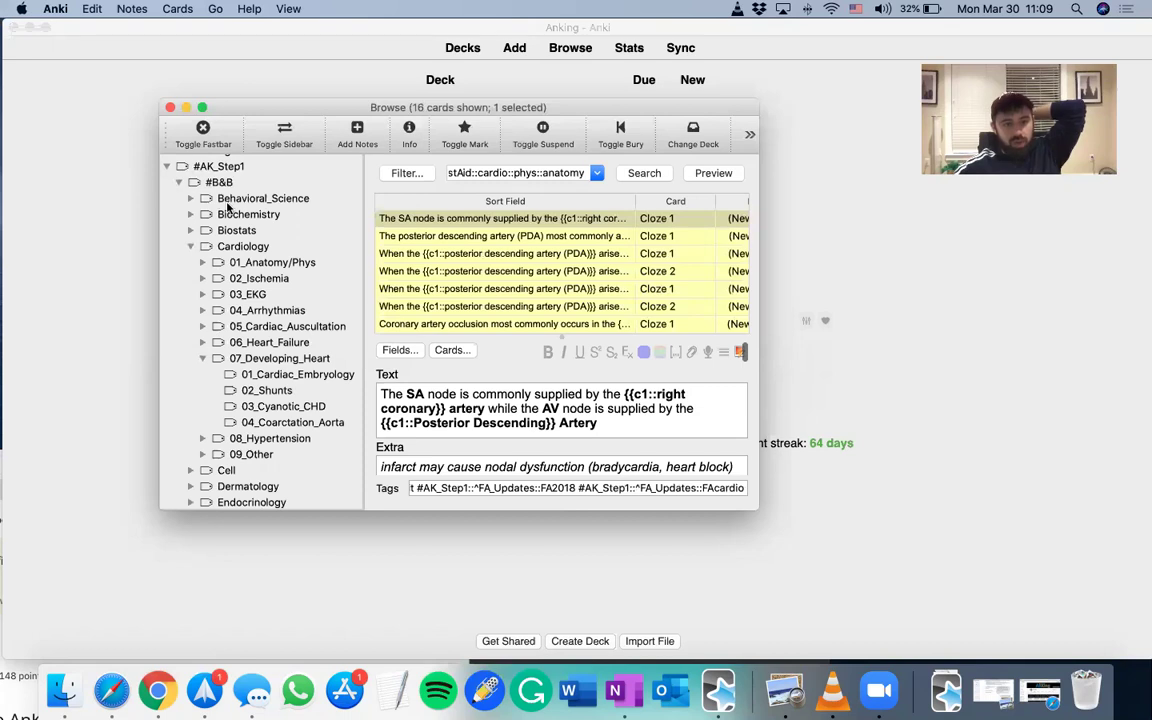
{"action": "left_click", "coordinate": [202, 263]}
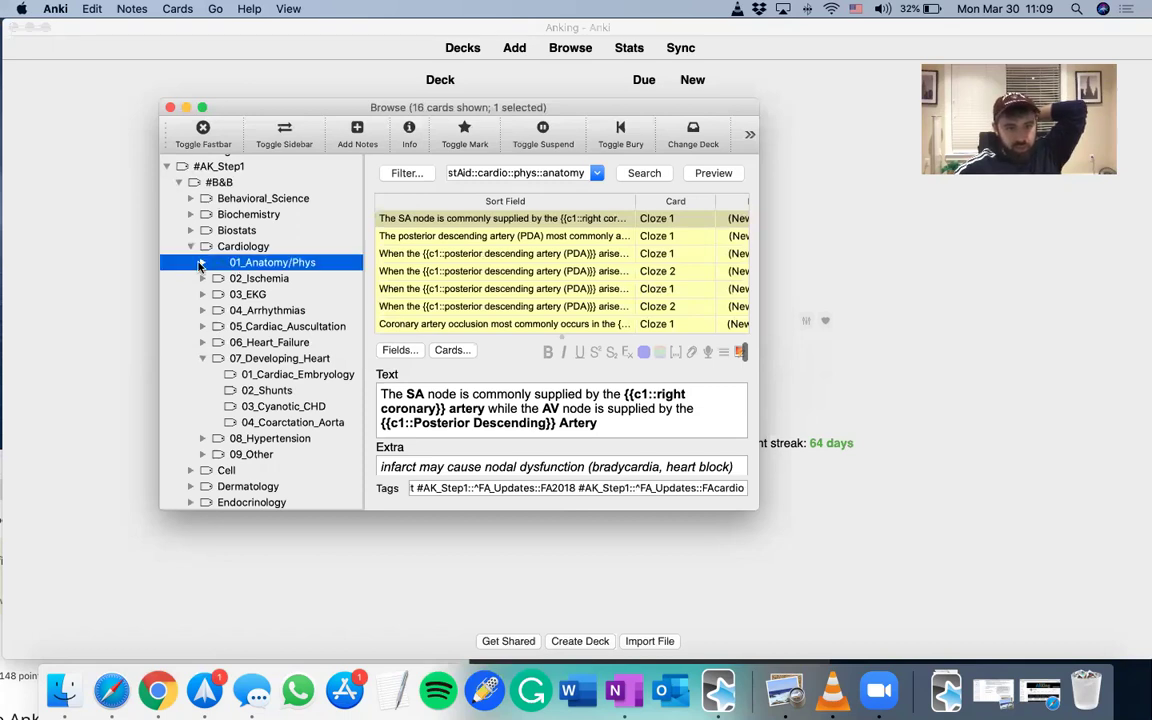
{"action": "left_click", "coordinate": [202, 263]}
{"action": "left_click", "coordinate": [270, 278]}
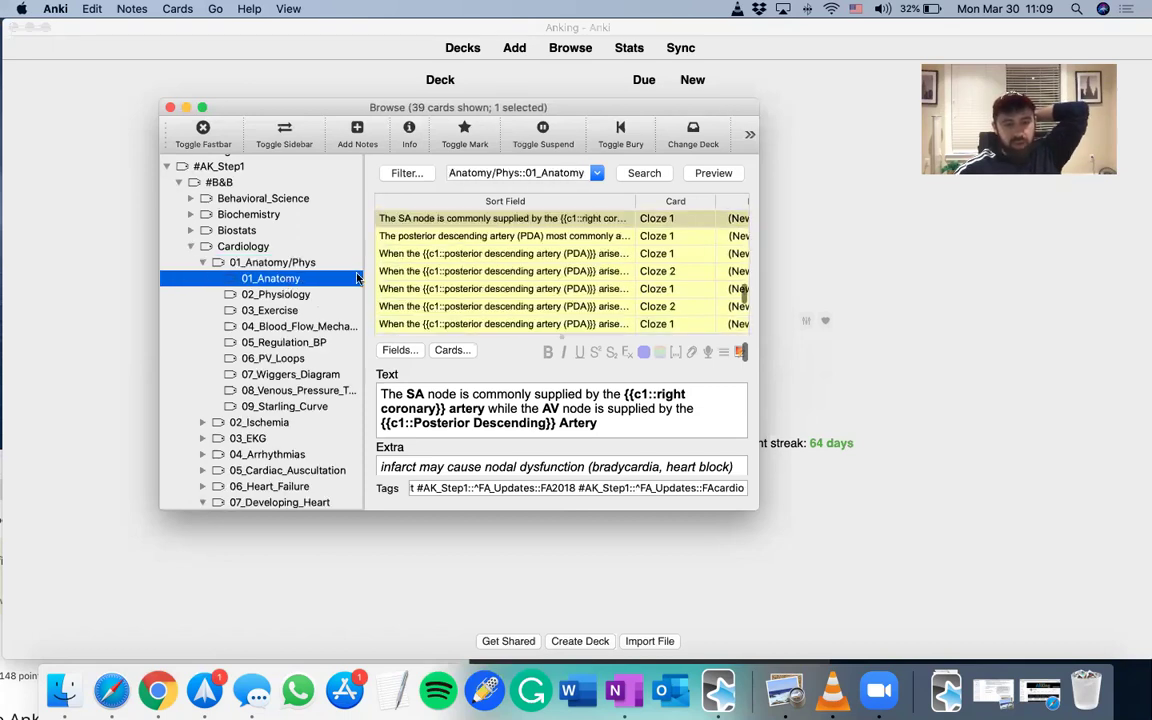
- Select all the cards tagged 01_Anatomy and unsuspend them
{"action": "left_click", "coordinate": [466, 271]}
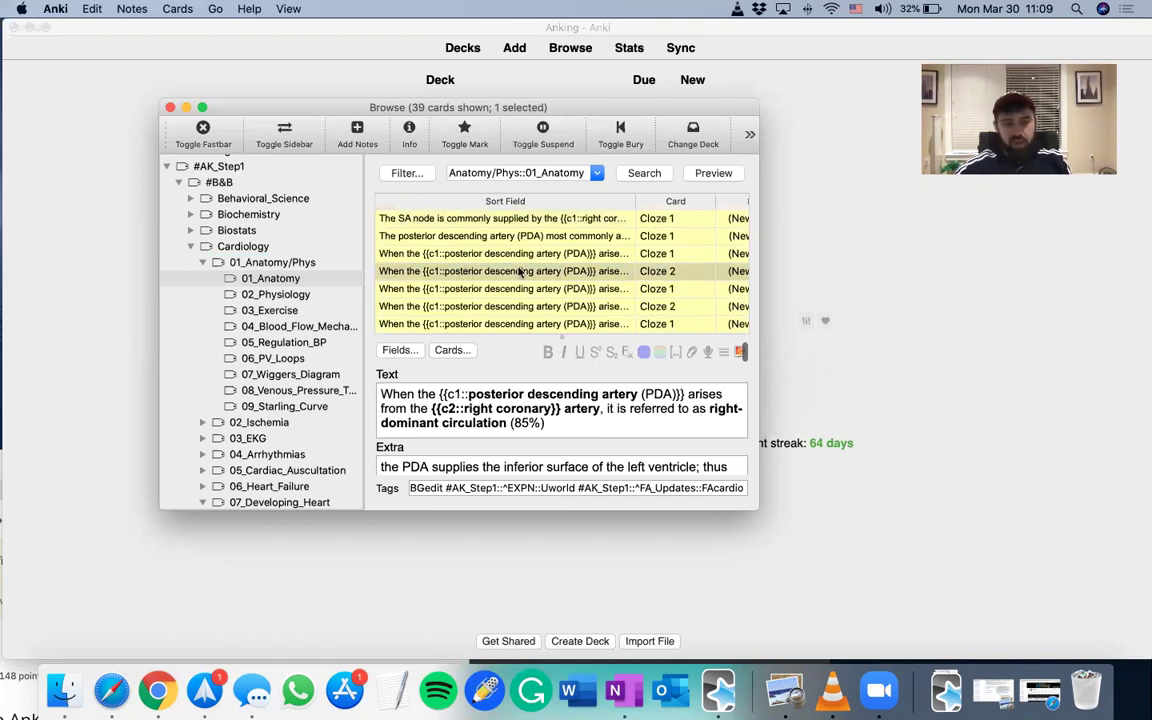
{"action": "key", "text": "super+a"}
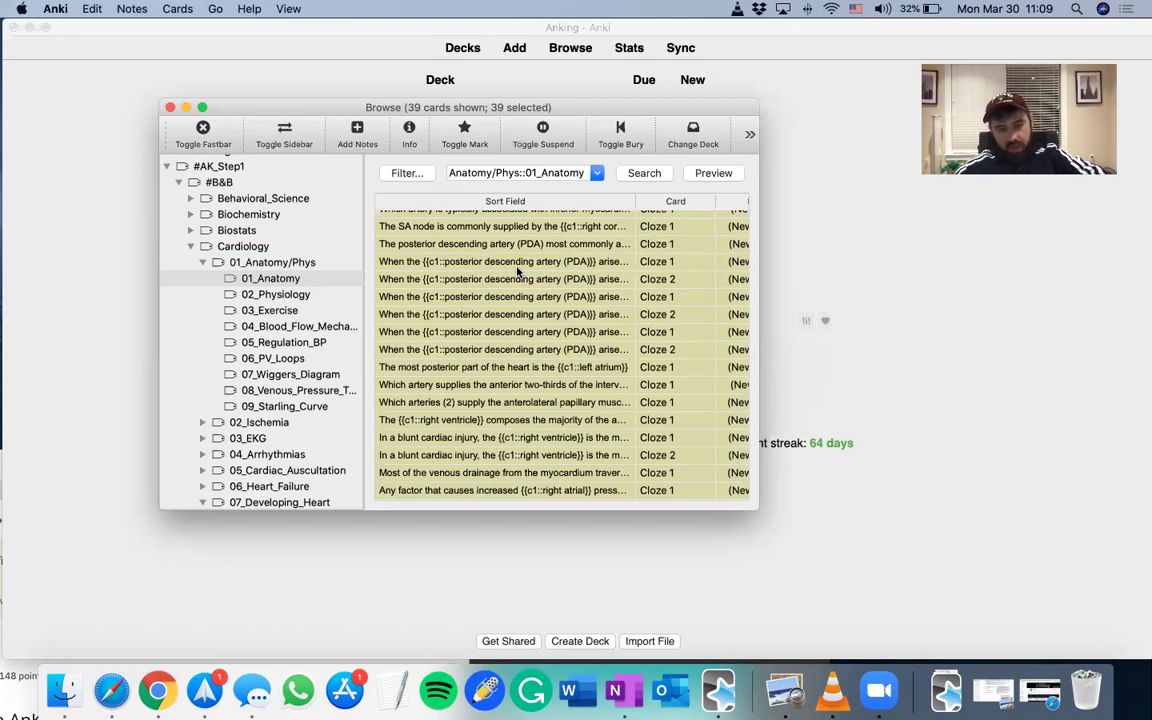
{"action": "key", "text": "super+j"}
{"action": "right_click", "coordinate": [527, 297]}
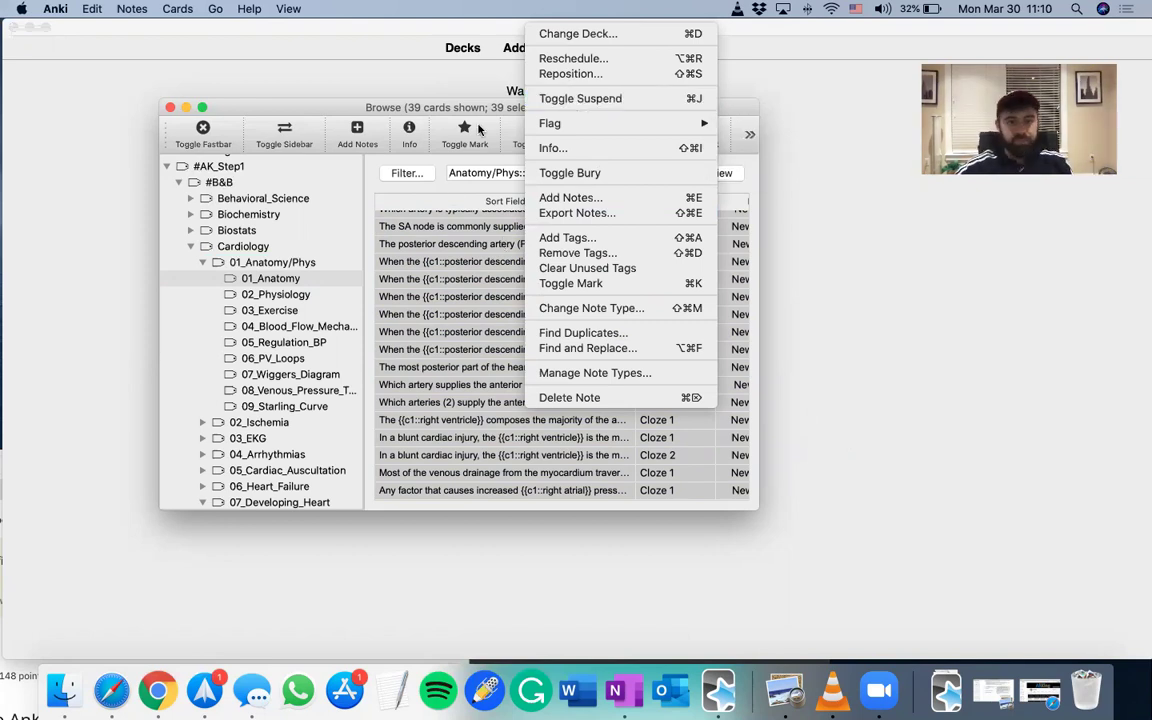
{"action": "left_click", "coordinate": [466, 157]}
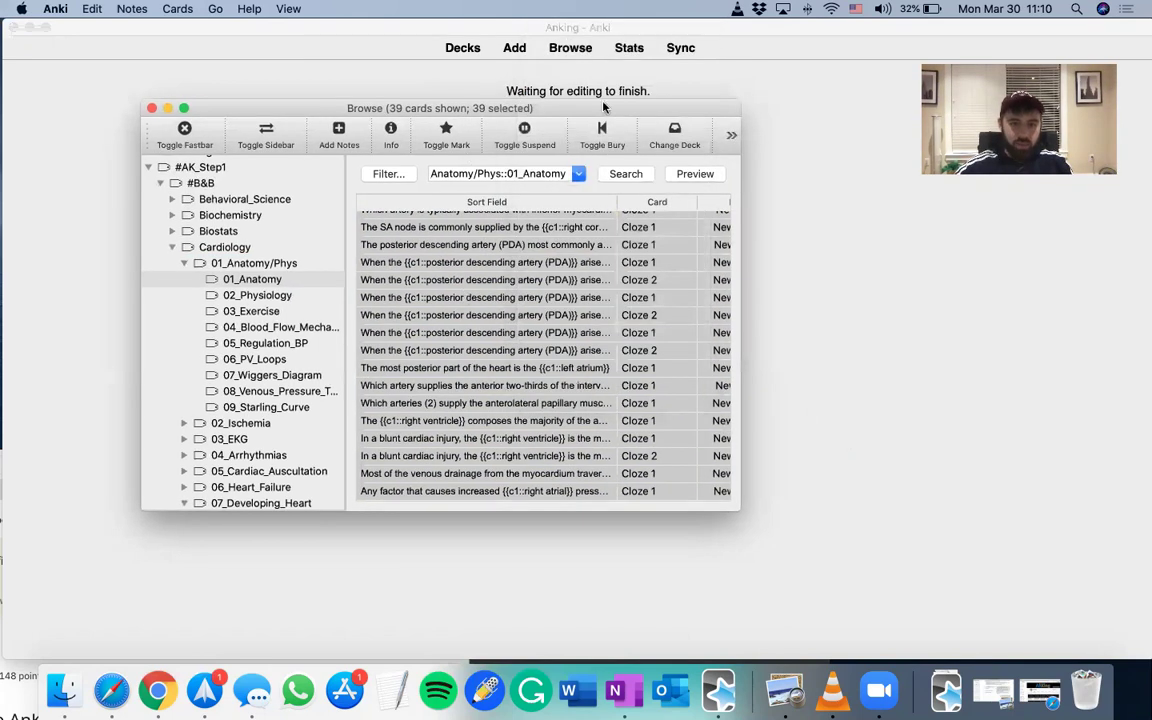
- Return to the deck list and create a new deck named Cardiopulm
{"action": "key", "text": "Escape"}
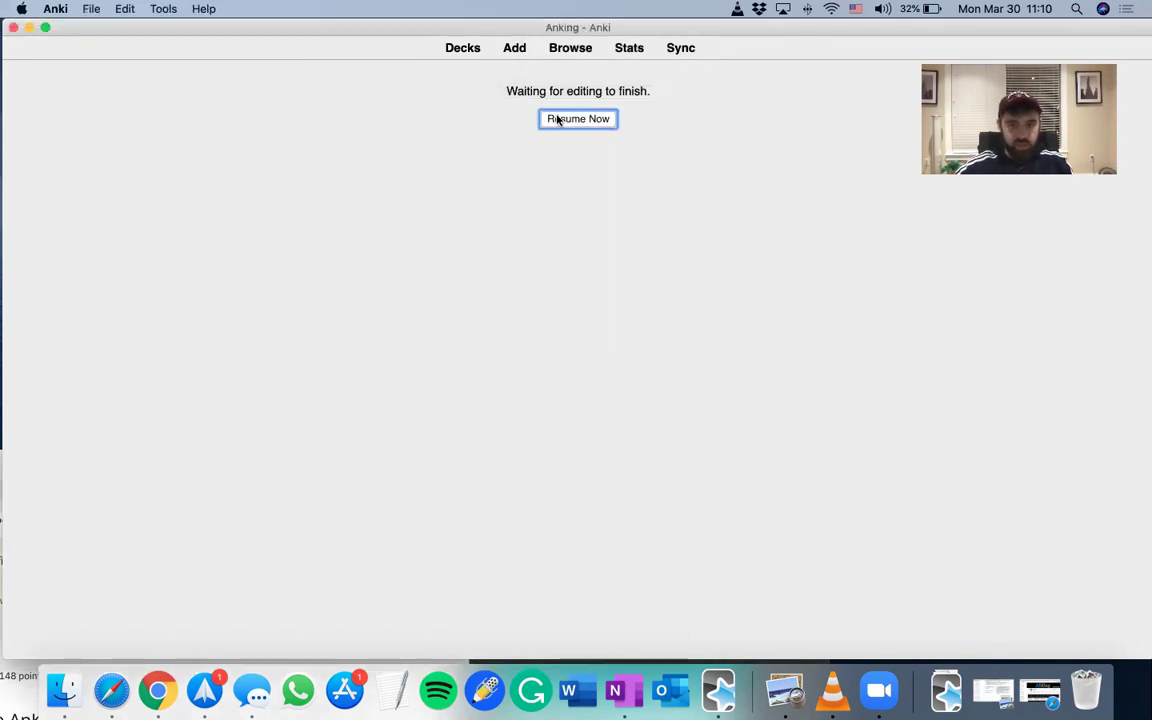
{"action": "left_click", "coordinate": [558, 119]}
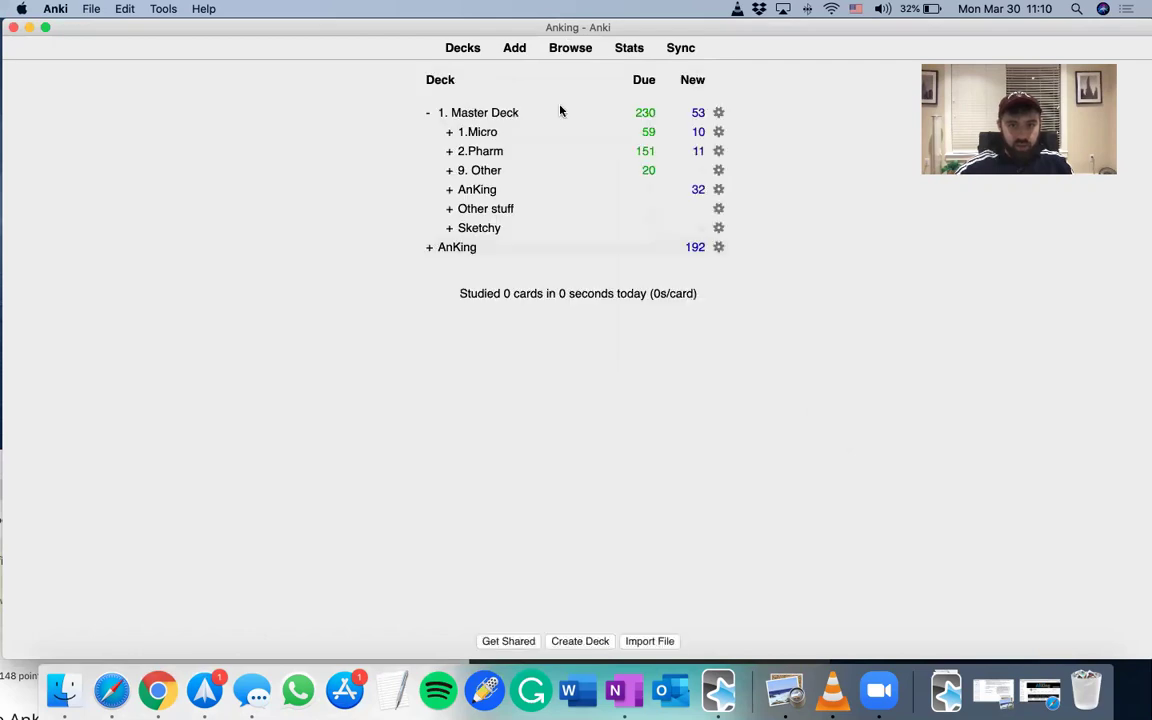
{"action": "left_click", "coordinate": [588, 641]}
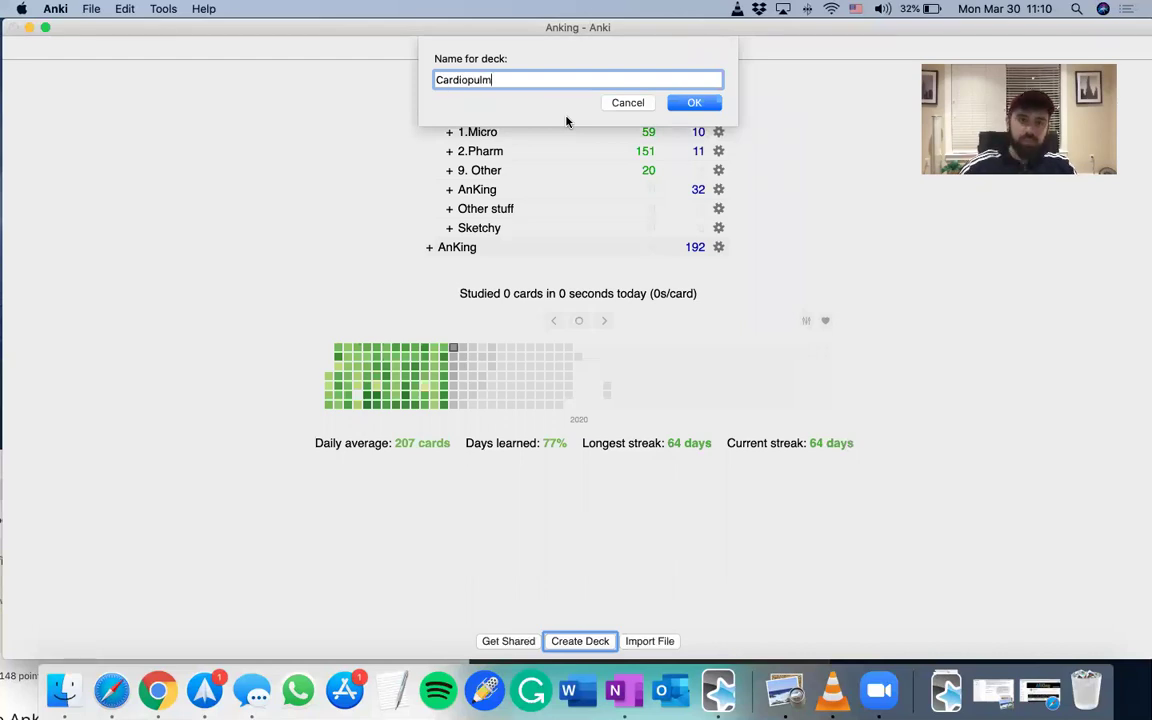
{"action": "left_click", "coordinate": [694, 104]}
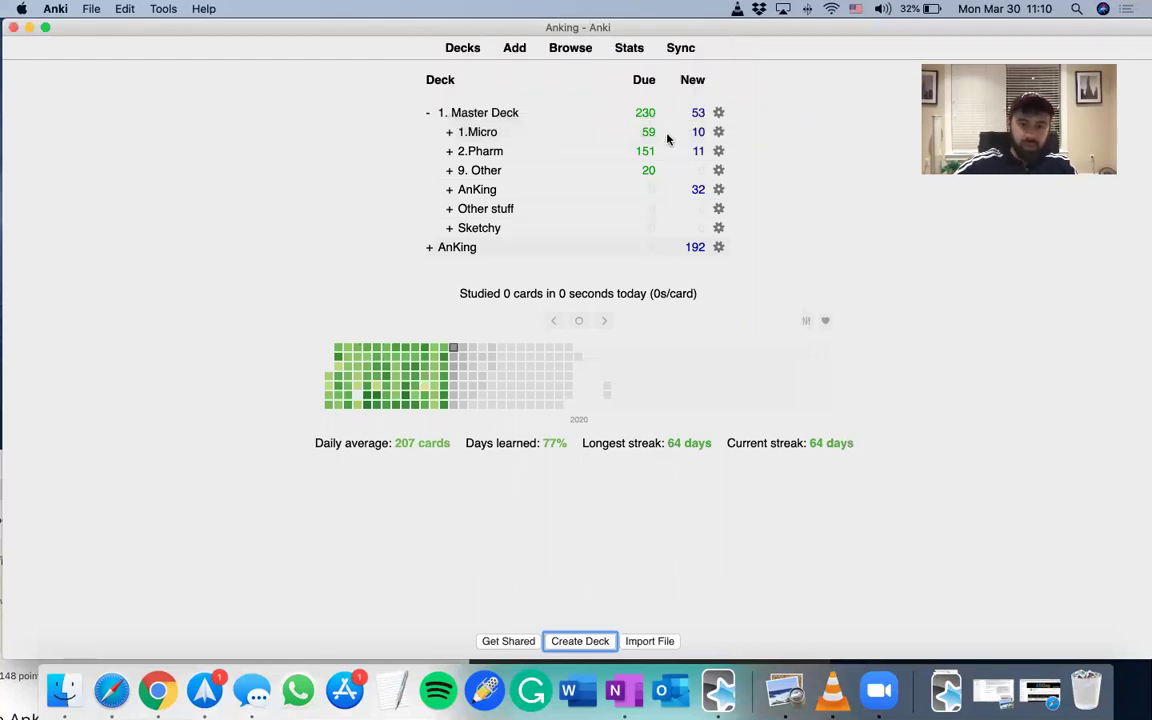
- Create a deck named Anatomy and nest it under the Cardiopulm deck
{"action": "left_click", "coordinate": [575, 641]}
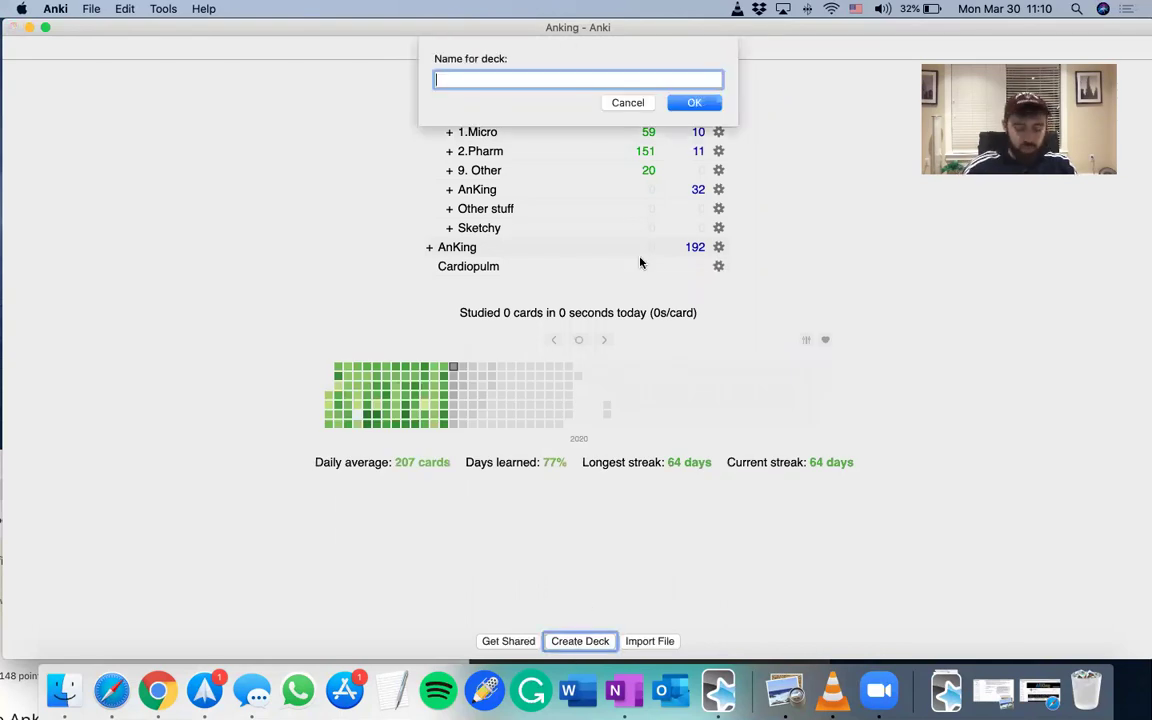
{"action": "type", "text": "Anatomy"}
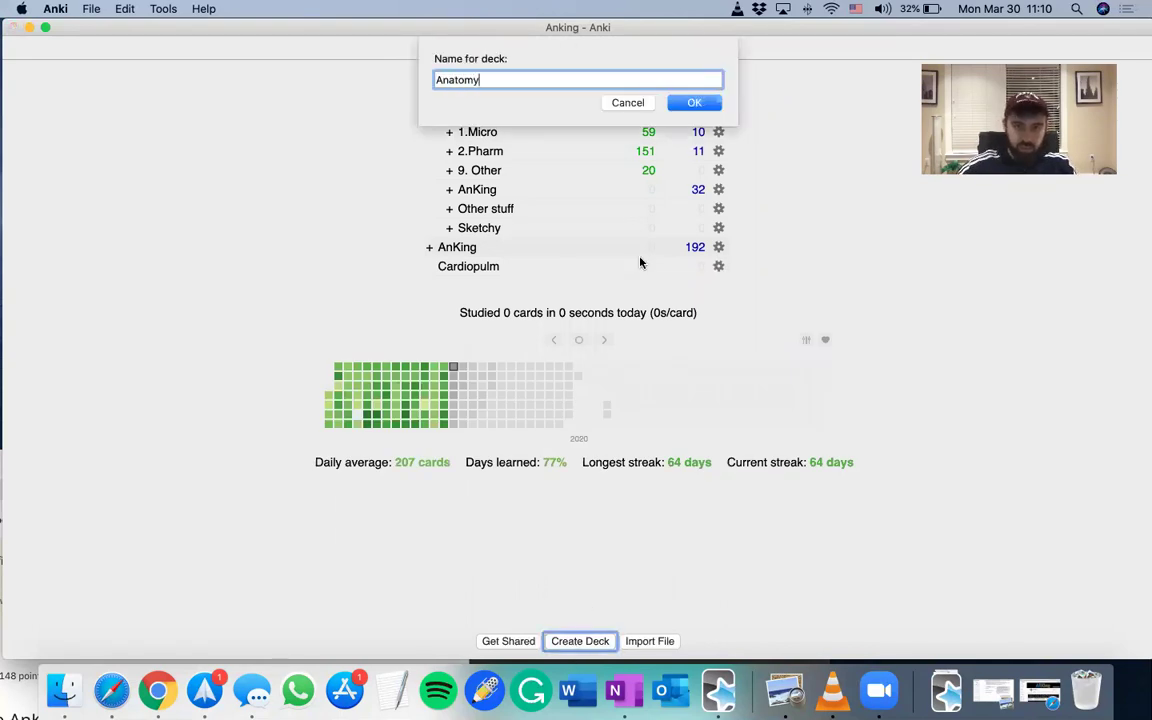
{"action": "left_click", "coordinate": [694, 104]}
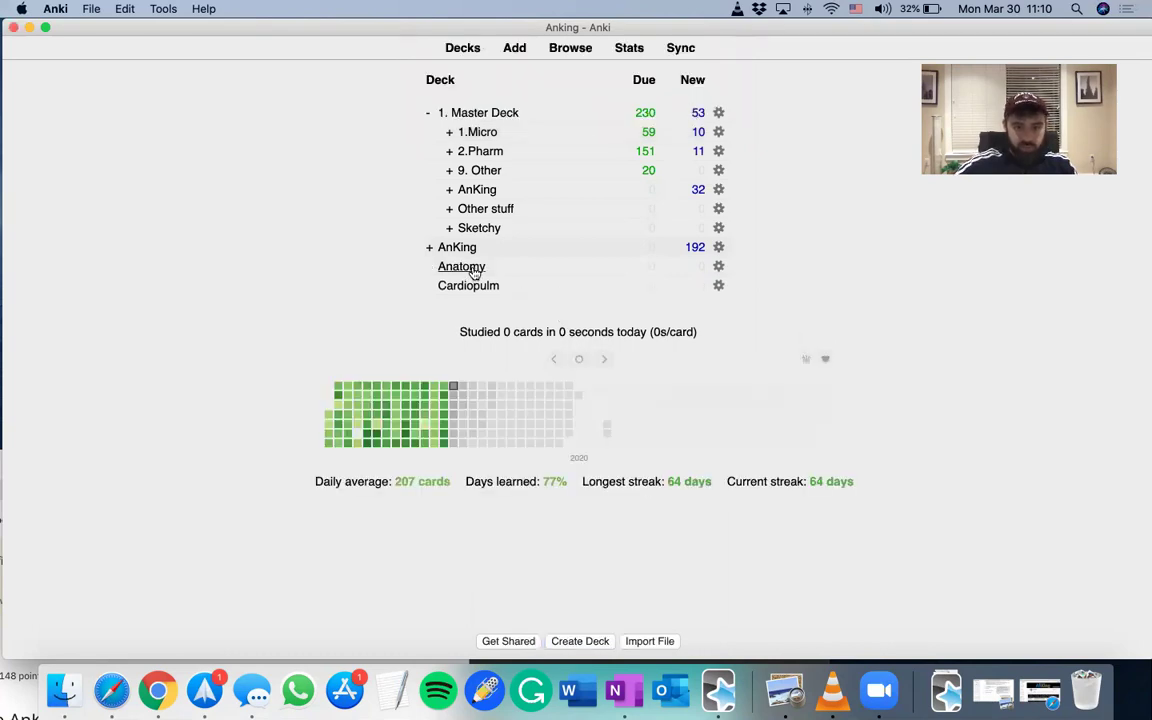
{"action": "left_click_drag", "start_coordinate": [484, 297], "coordinate": [481, 298]}
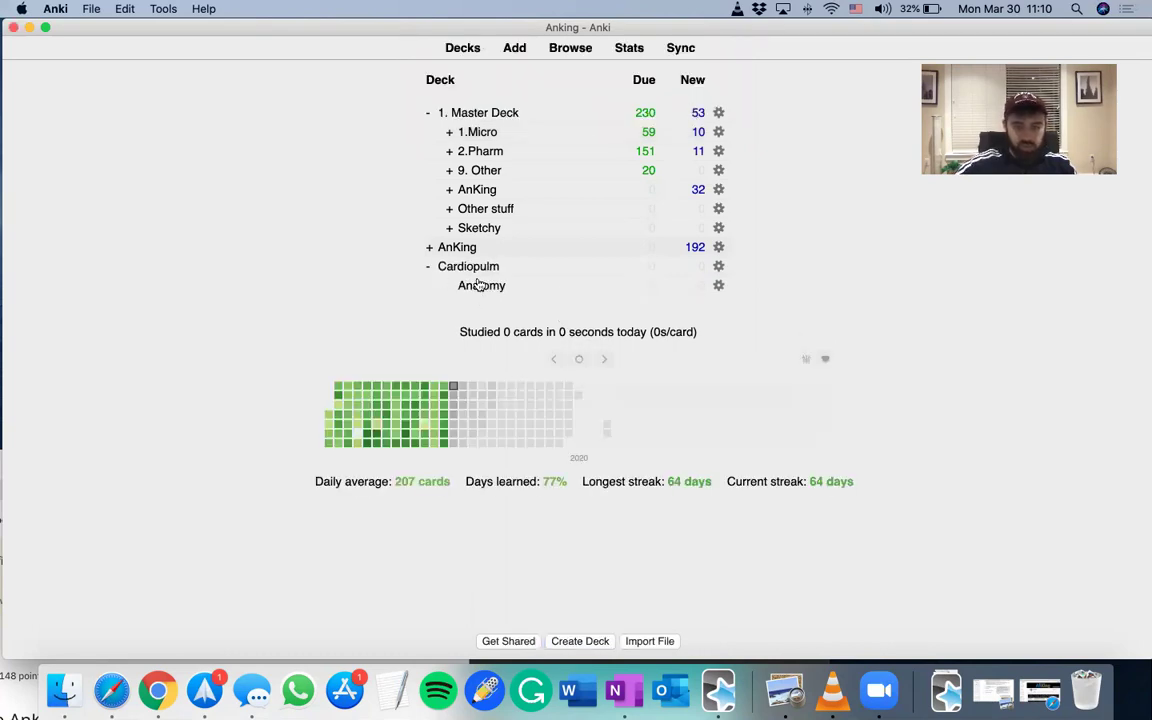
{"action": "left_click", "coordinate": [429, 270]}
{"action": "left_click", "coordinate": [429, 270]}
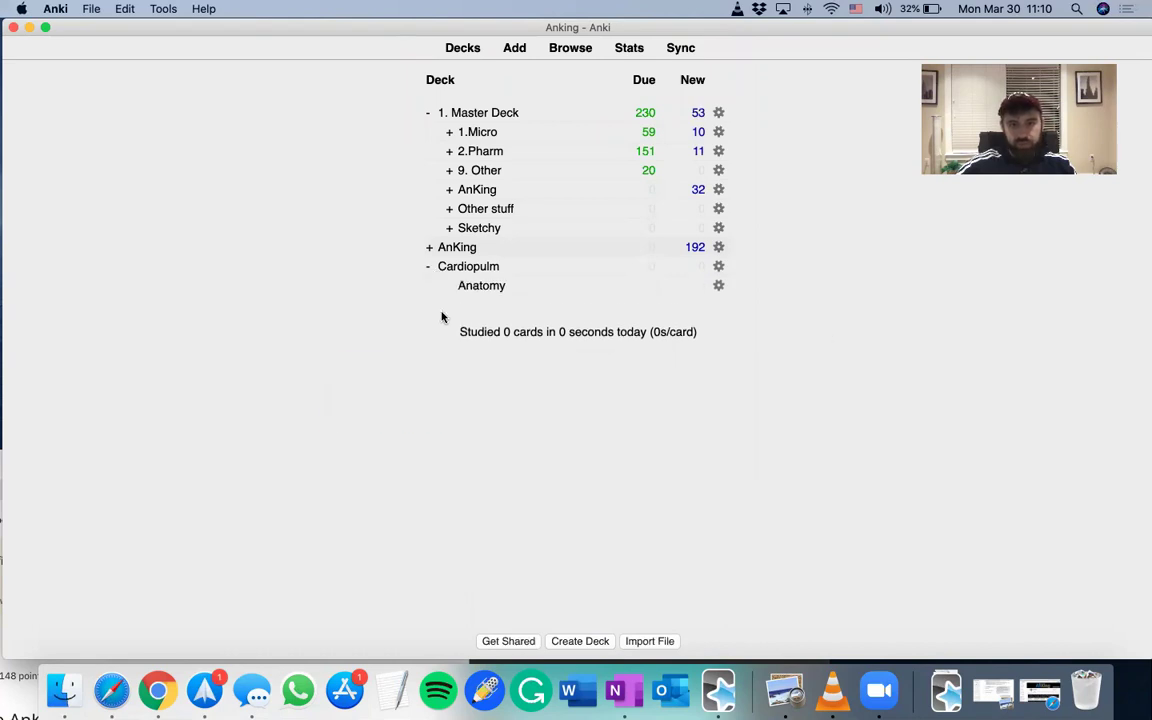
- Move the main window out of the way and bring the card browser to the front
{"action": "key", "text": "ctrl+super+f"}
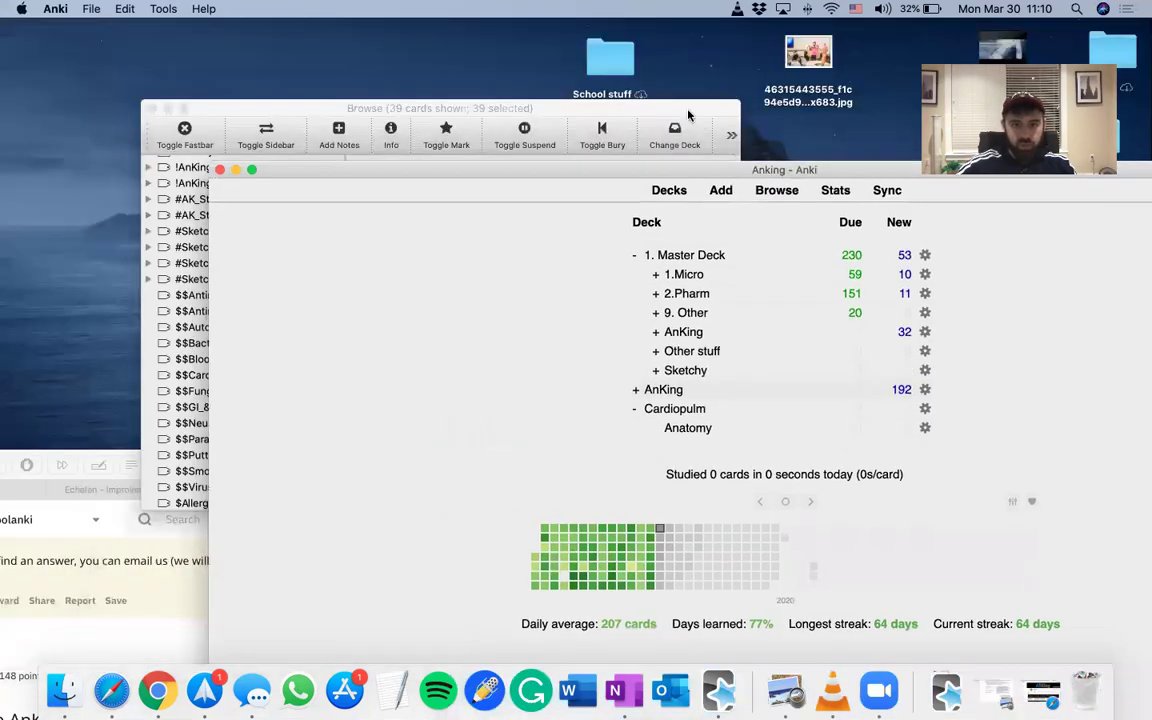
{"action": "left_click", "coordinate": [618, 97]}
{"action": "scroll", "coordinate": [222, 279], "scroll_direction": "up", "scroll_amount": 4}
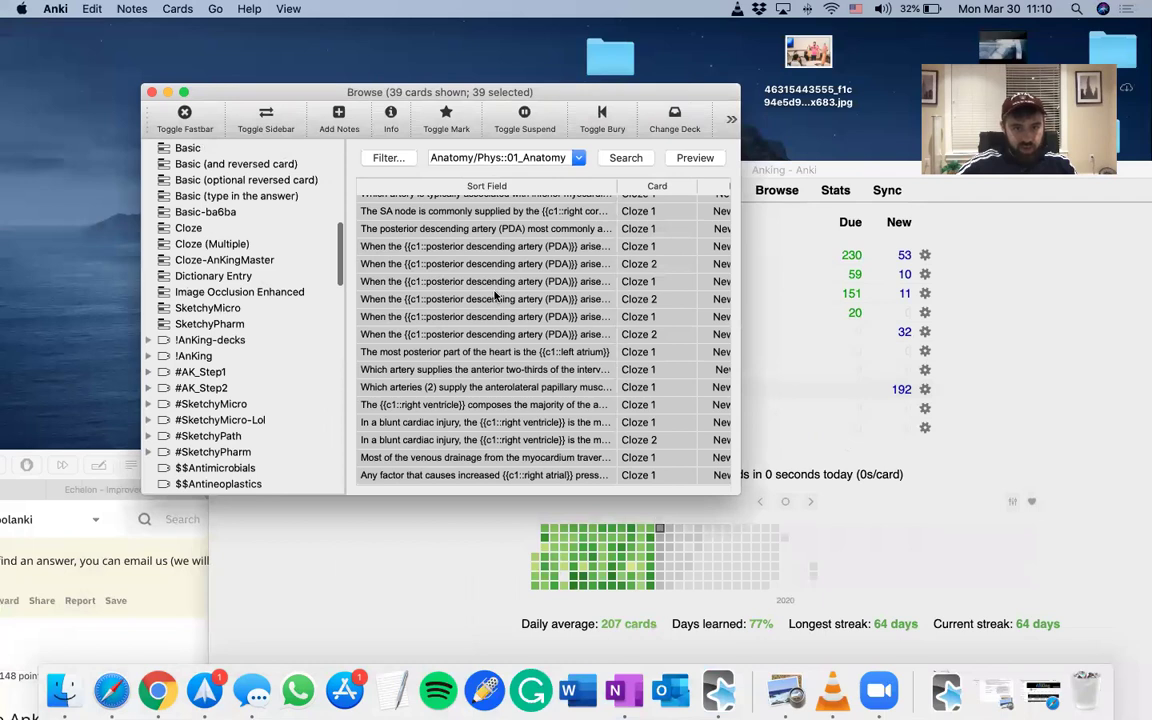
- Select all the 01_Anatomy cards and move them to the Cardiopulm::Anatomy deck, filtering the deck list by "anatomy"
{"action": "left_click", "coordinate": [528, 299]}
{"action": "key", "text": "super+a"}
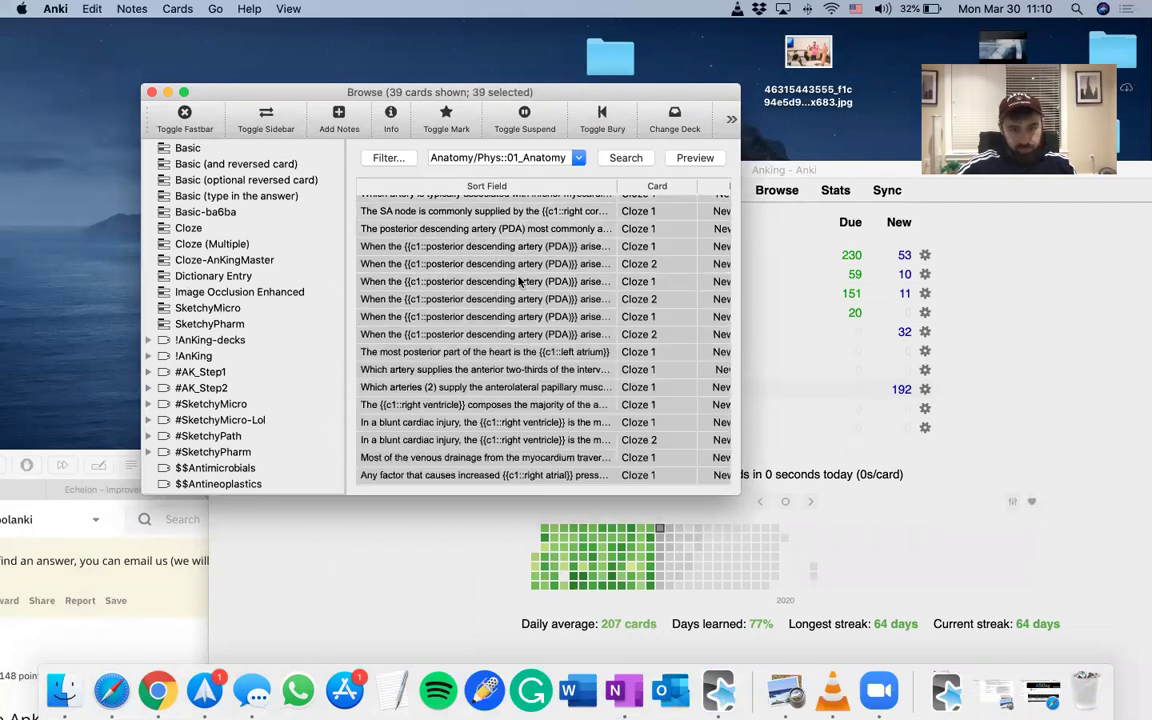
{"action": "right_click", "coordinate": [468, 252]}
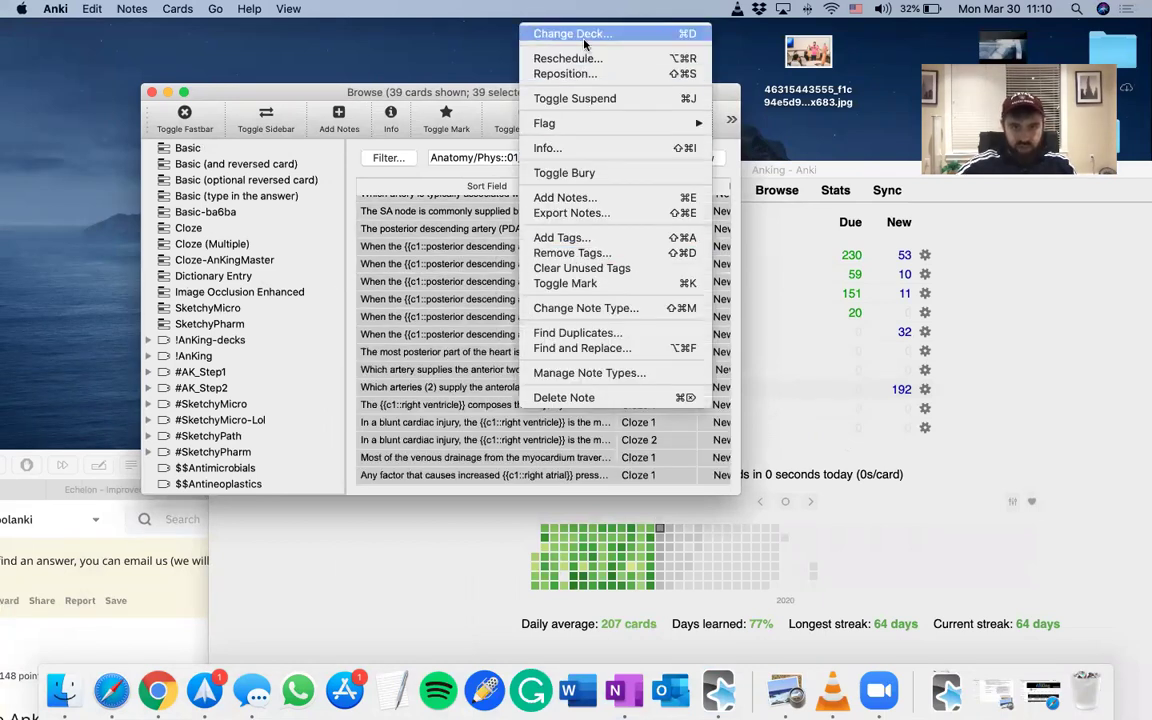
{"action": "left_click", "coordinate": [526, 36]}
{"action": "type", "text": "anatomy"}
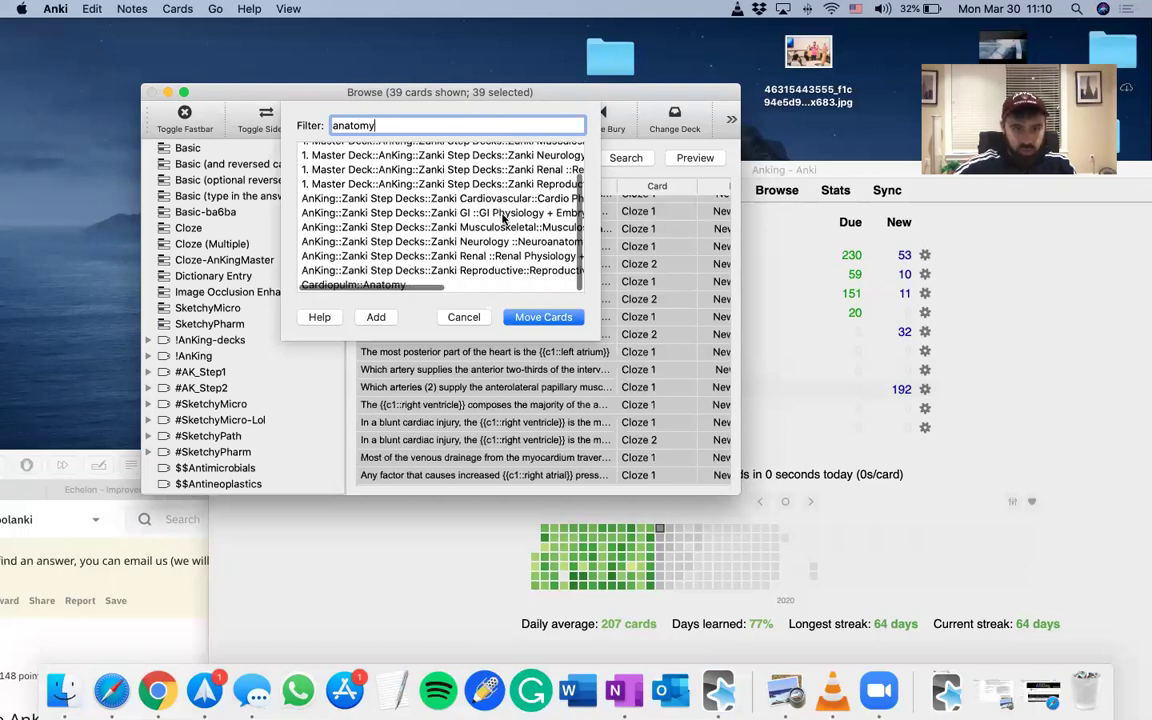
{"action": "scroll", "coordinate": [360, 260], "scroll_direction": "down", "scroll_amount": 2}
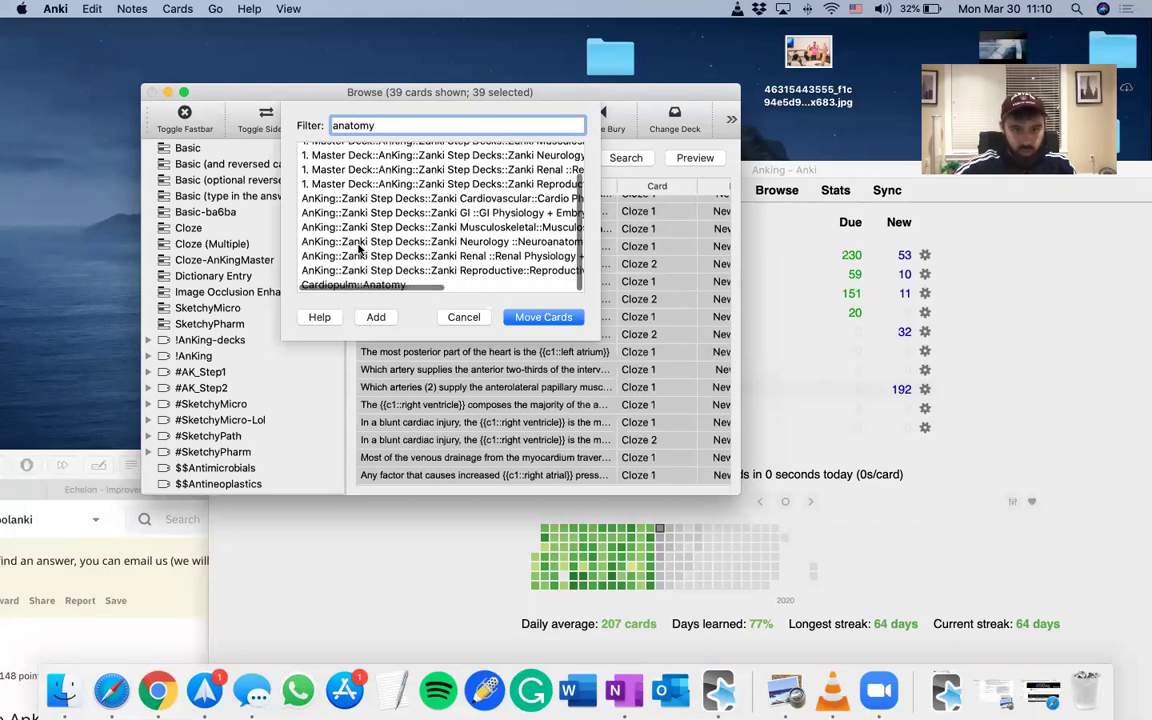
{"action": "left_click", "coordinate": [345, 285]}
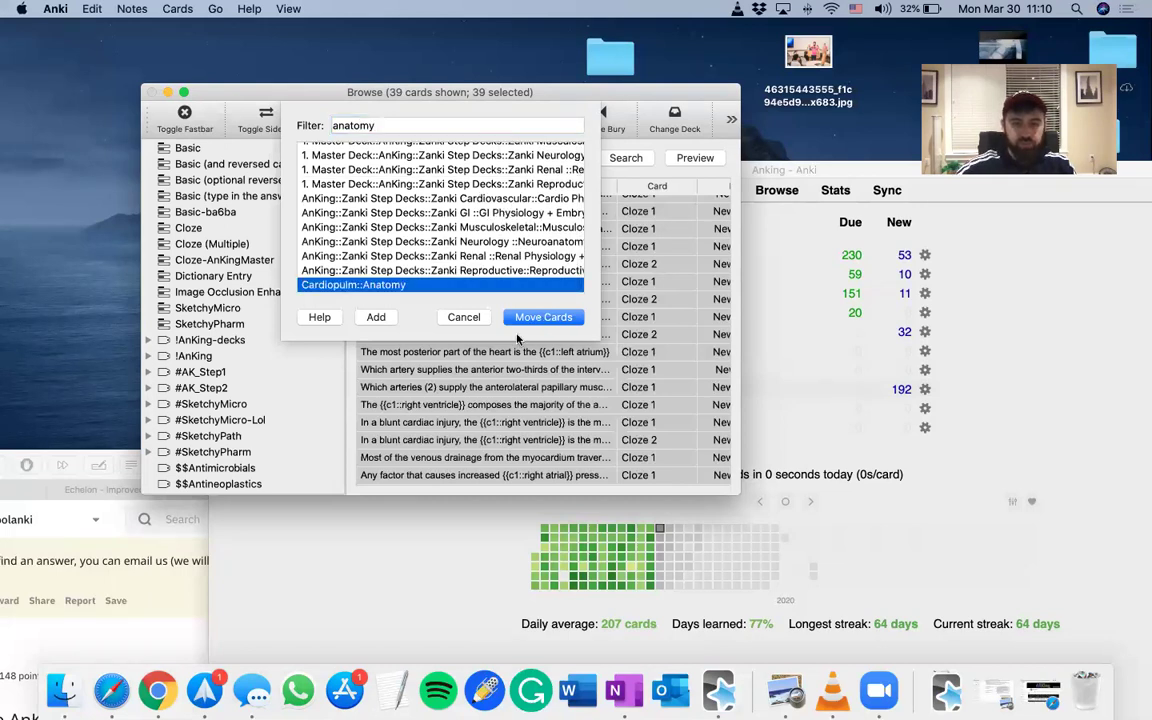
{"action": "left_click", "coordinate": [540, 318]}
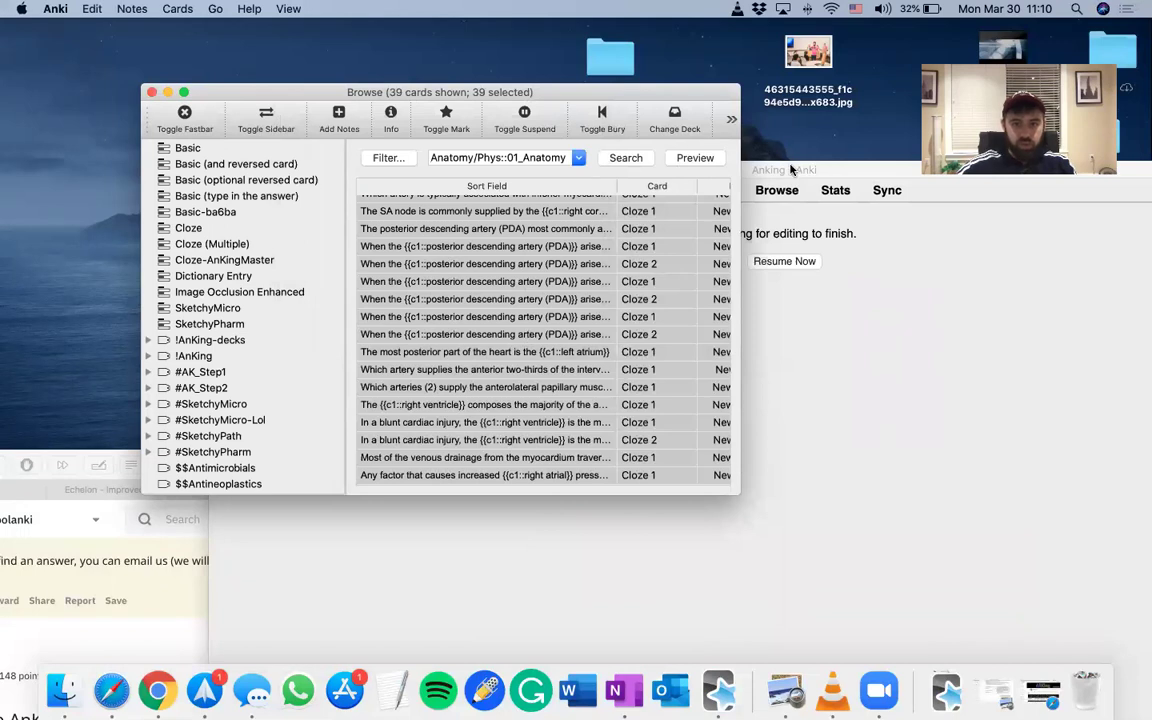
- Bring the main window with the deck list to the front and view the options available for the Anatomy deck
{"action": "double_click", "coordinate": [790, 170]}
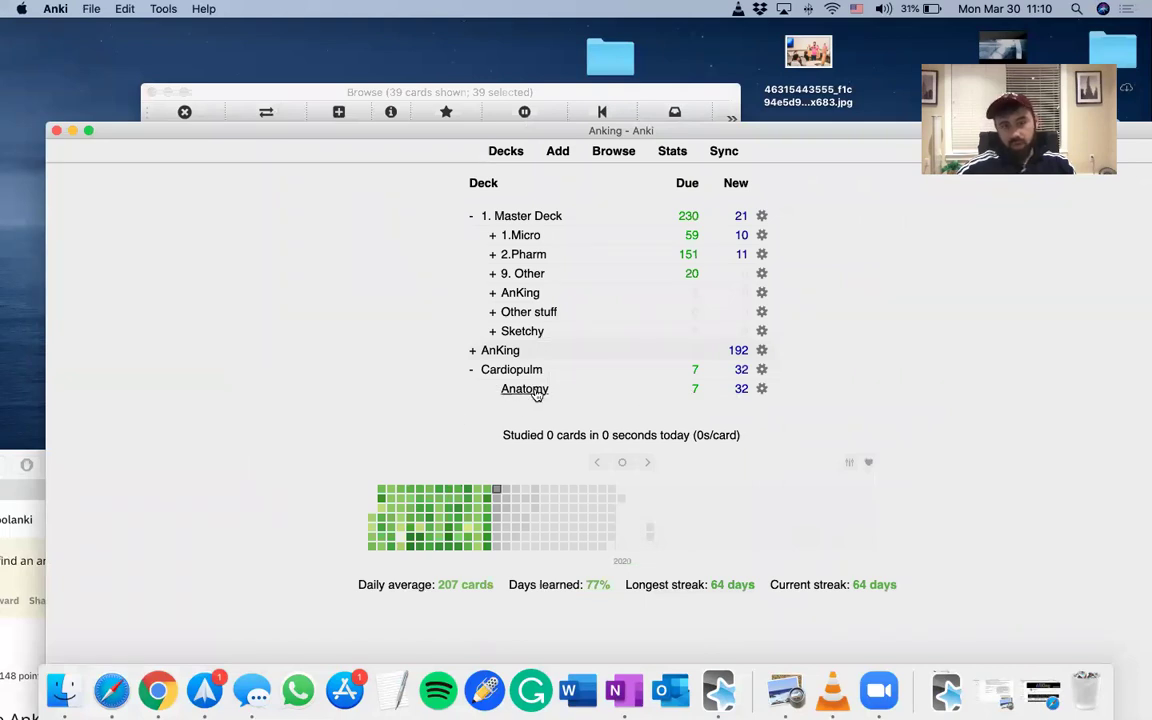
{"action": "left_click", "coordinate": [761, 389]}
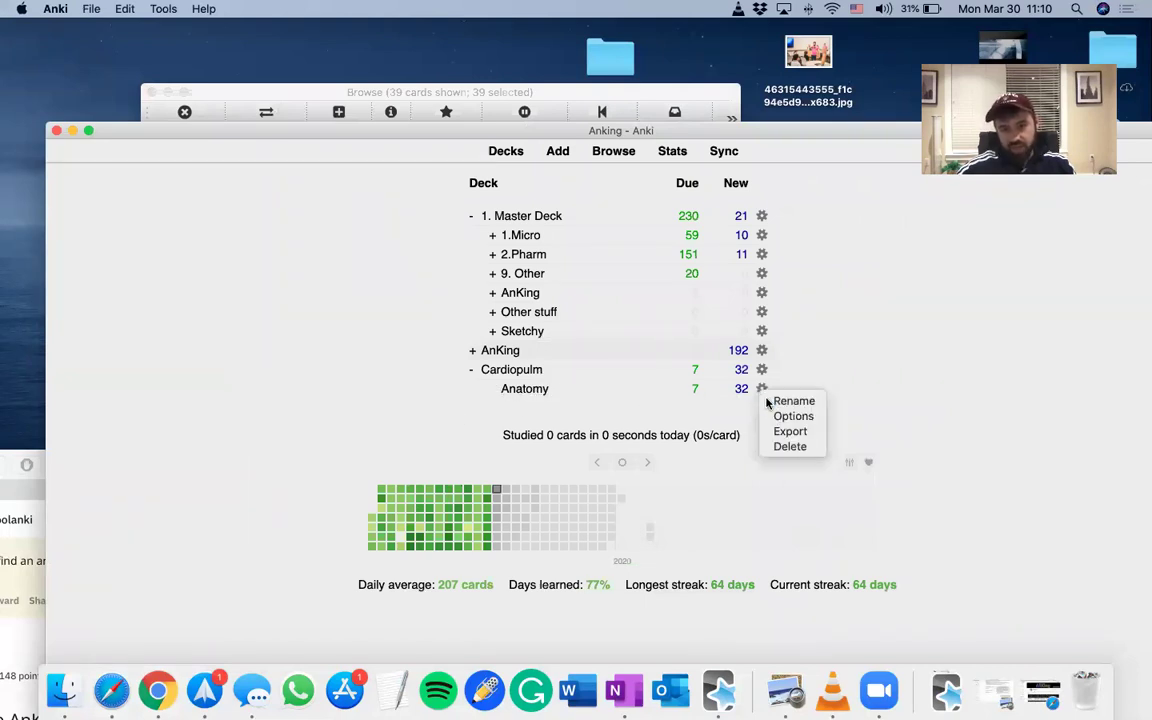
{"action": "left_click", "coordinate": [936, 340]}
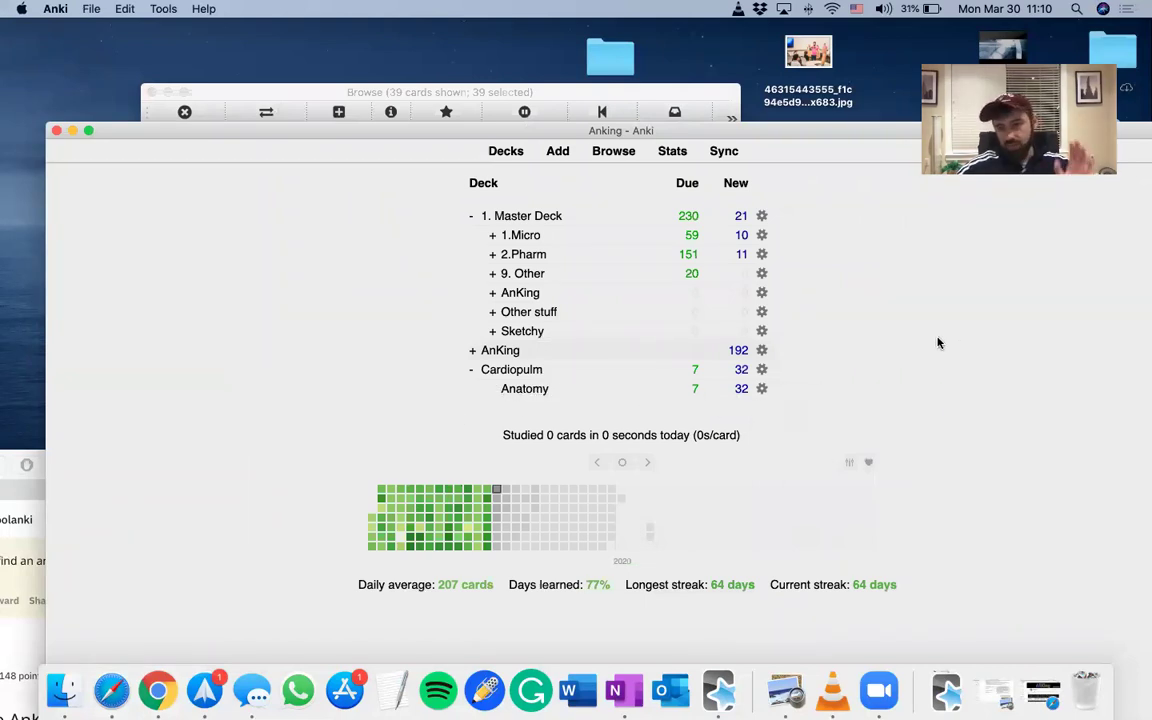
- Study the first few cards of the Cardiopulm Anatomy deck and return to the deck list
{"action": "left_click", "coordinate": [514, 392]}
{"action": "left_click", "coordinate": [705, 253]}
{"action": "key", "text": "space"}
{"action": "key", "text": "space"}
{"action": "key", "text": "space"}
{"action": "key", "text": "space"}
{"action": "key", "text": "space"}
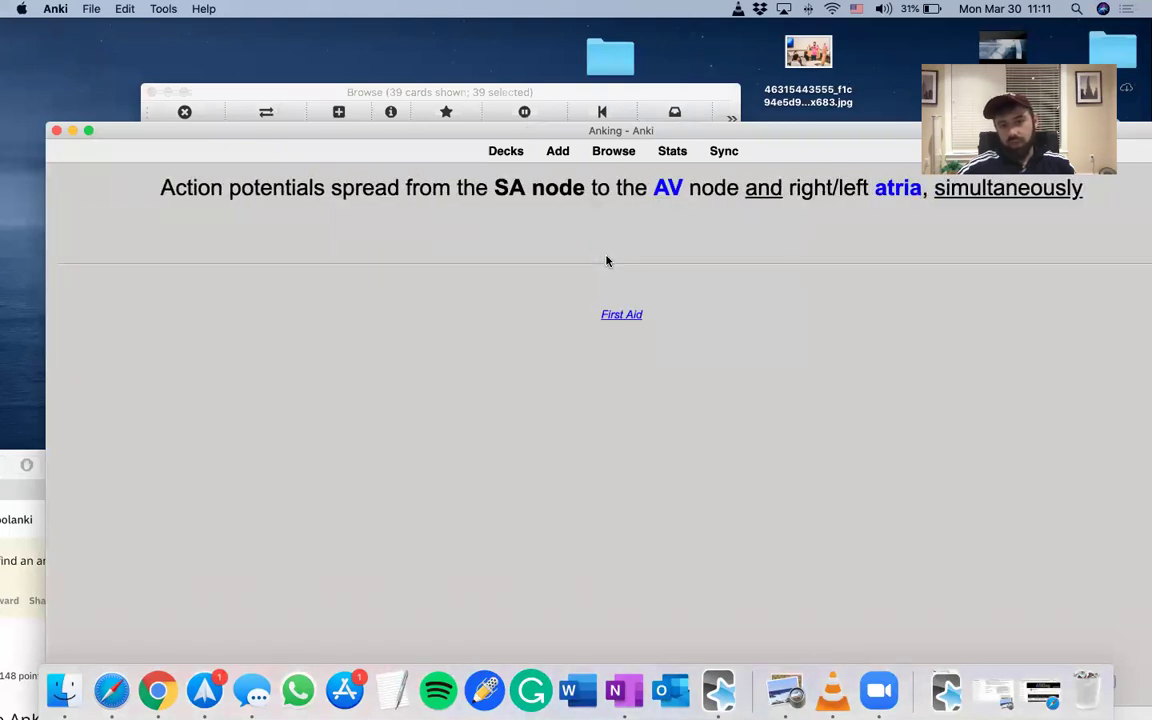
{"action": "key", "text": "space"}
{"action": "key", "text": "d"}
- Bring the card browser back to the front and expand the #AK_Step1 tag and its #B&B subtag
{"action": "left_click_drag", "start_coordinate": [606, 137], "coordinate": [678, 93]}
{"action": "scroll", "coordinate": [250, 358], "scroll_direction": "down", "scroll_amount": 1}
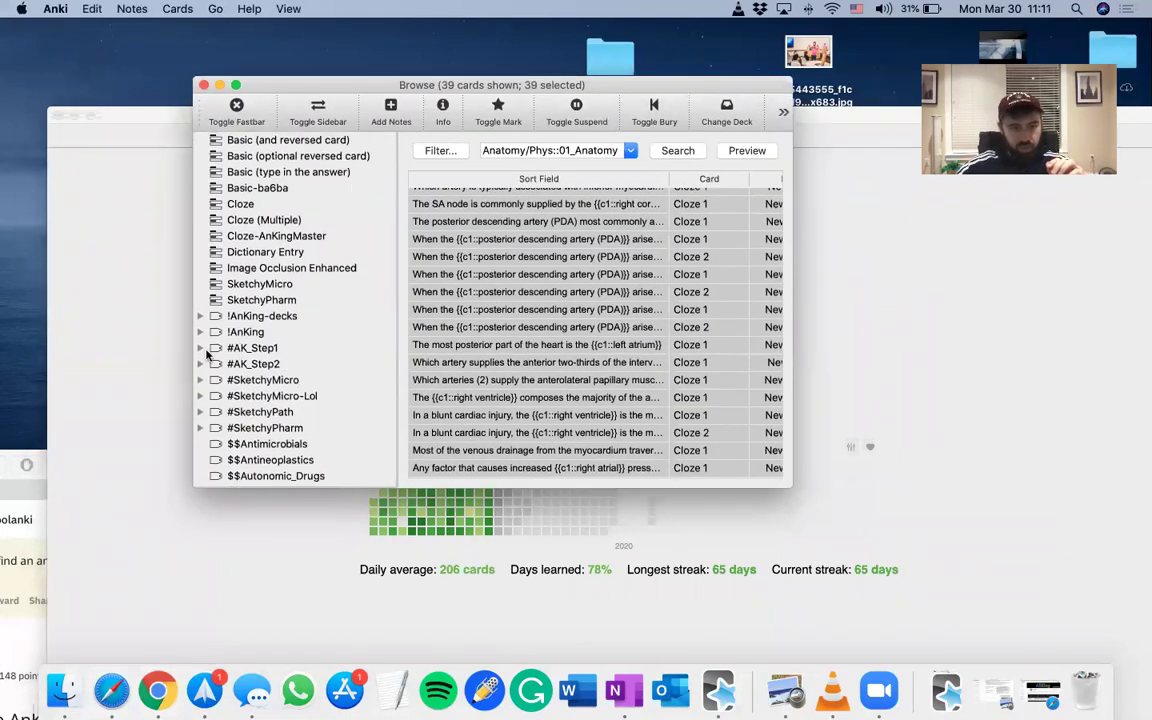
{"action": "left_click", "coordinate": [201, 348]}
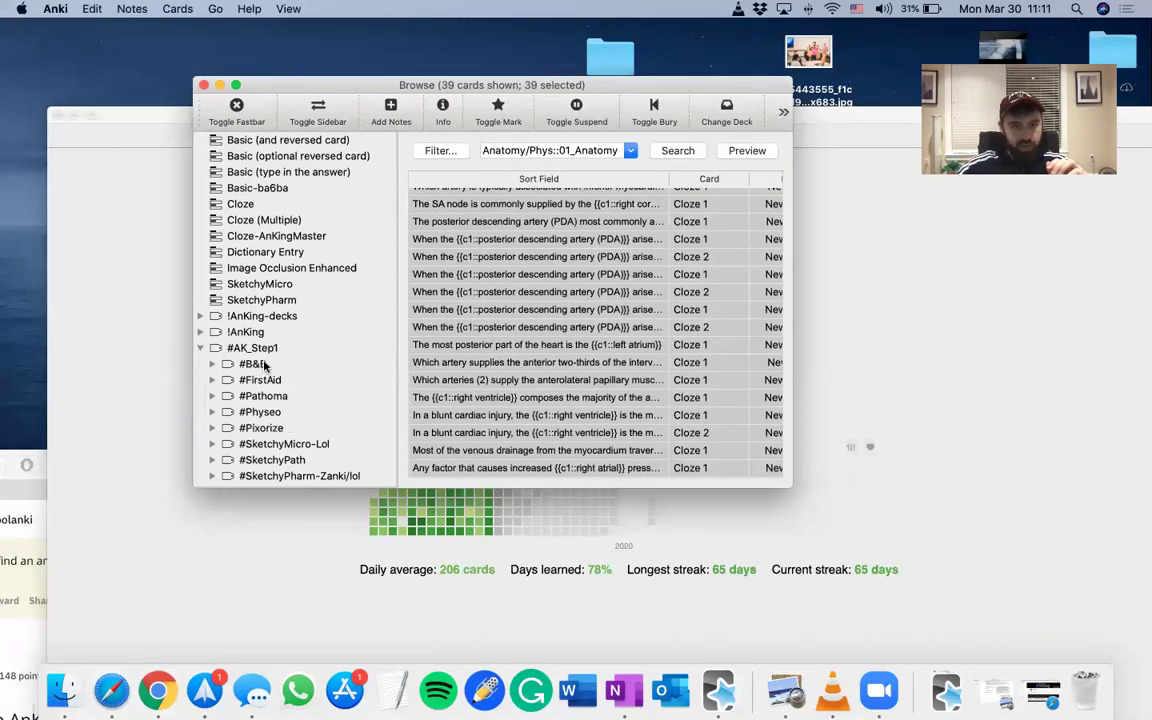
{"action": "left_click", "coordinate": [213, 365]}
{"action": "scroll", "coordinate": [250, 375], "scroll_direction": "down", "scroll_amount": 3}
{"action": "scroll", "coordinate": [256, 379], "scroll_direction": "down", "scroll_amount": 1}
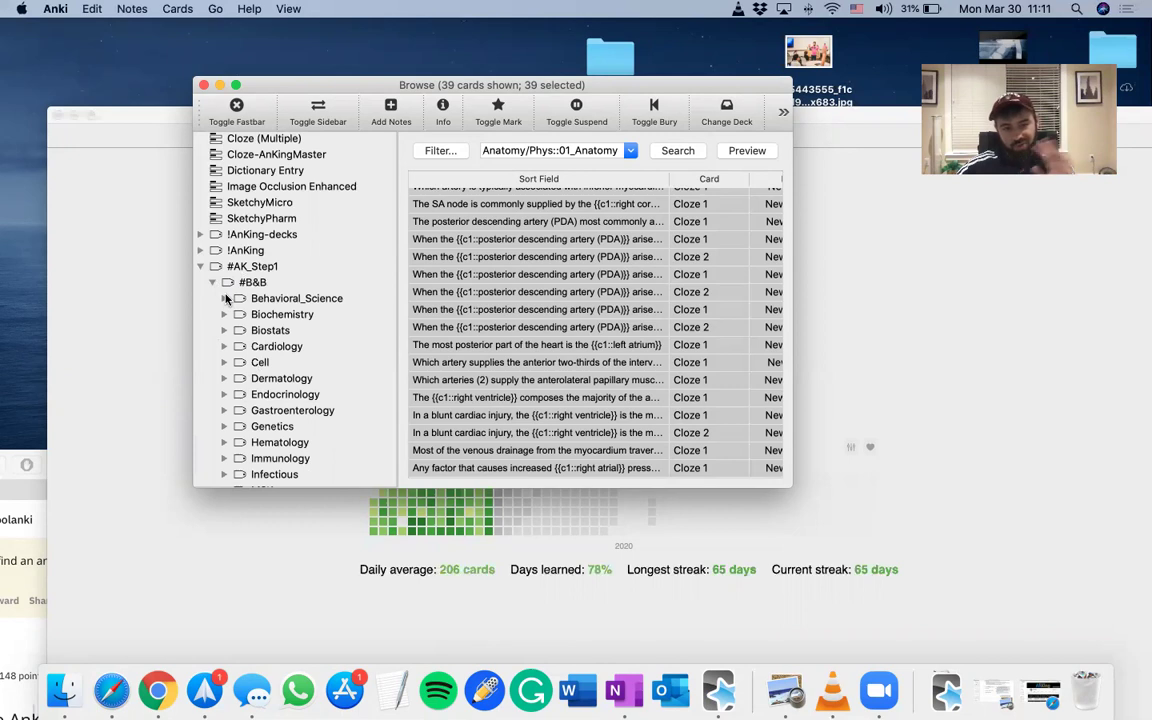
{"action": "scroll", "coordinate": [247, 331], "scroll_direction": "down", "scroll_amount": 2}
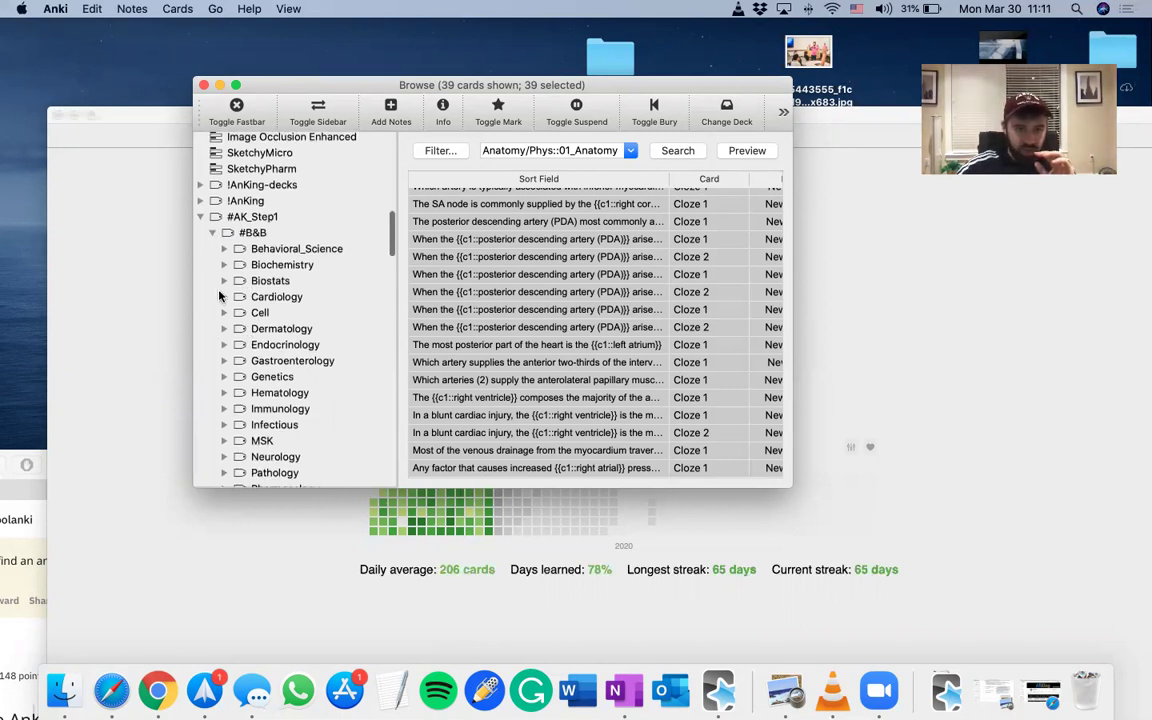
- Expand the Cardiology and 07_Developing_Heart tags and show the cards tagged 01_Cardiac_Embryology
{"action": "left_click", "coordinate": [224, 298]}
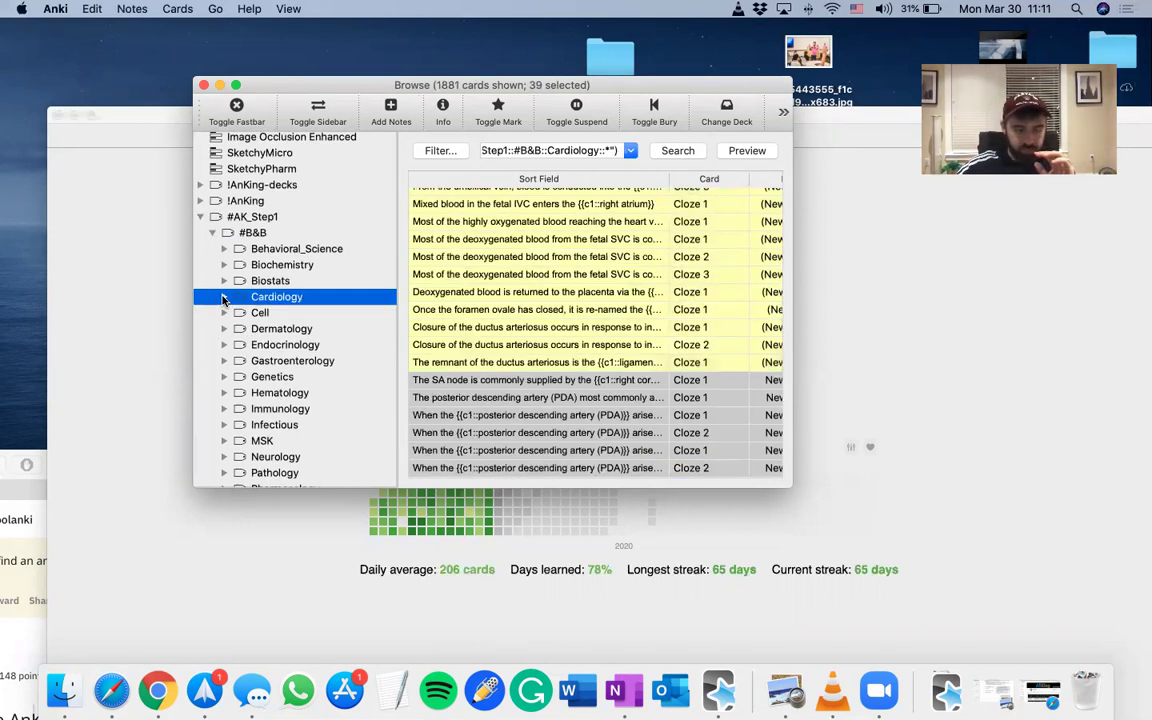
{"action": "left_click", "coordinate": [224, 297]}
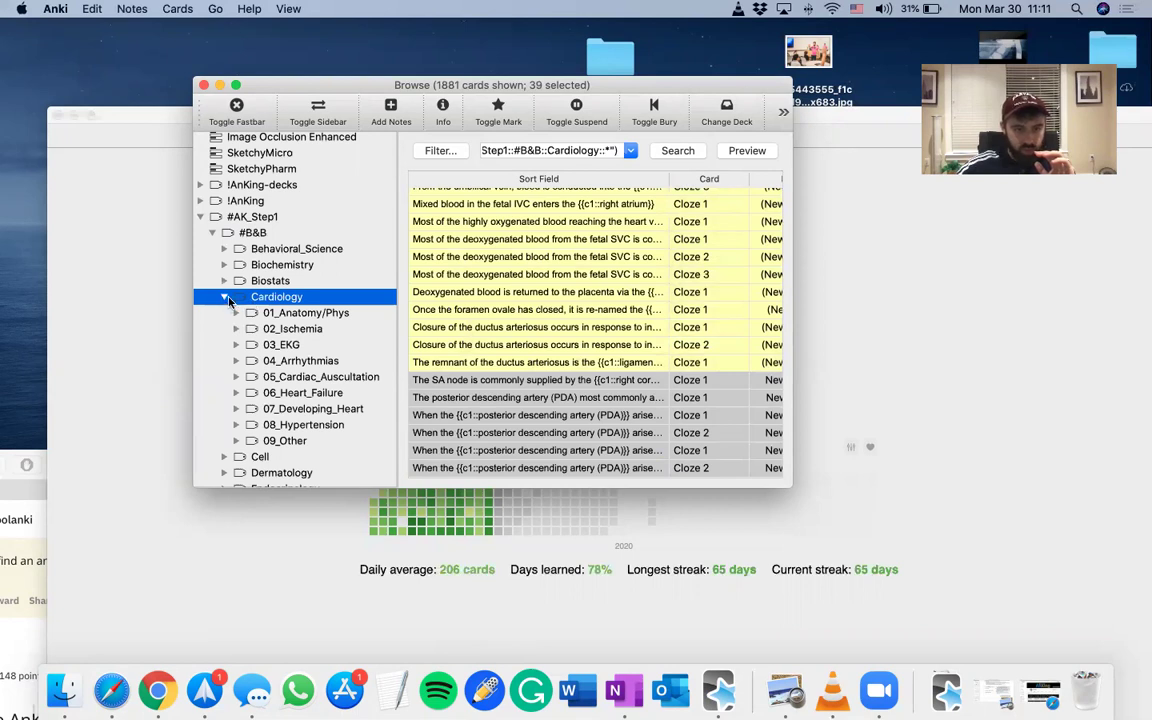
{"action": "left_click", "coordinate": [225, 298]}
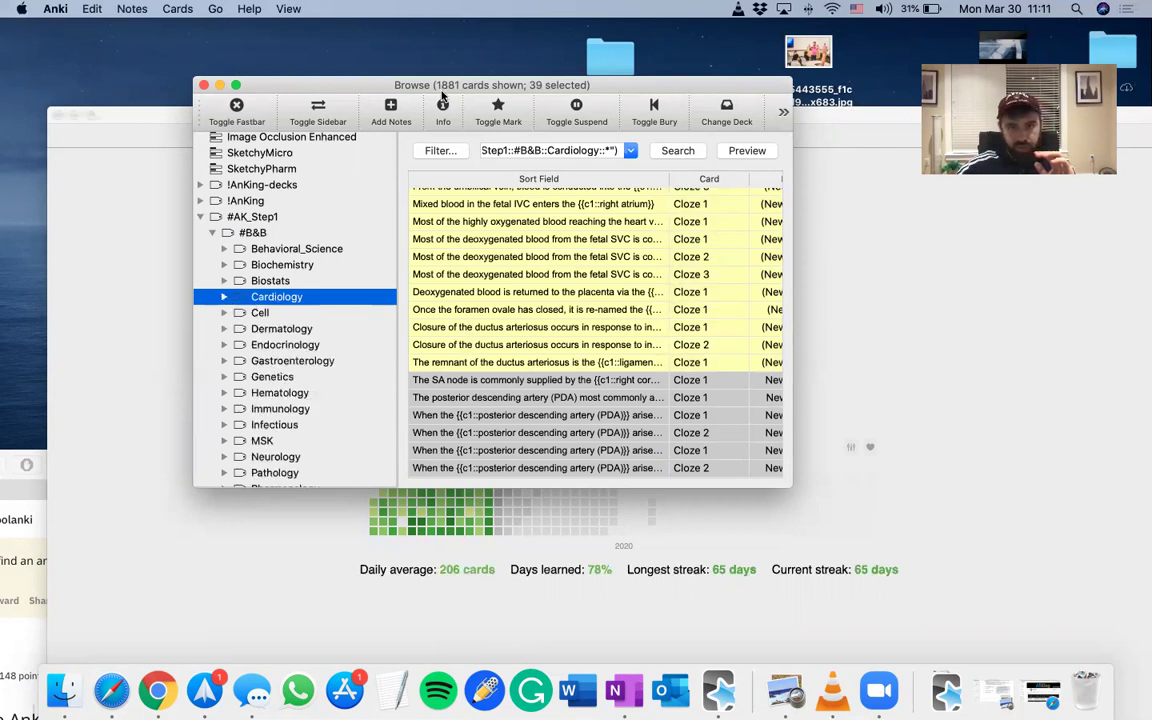
{"action": "left_click", "coordinate": [224, 297]}
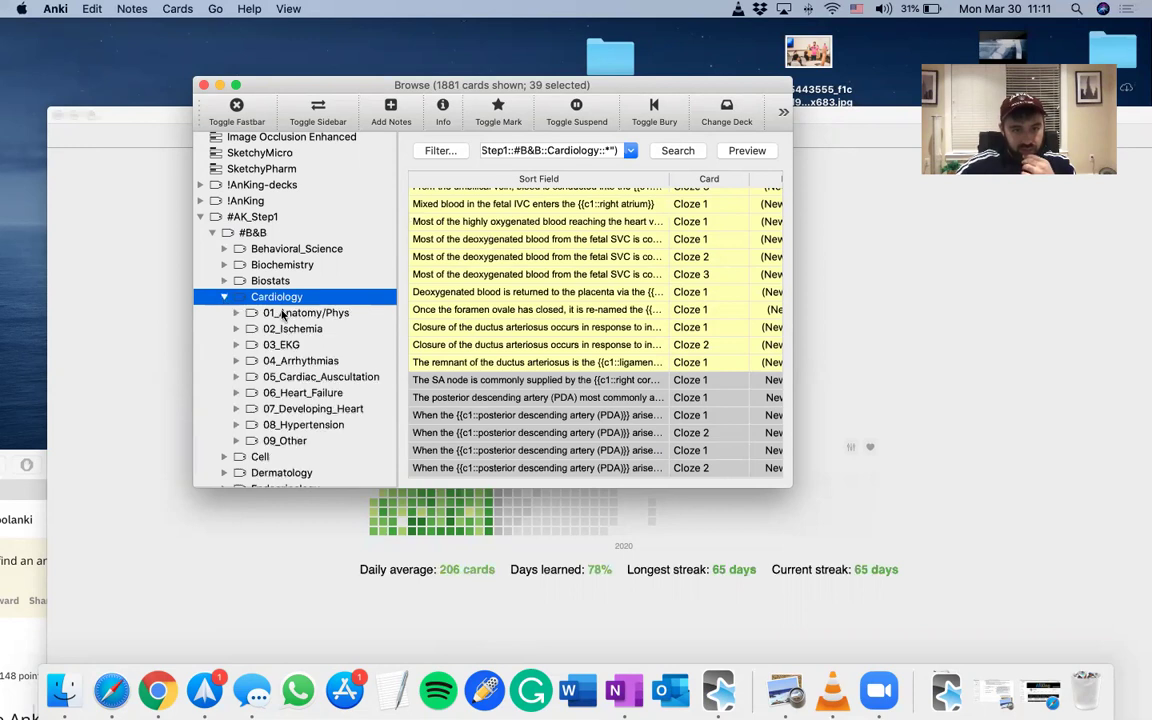
{"action": "left_click", "coordinate": [236, 409]}
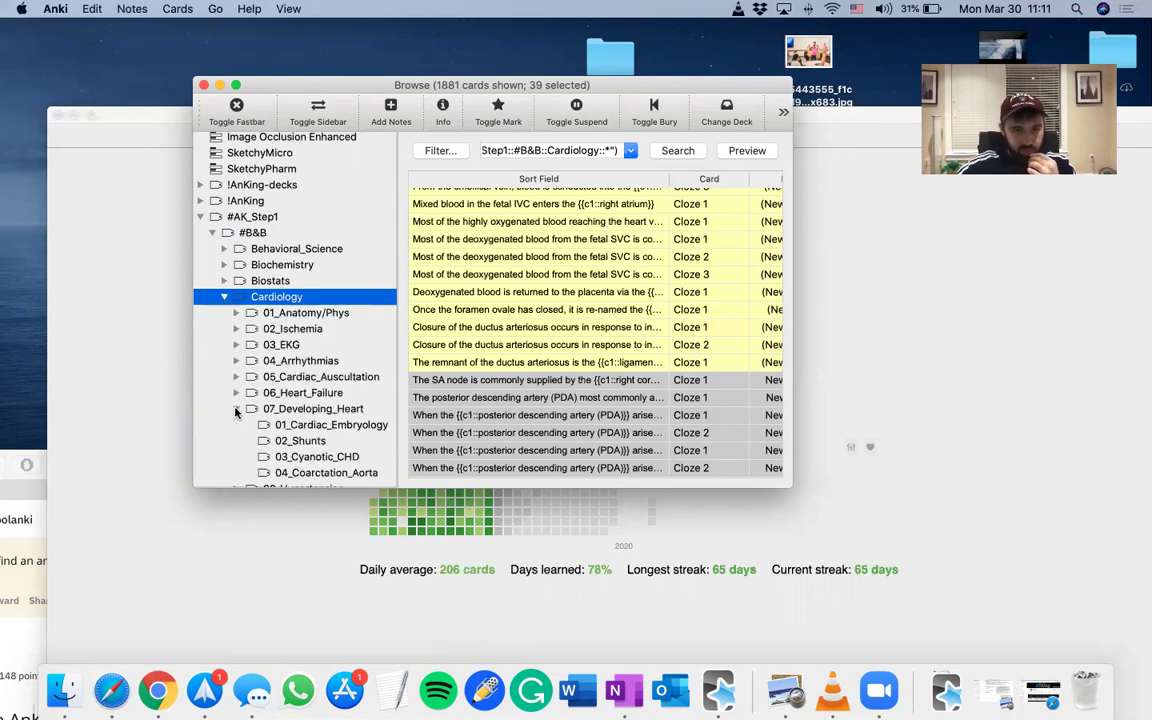
{"action": "left_click", "coordinate": [332, 425]}
{"action": "scroll", "coordinate": [312, 380], "scroll_direction": "down", "scroll_amount": 3}
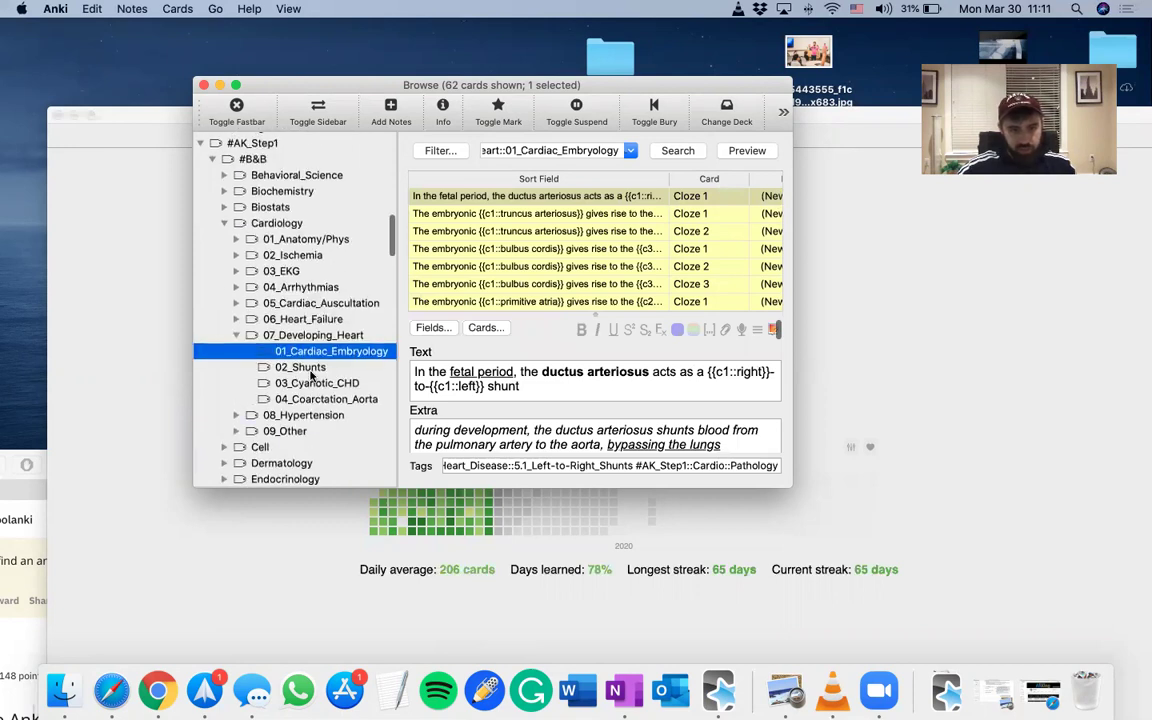
- Select all the 01_Cardiac_Embryology cards, unsuspend them and open the deck chooser for moving them
{"action": "left_click", "coordinate": [500, 265]}
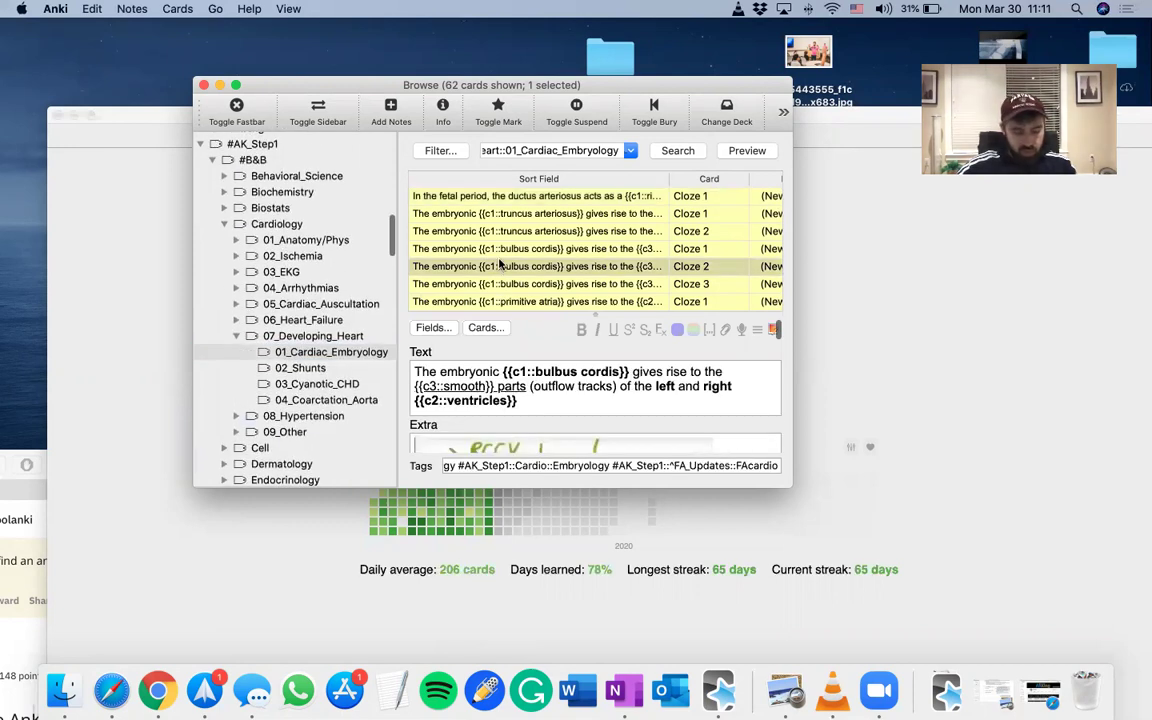
{"action": "key", "text": "super+a"}
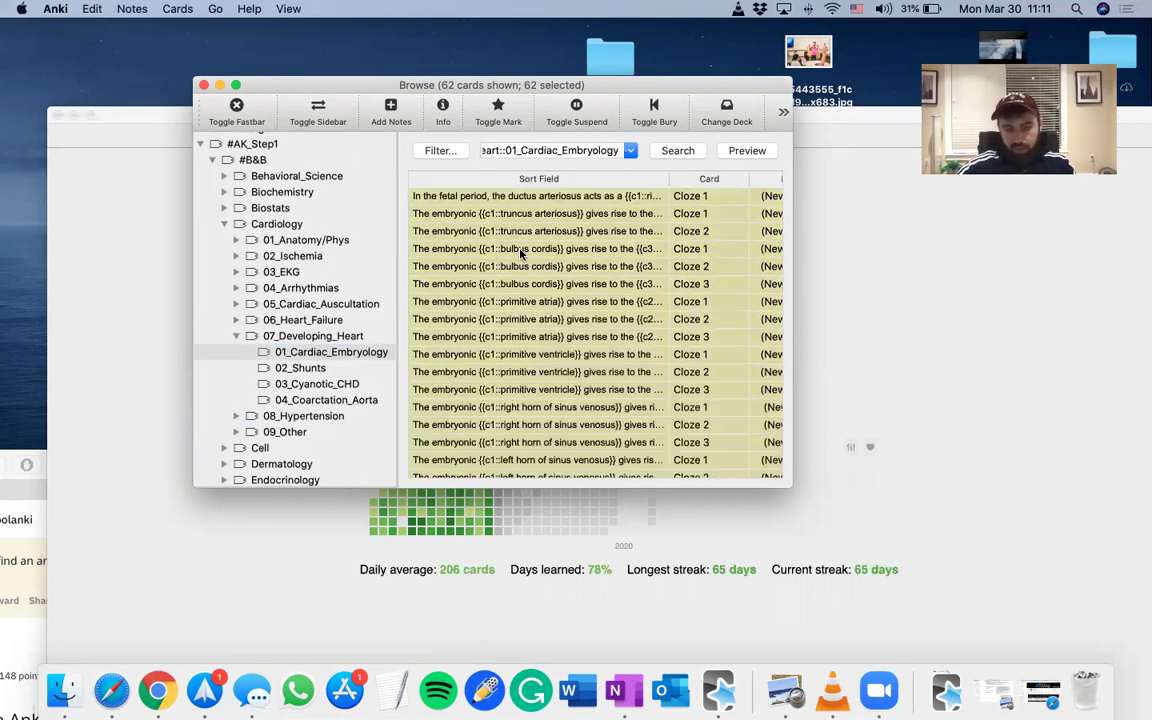
{"action": "right_click", "coordinate": [523, 271]}
{"action": "left_click", "coordinate": [556, 282]}
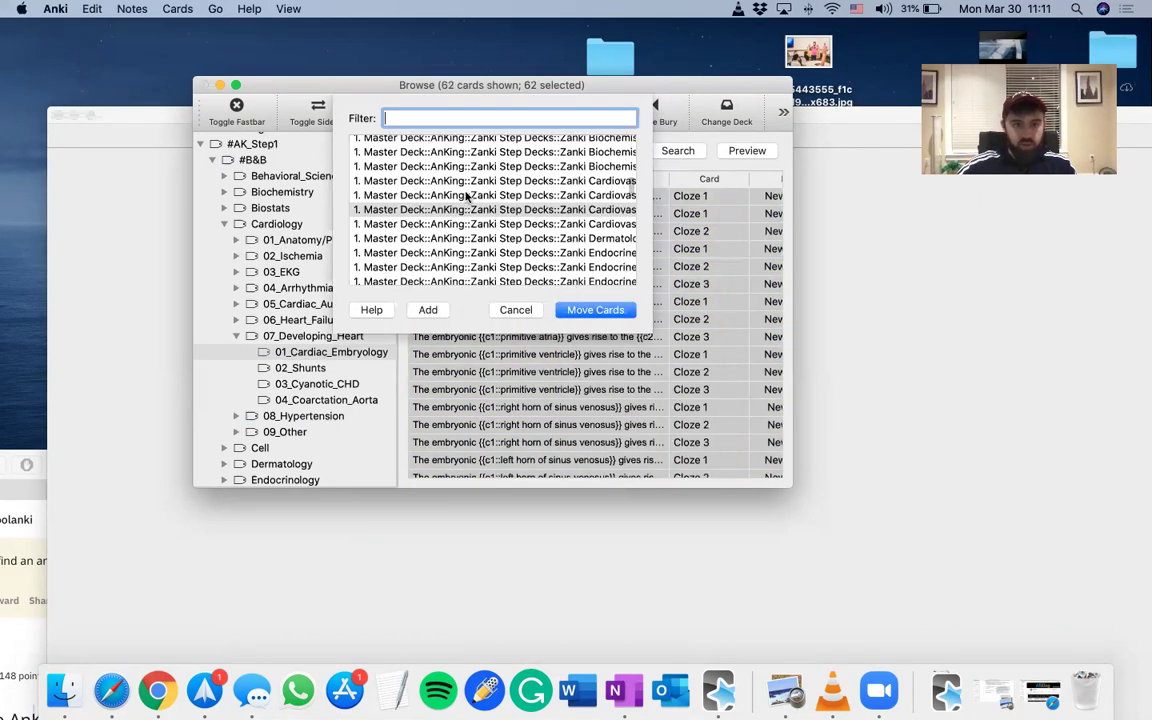
- Add a new deck named Cardiopulm::Embryo from the deck chooser and move the selected embryology cards into it
{"action": "scroll", "coordinate": [500, 265], "scroll_direction": "down", "scroll_amount": 10}
{"action": "scroll", "coordinate": [505, 265], "scroll_direction": "down", "scroll_amount": 10}
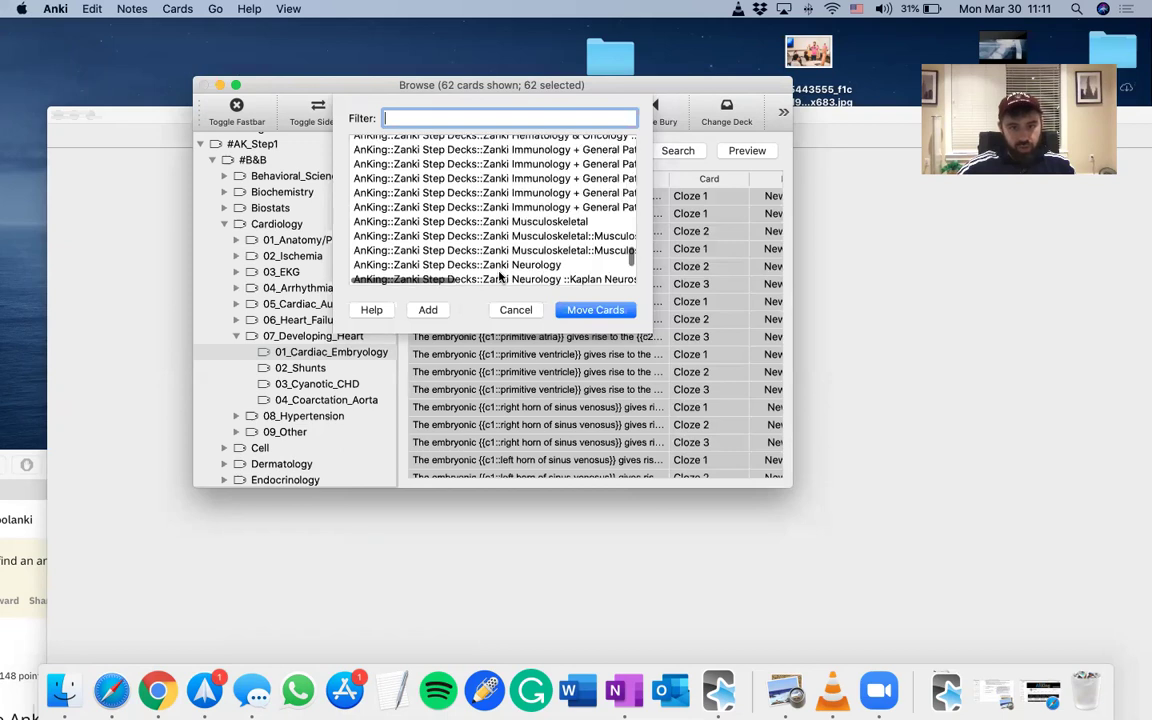
{"action": "left_click", "coordinate": [428, 310]}
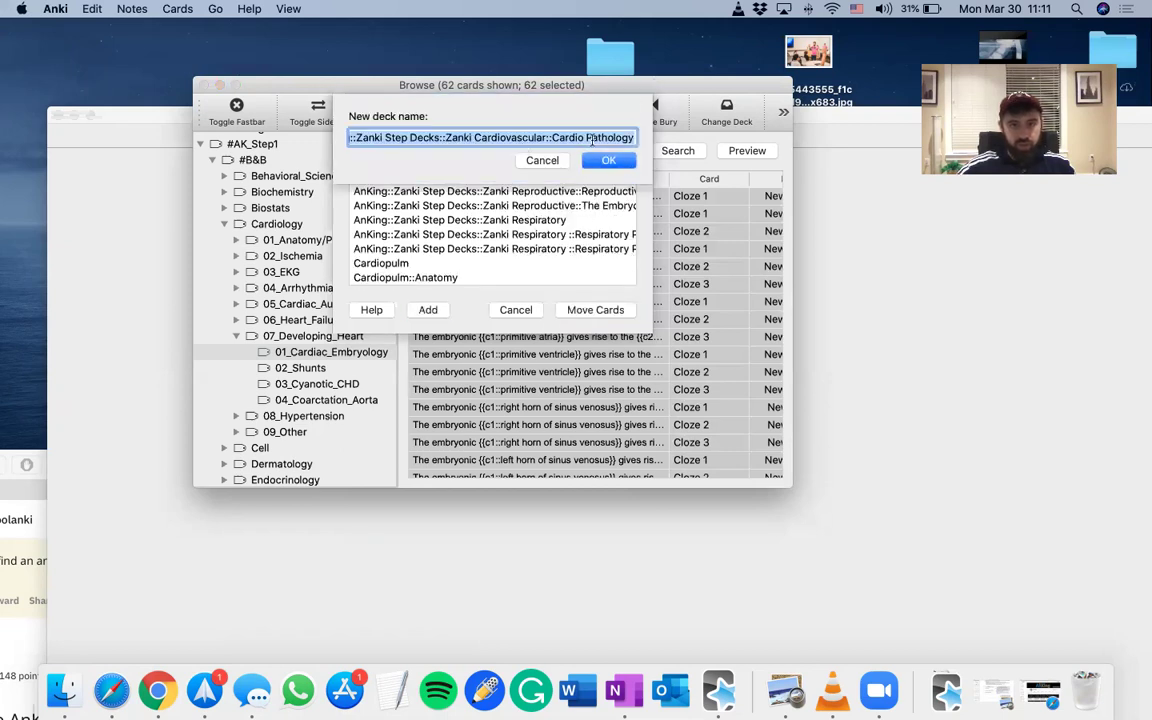
{"action": "left_click", "coordinate": [549, 163]}
{"action": "left_click", "coordinate": [430, 263]}
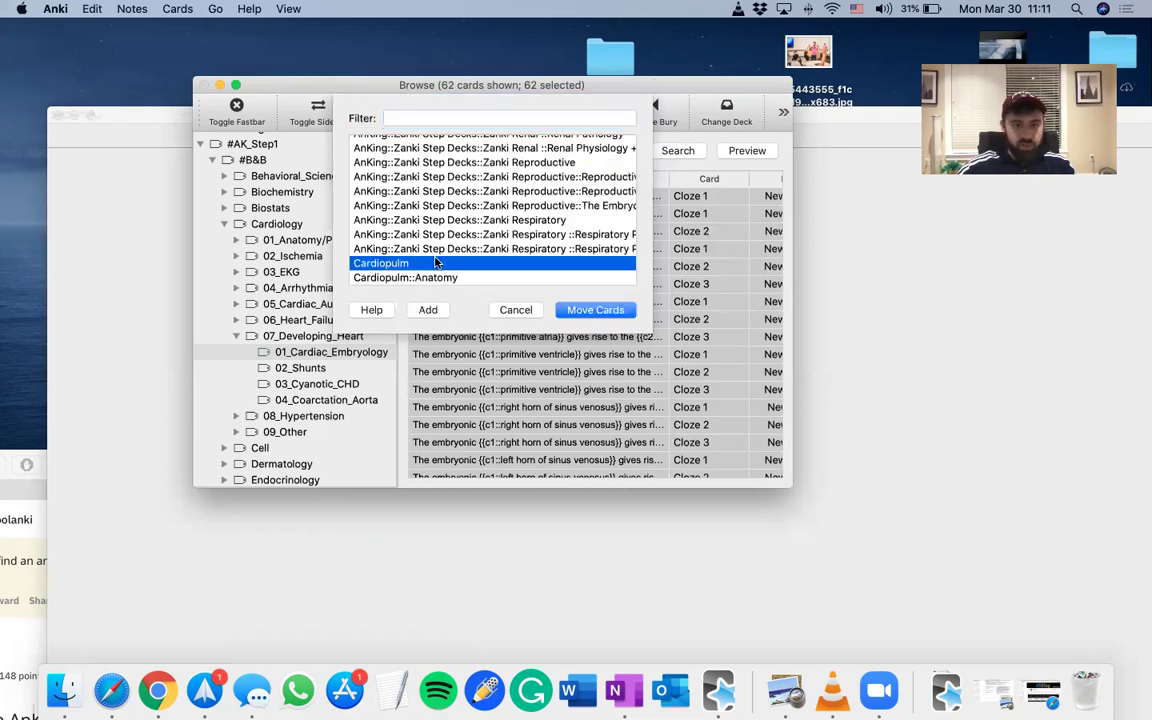
{"action": "left_click", "coordinate": [429, 312]}
{"action": "left_click", "coordinate": [452, 138]}
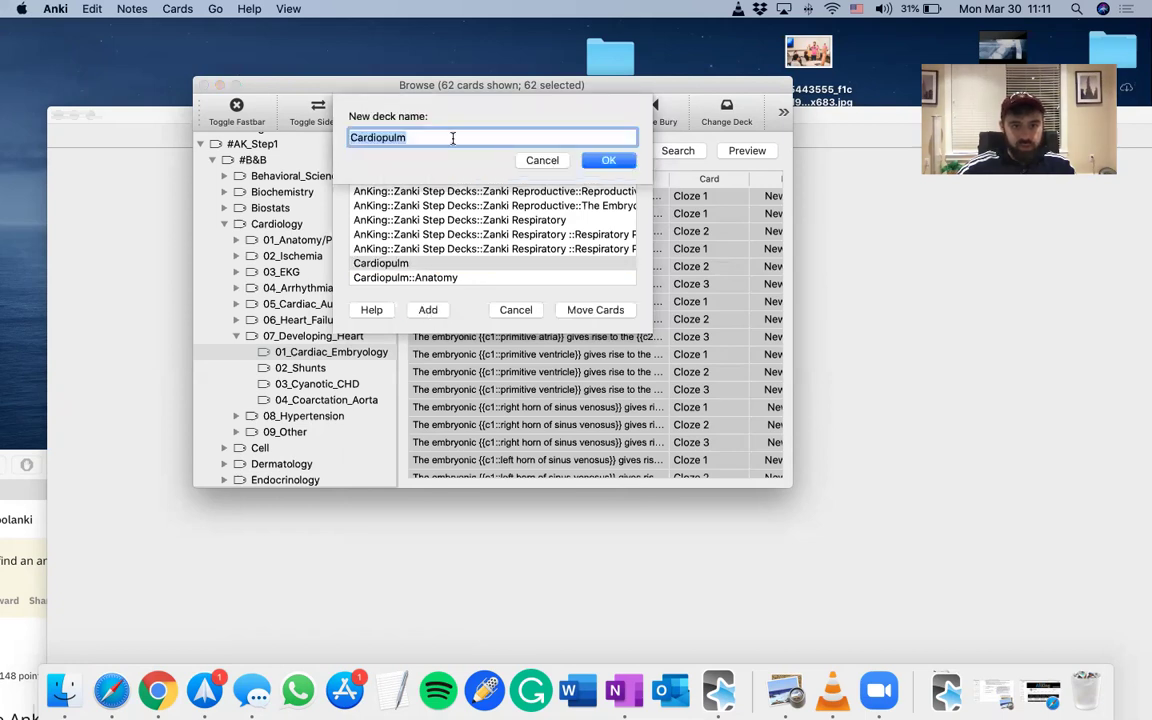
{"action": "type", "text": "::"}
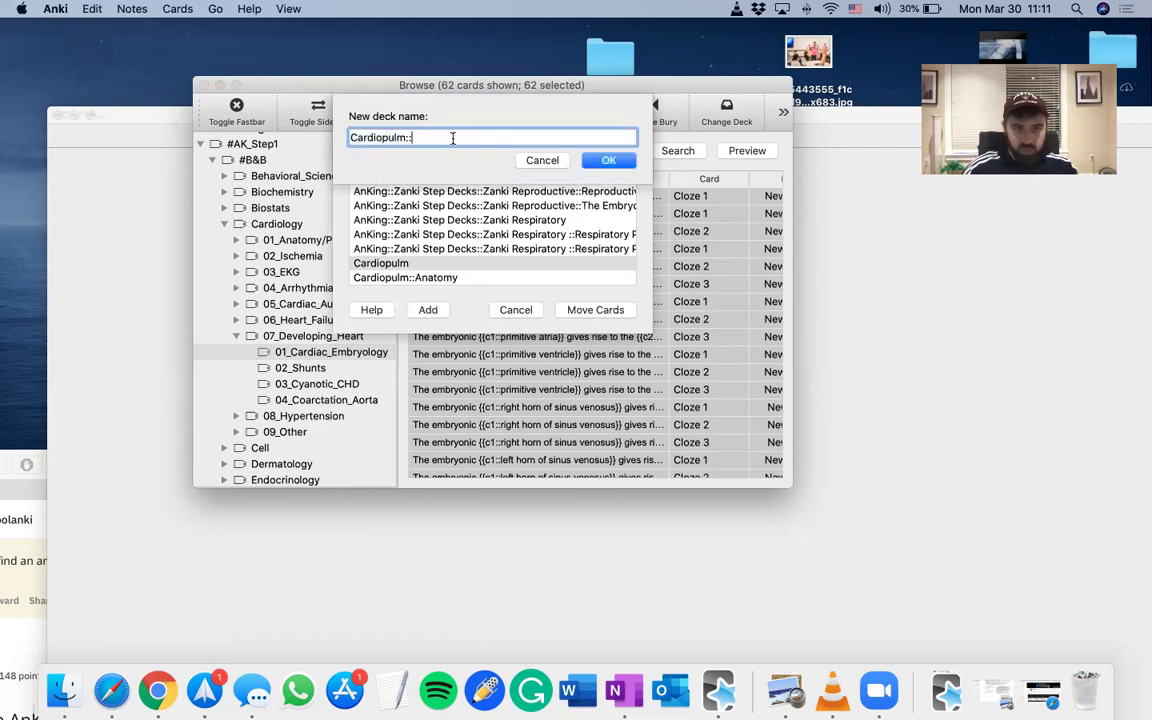
{"action": "type", "text": "E"}
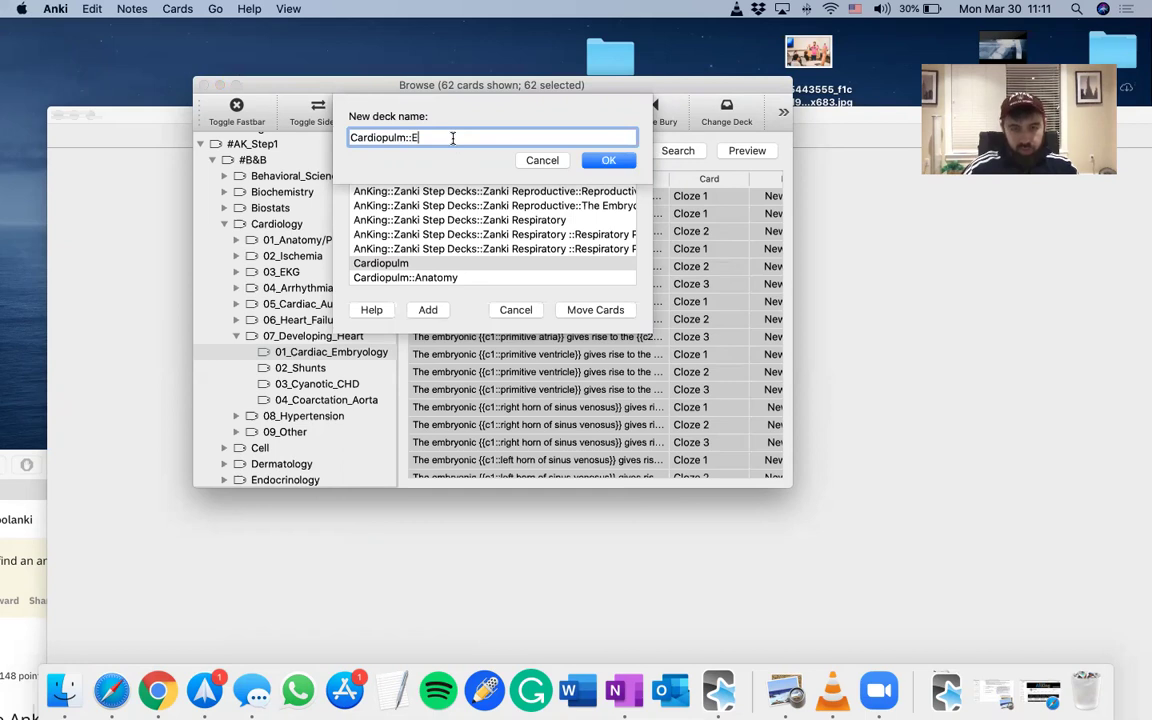
{"action": "type", "text": "mbryo"}
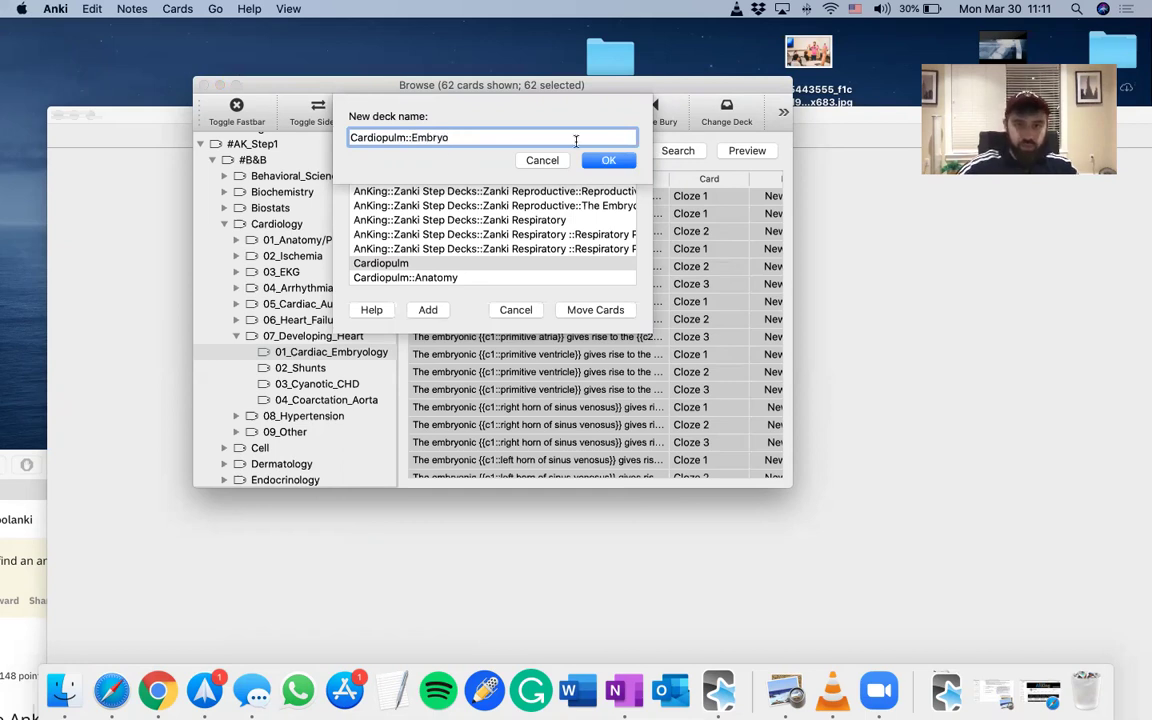
{"action": "left_click", "coordinate": [610, 161]}
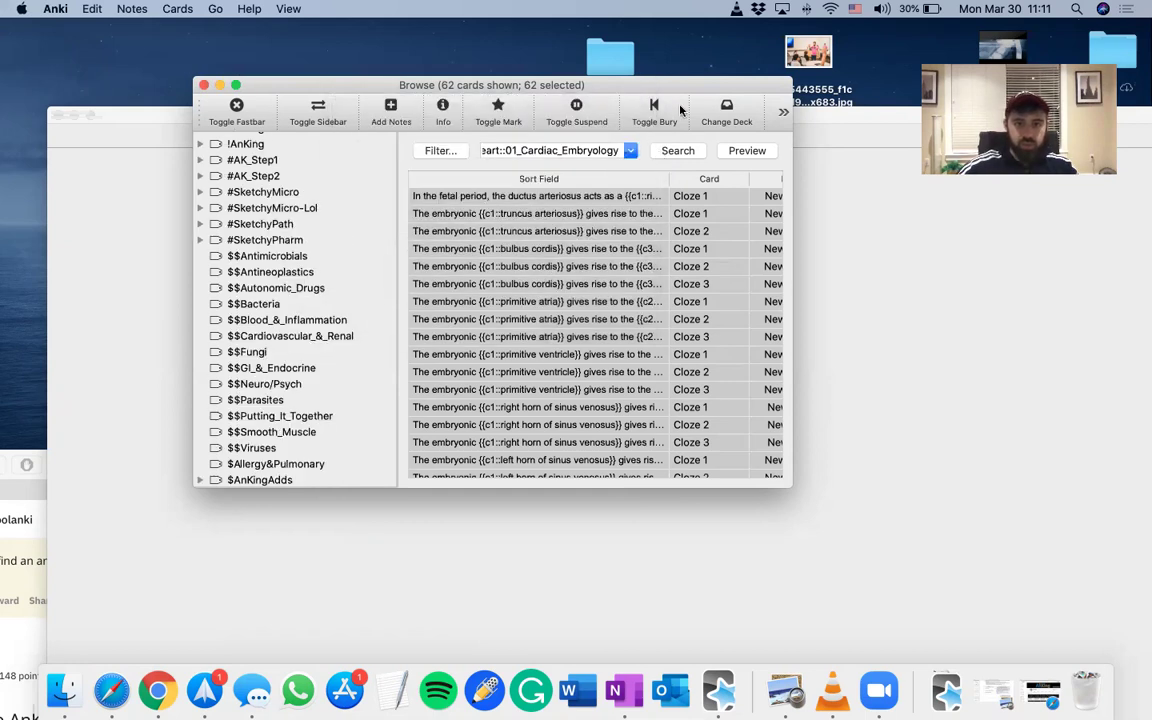
- Move the card browser aside, bring the main window to the front and examine the subdecks under Cardiopulm
{"action": "left_click_drag", "start_coordinate": [686, 90], "coordinate": [517, 121]}
{"action": "left_click", "coordinate": [645, 210]}
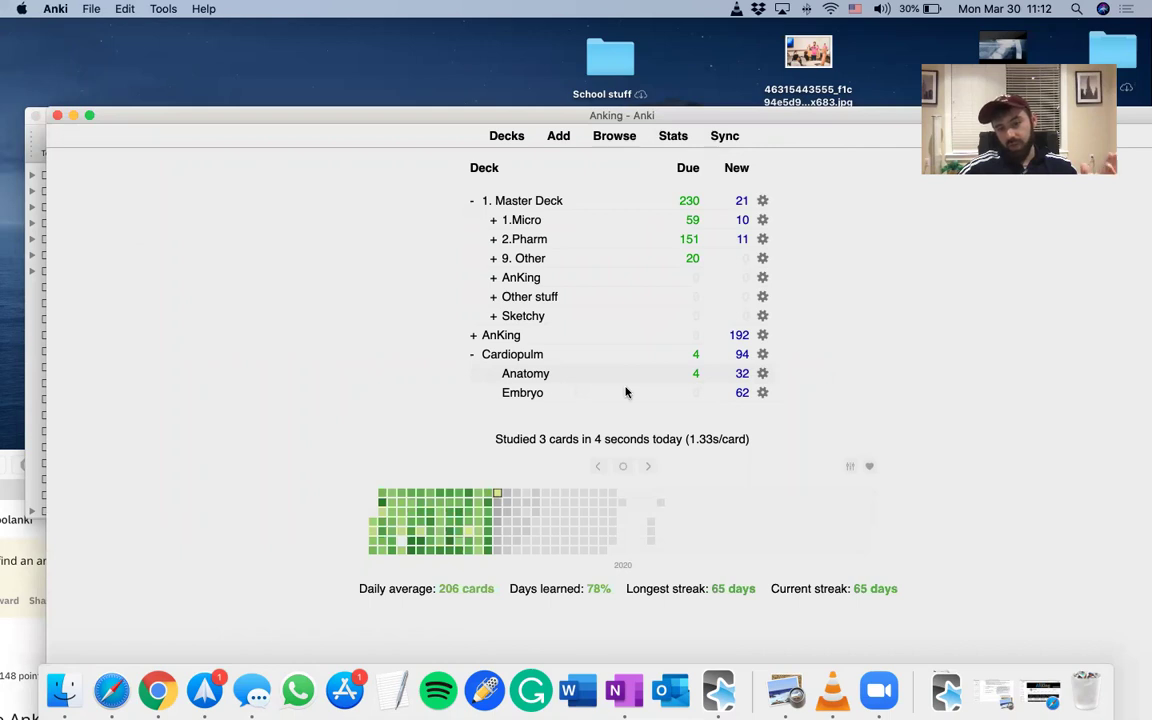
{"action": "left_click_drag", "start_coordinate": [806, 121], "coordinate": [886, 51]}
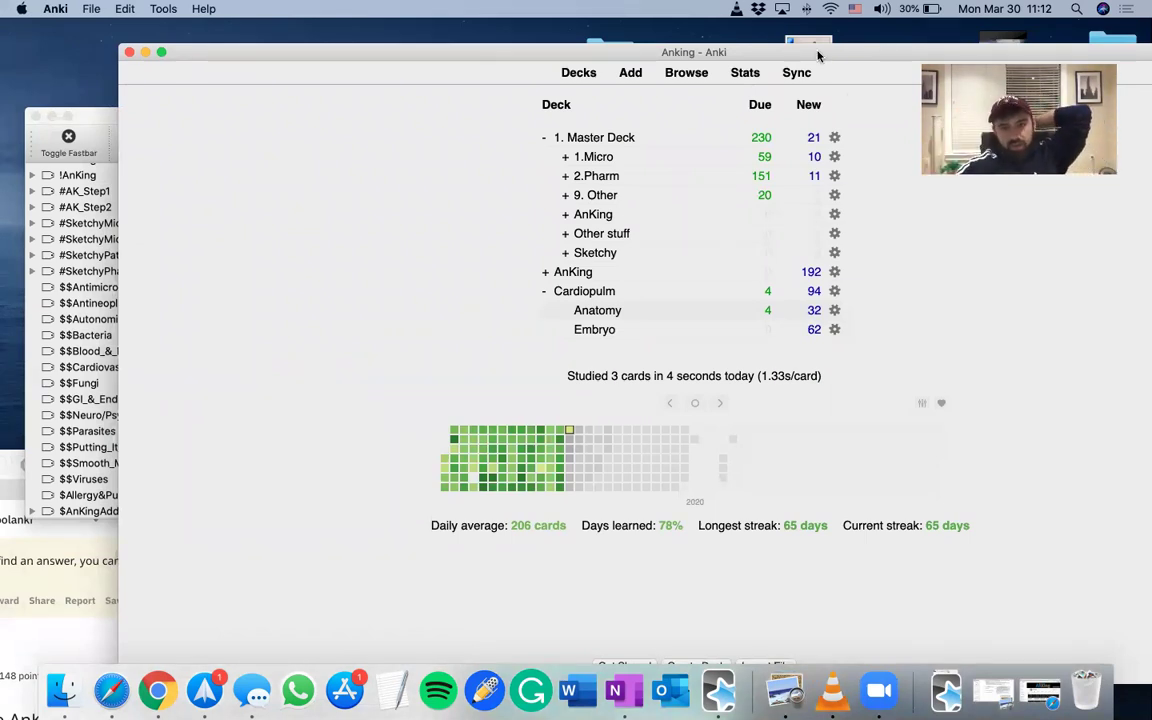
{"action": "left_click_drag", "start_coordinate": [778, 60], "coordinate": [693, 40]}
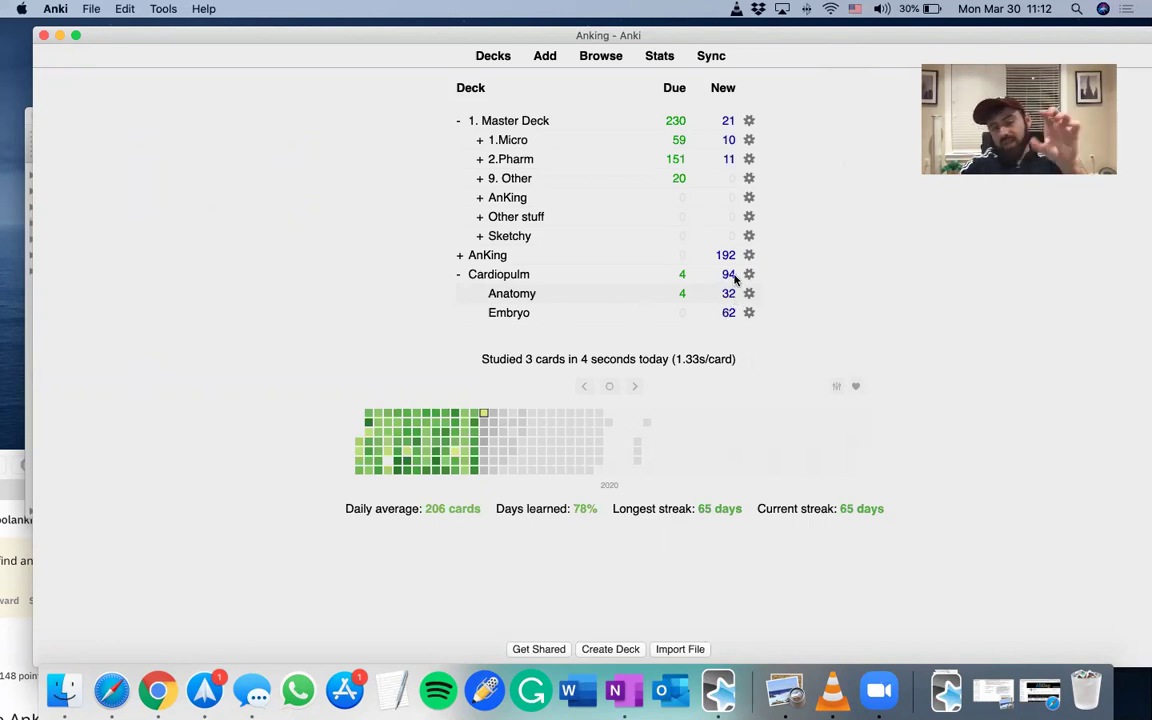
{"action": "left_click_drag", "start_coordinate": [812, 43], "coordinate": [788, 26]}
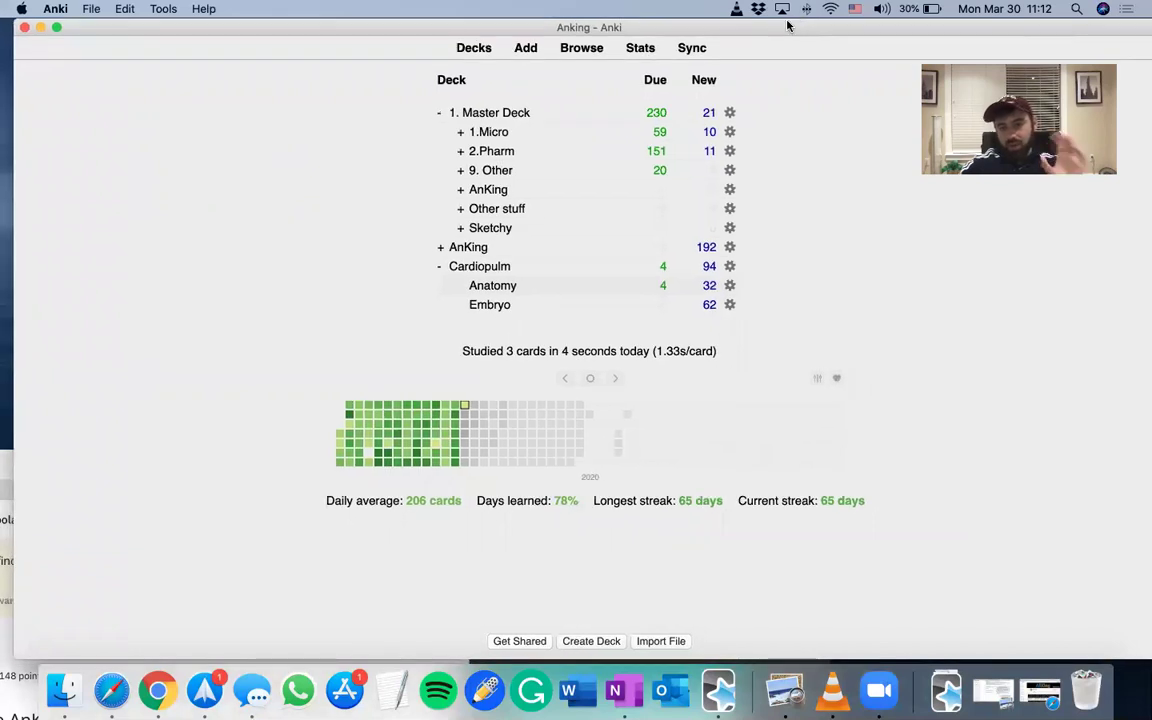